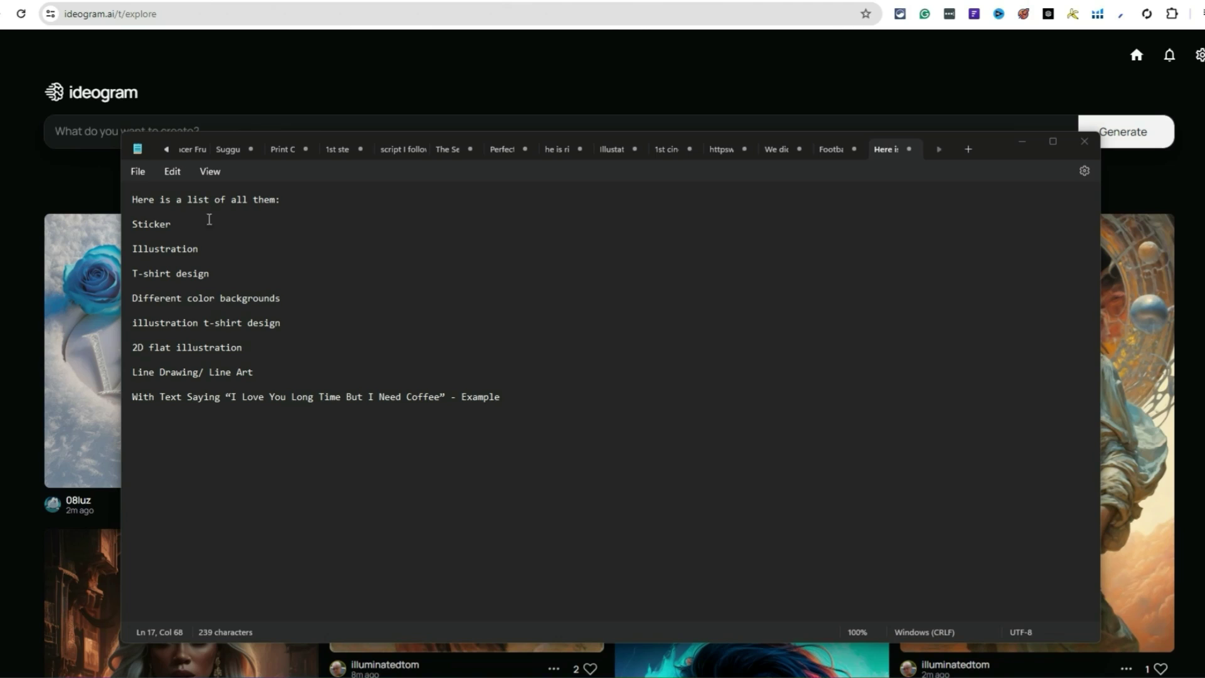
Go through the style keywords in the notes one by one, highlighting each from "Sticker" to "2D flat illustration"
double_click(152, 225)
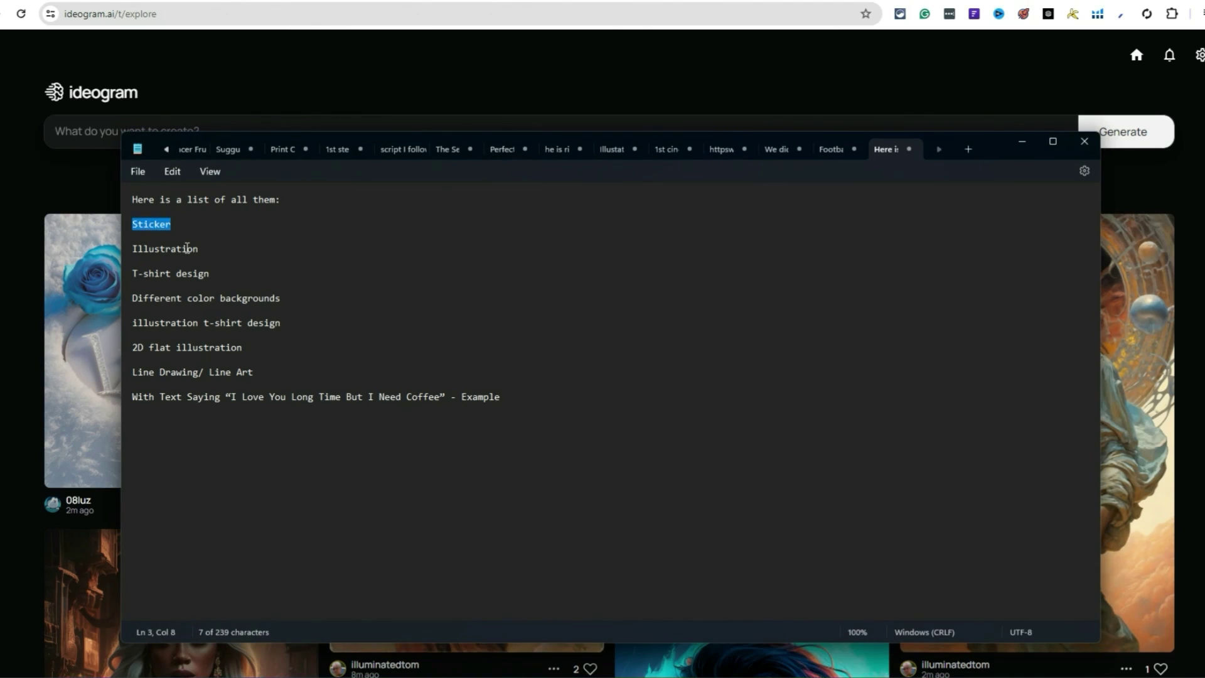
double_click(186, 248)
double_click(165, 228)
double_click(186, 248)
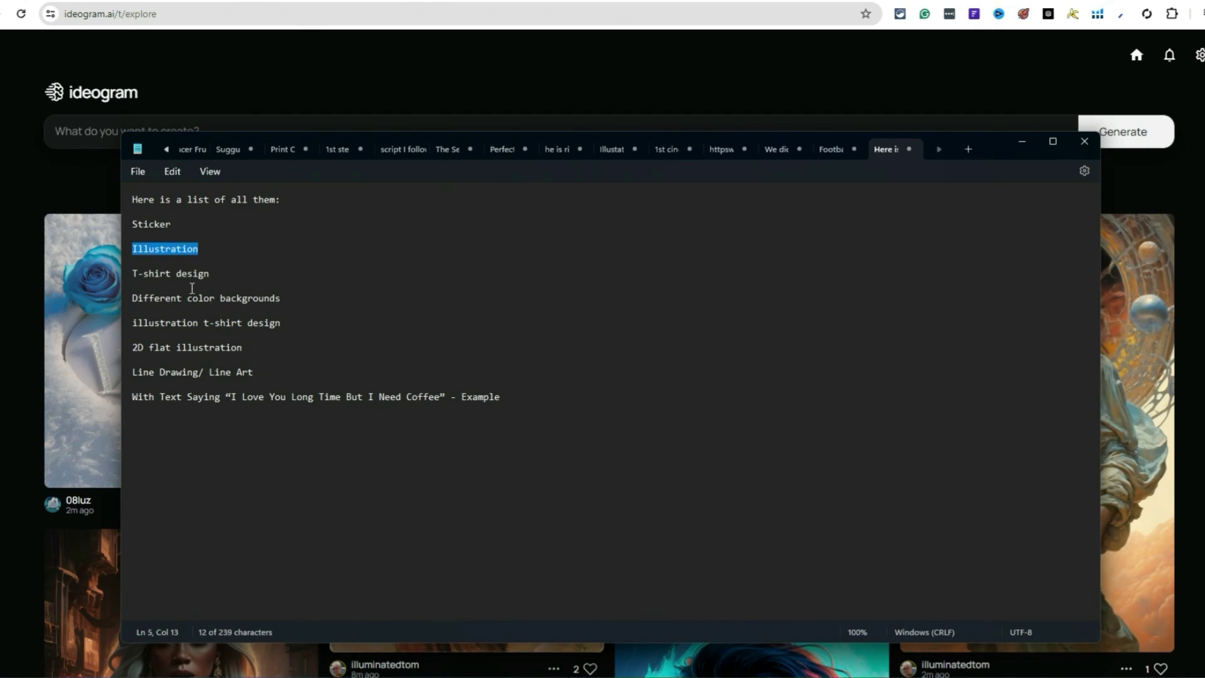
triple_click(169, 276)
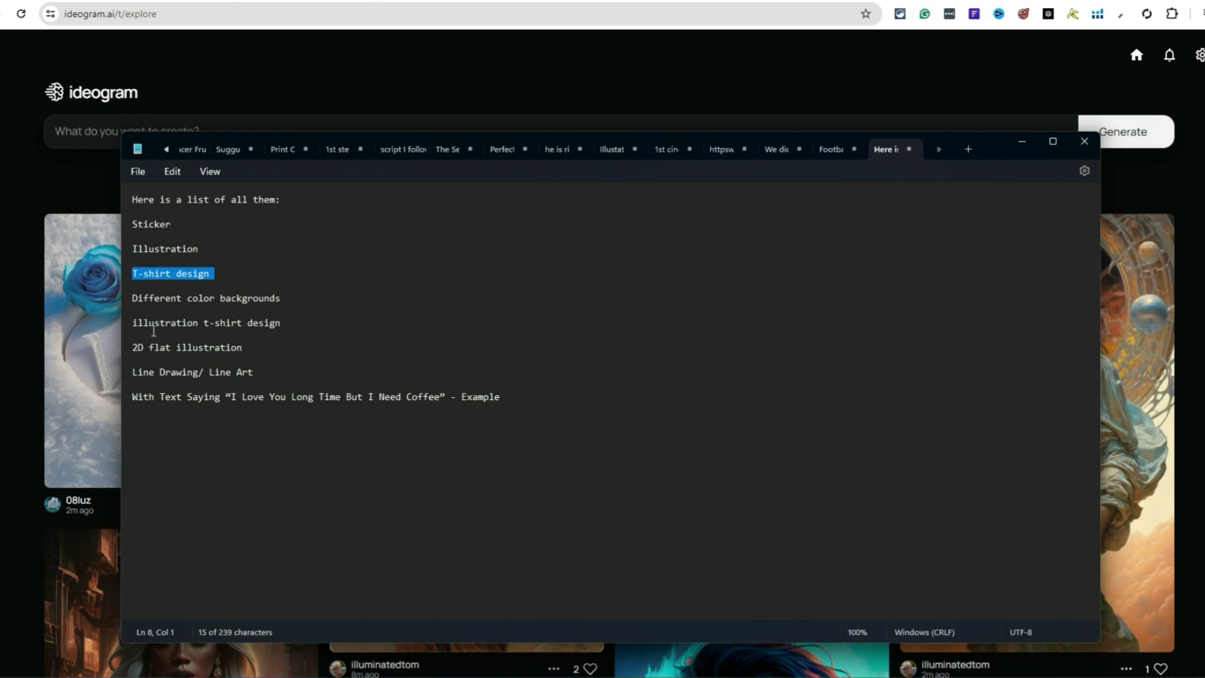
triple_click(168, 299)
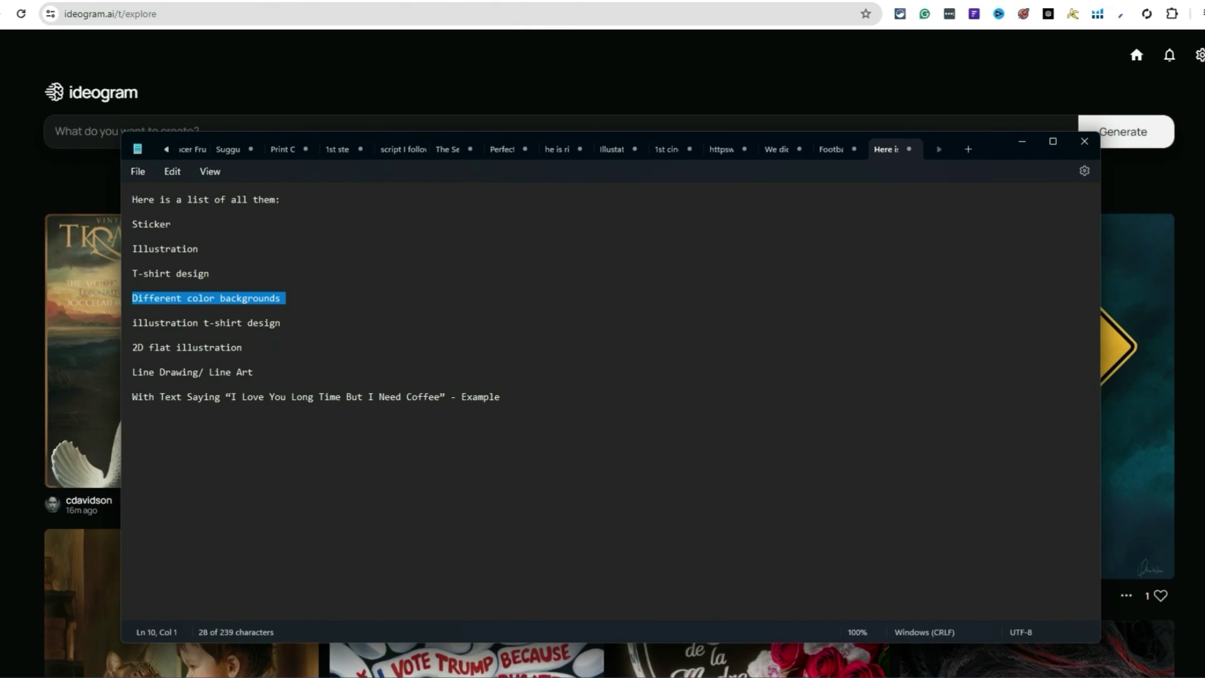
click(195, 323)
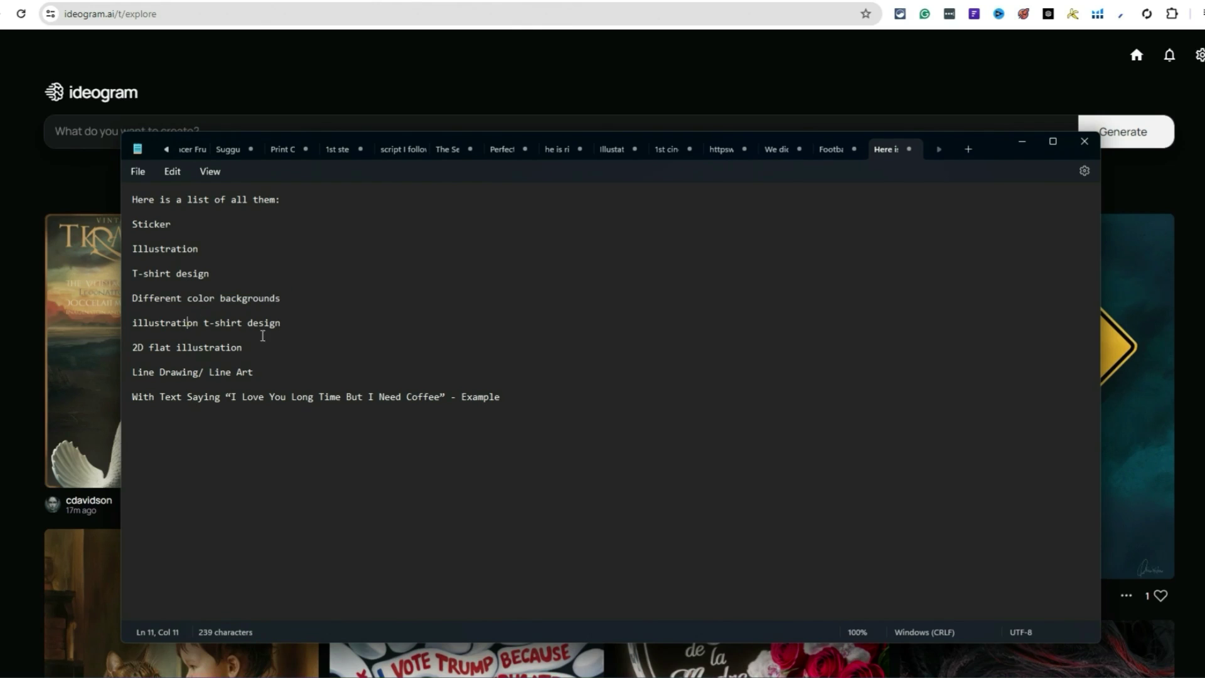
triple_click(184, 326)
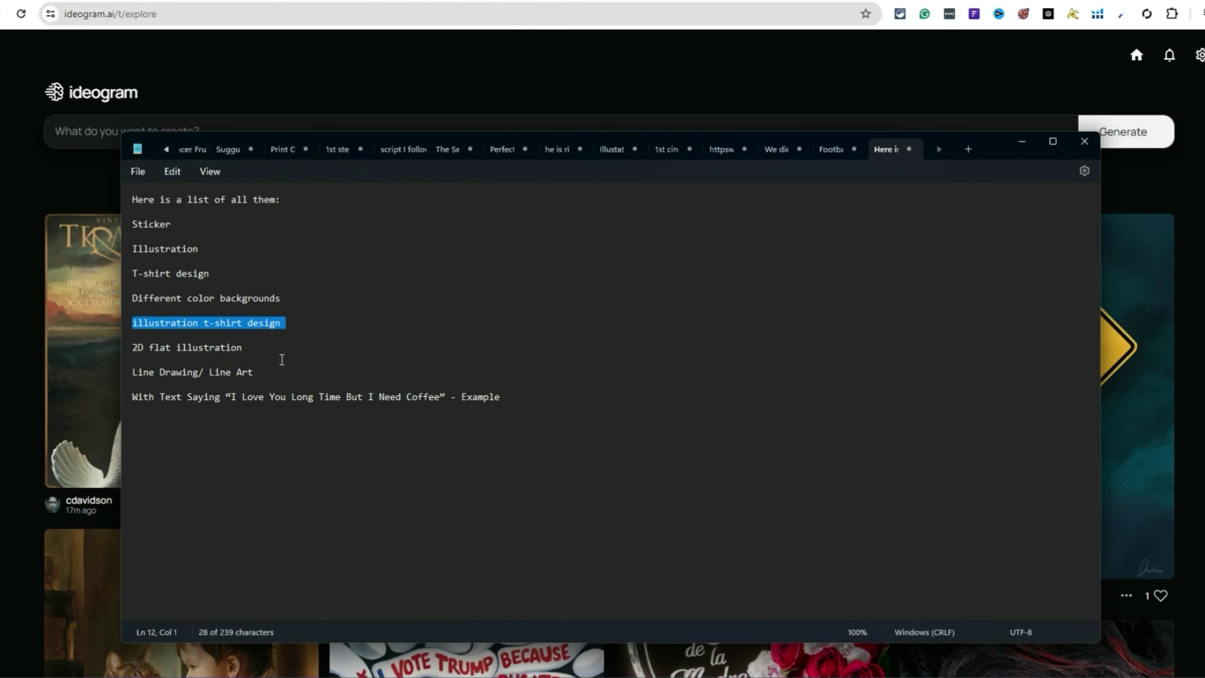
triple_click(180, 342)
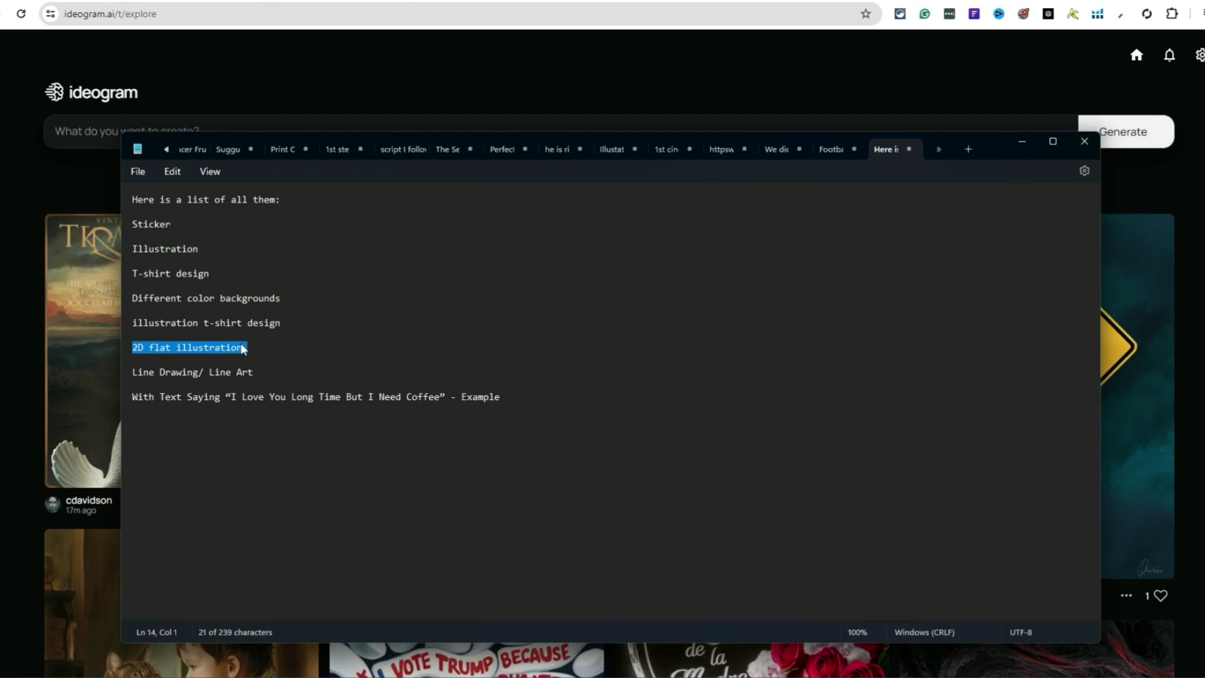
Highlight the "Line Drawing/ Line Art" entry in the keyword list and single out "Line Art"
triple_click(194, 373)
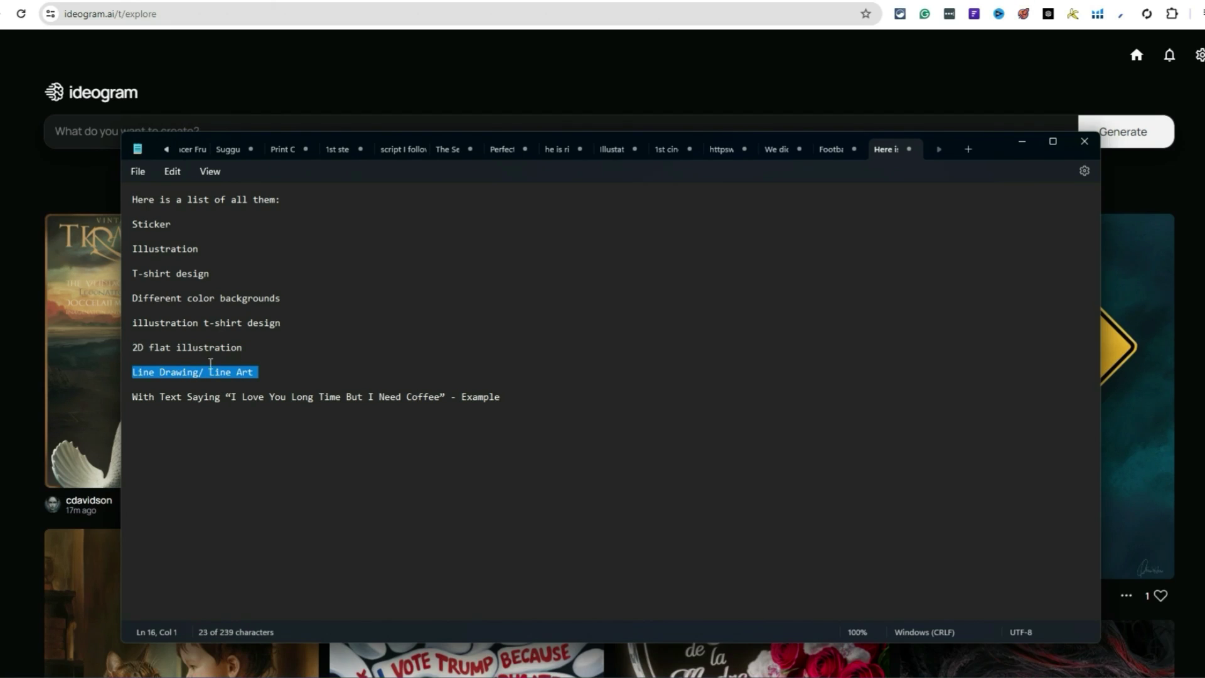
right_click(228, 375)
click(270, 135)
click(295, 415)
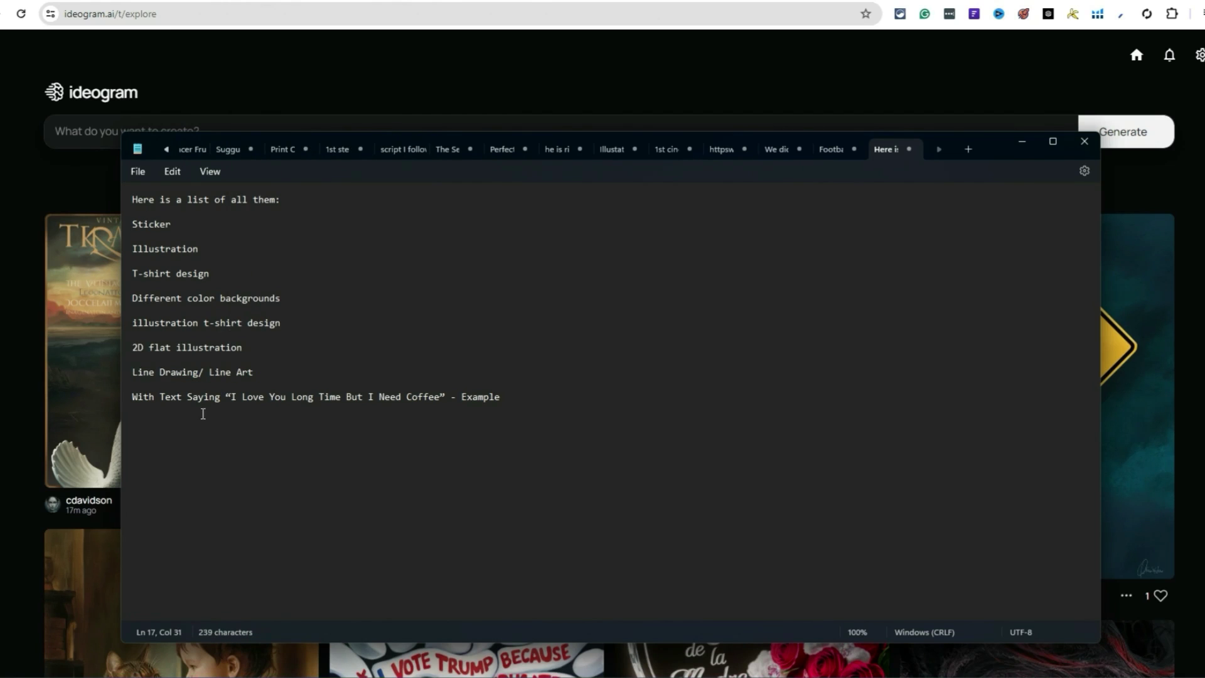
click(182, 361)
drag(209, 373, 266, 374)
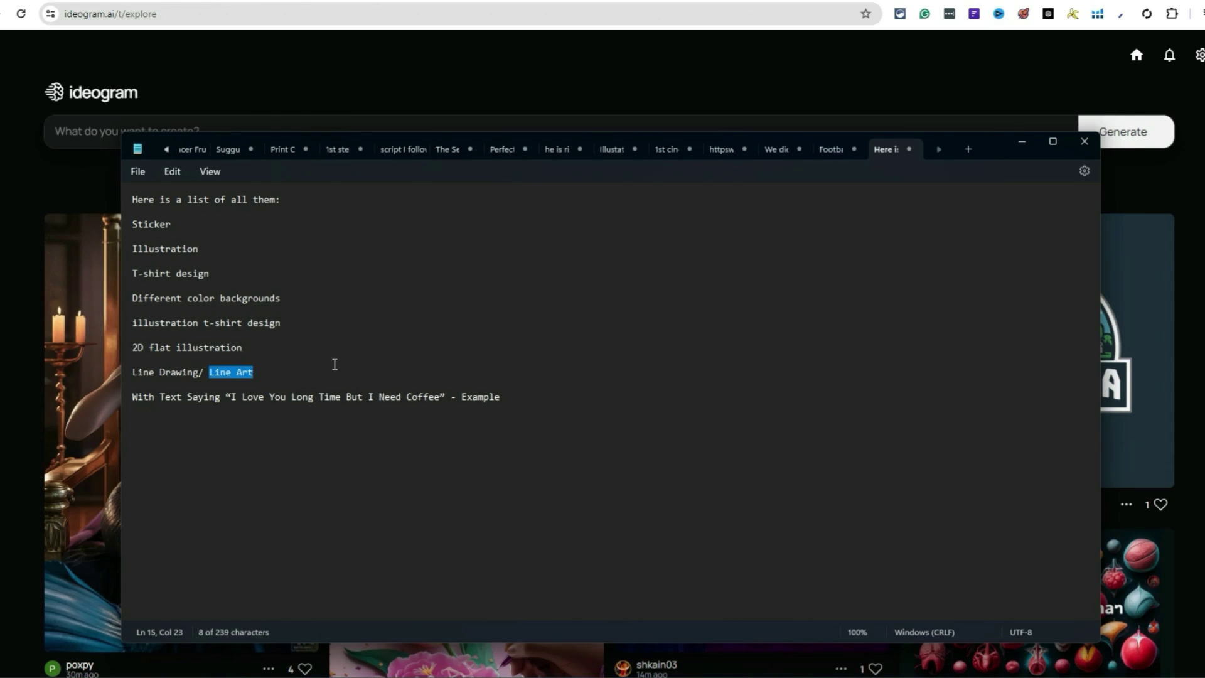
Highlight the sample phrase "I Love You Long Time But I Need Coffee" in the list's text-saying entry
click(145, 396)
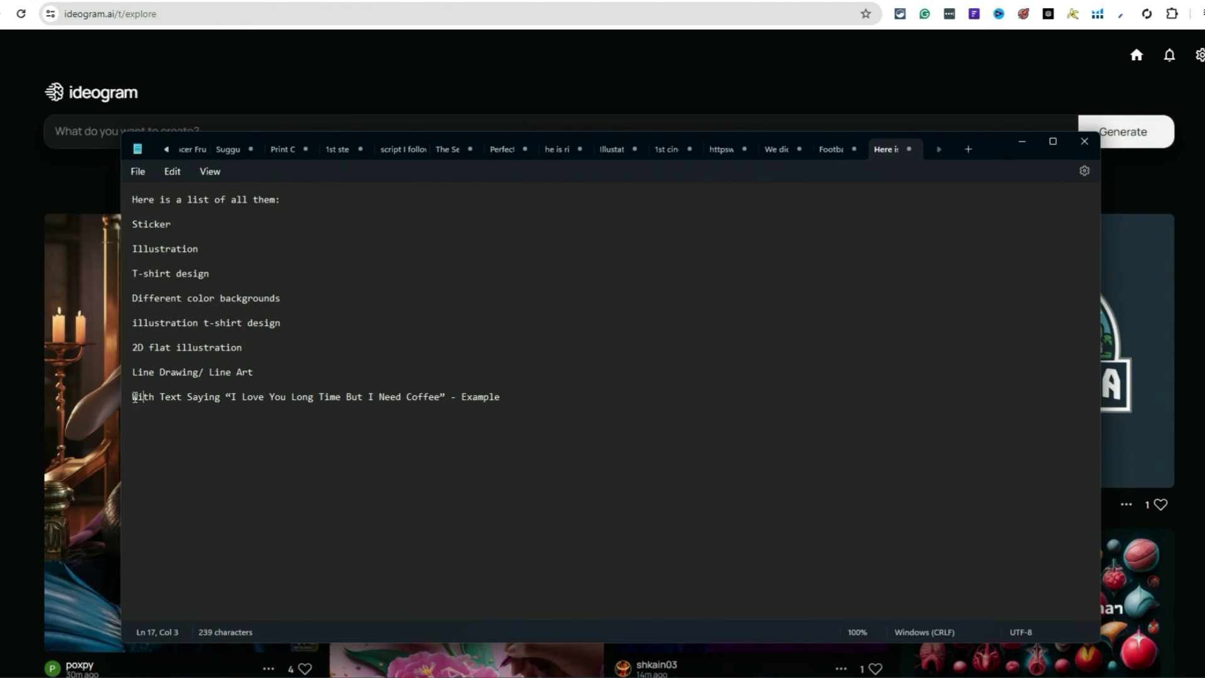
triple_click(134, 396)
click(137, 396)
drag(440, 397, 231, 405)
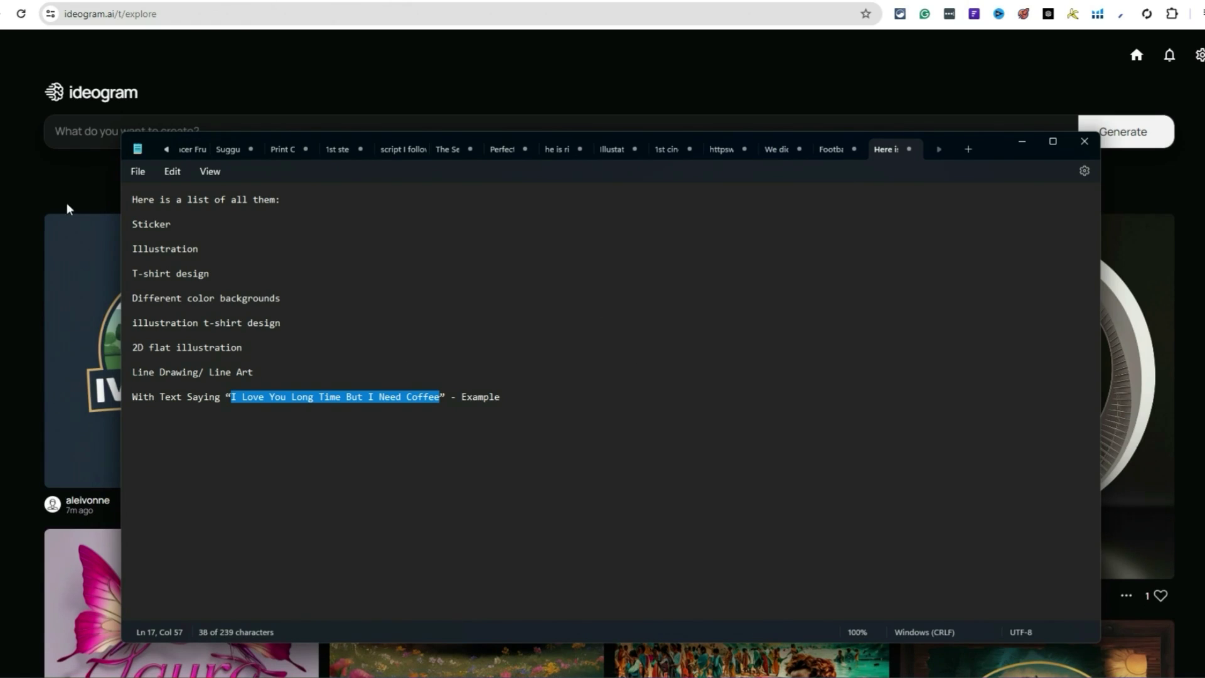
Highlight the whole keyword list, and recap its entries individually from "Sticker" to "illustration t-shirt design"
drag(500, 396, 125, 226)
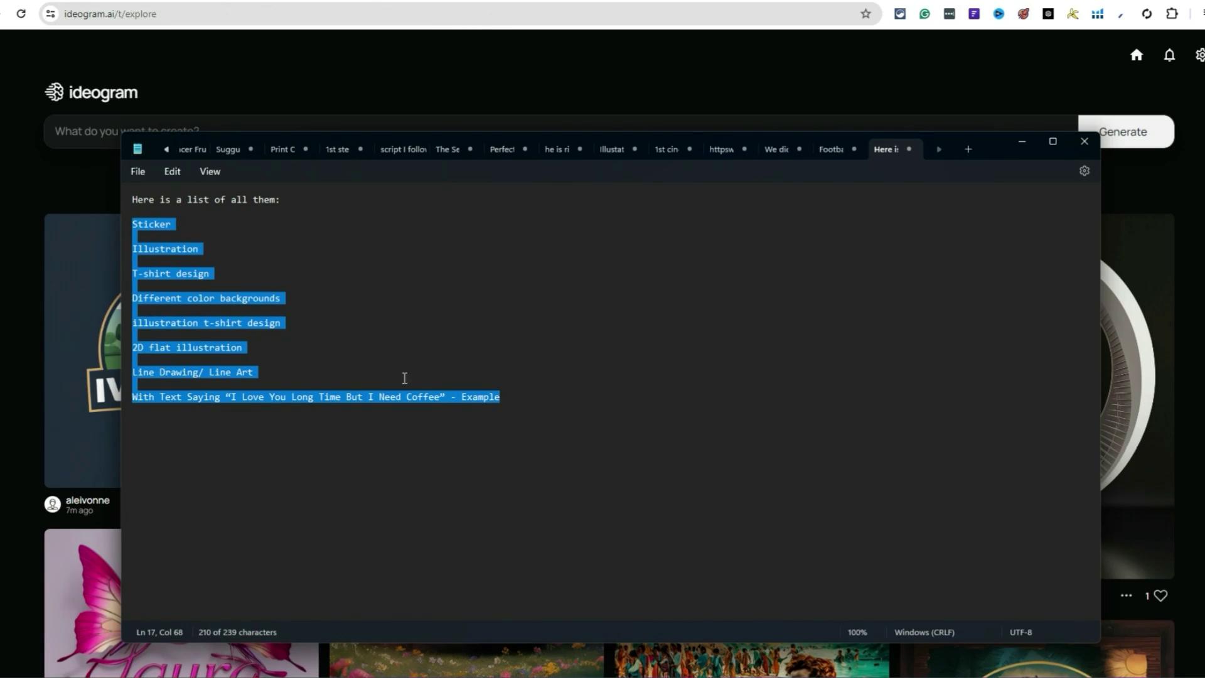
double_click(155, 231)
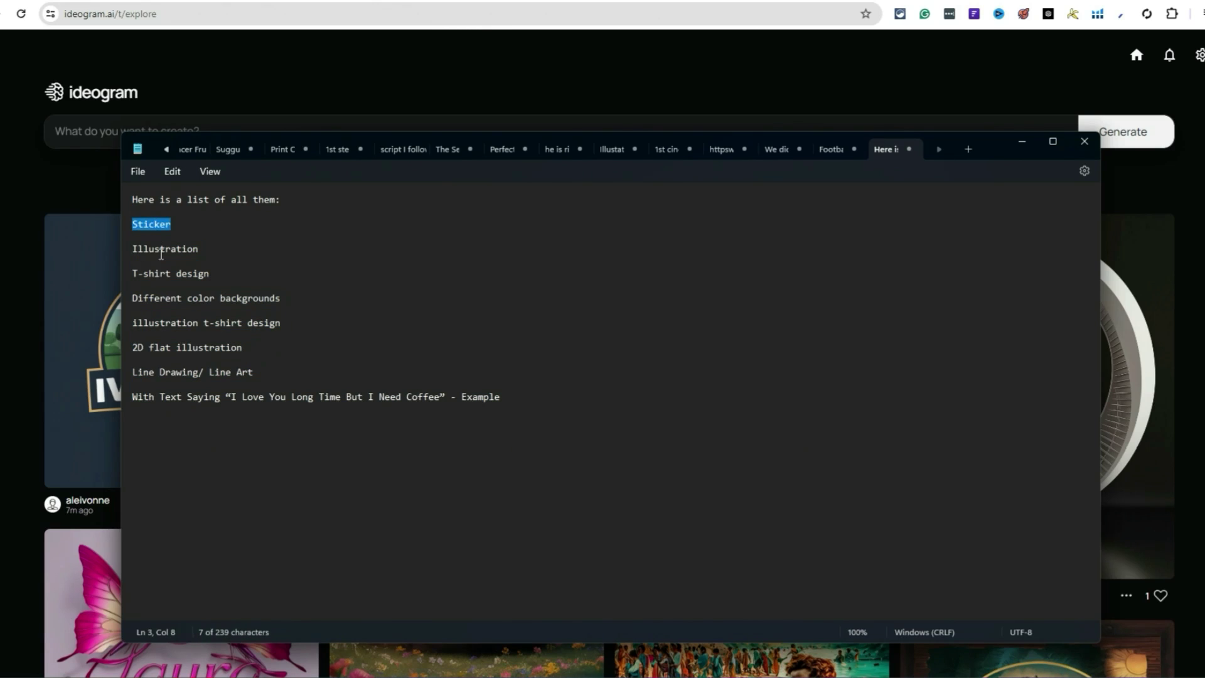
double_click(162, 251)
click(181, 257)
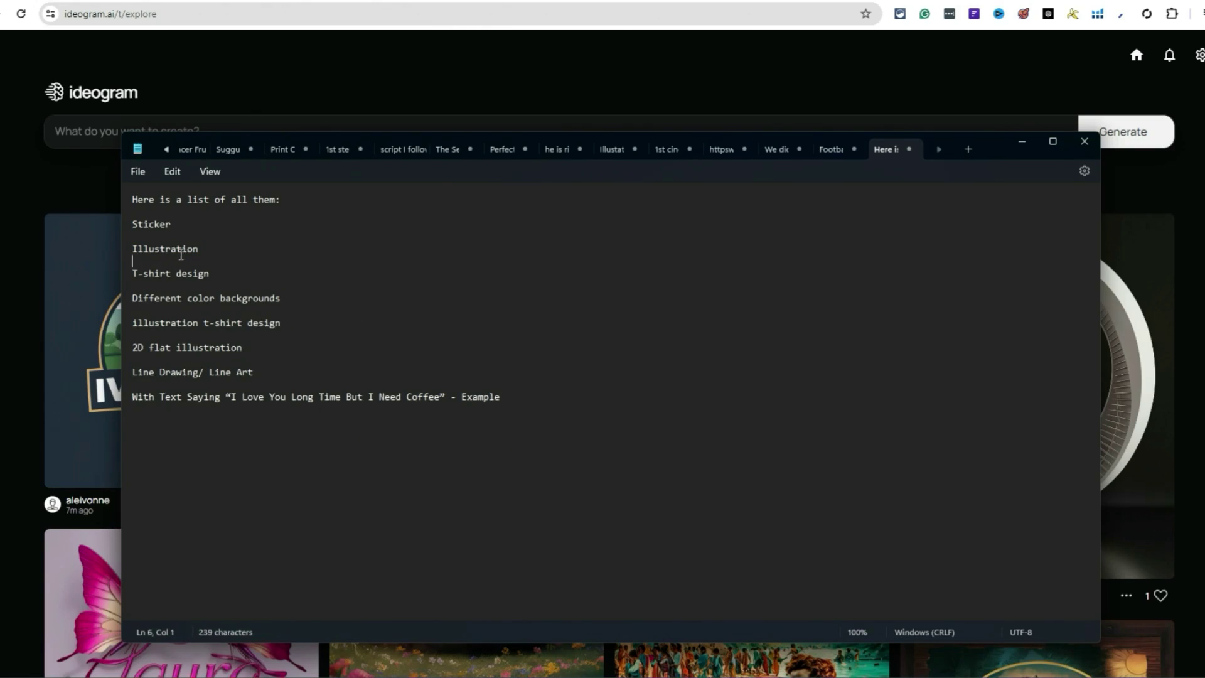
triple_click(153, 277)
triple_click(175, 294)
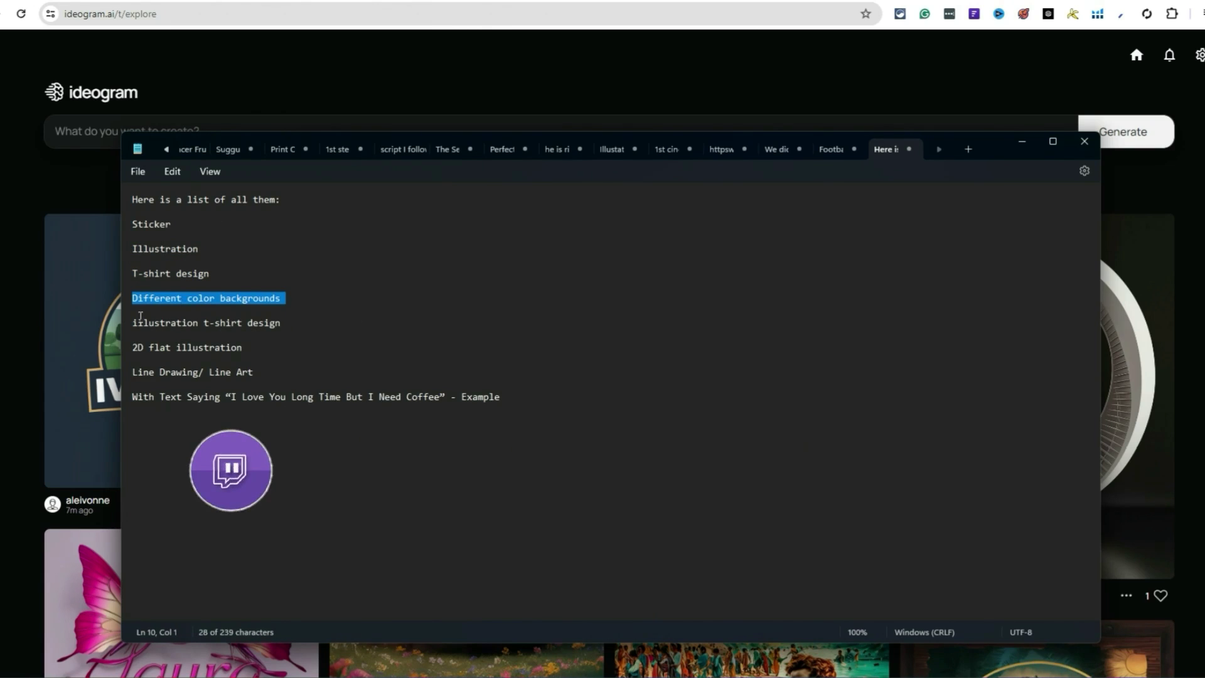
triple_click(165, 325)
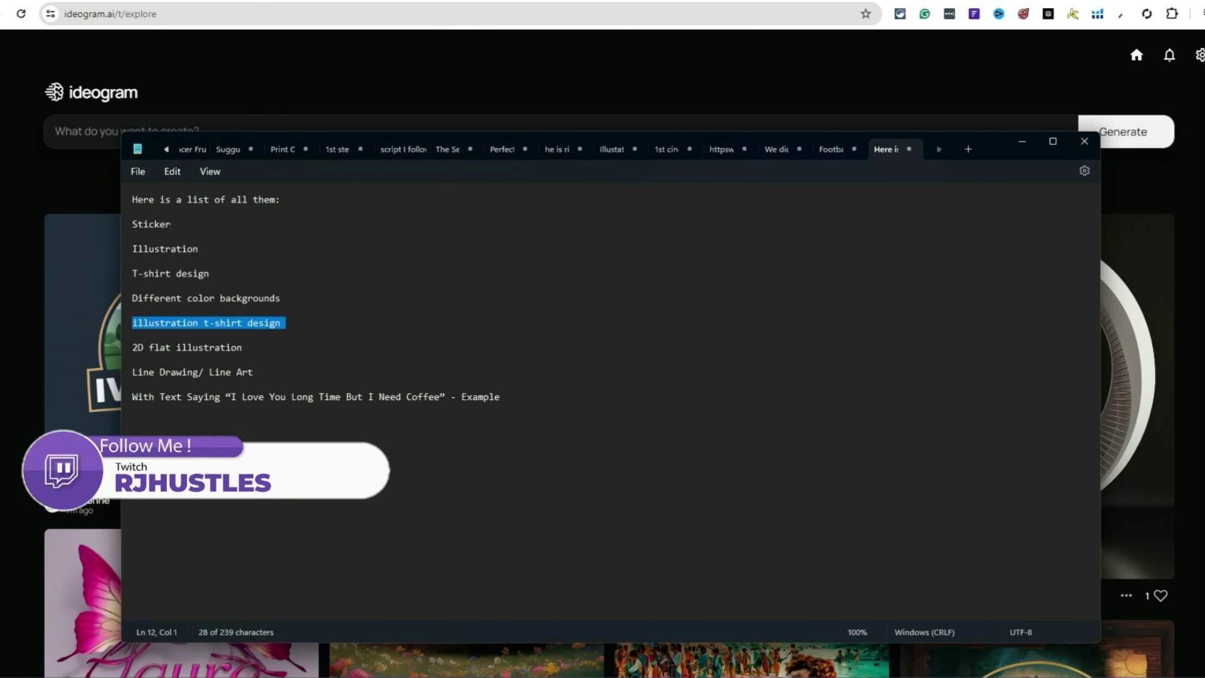
Switch from the notes to the Ideogram page and refresh the Explore feed
click(2, 168)
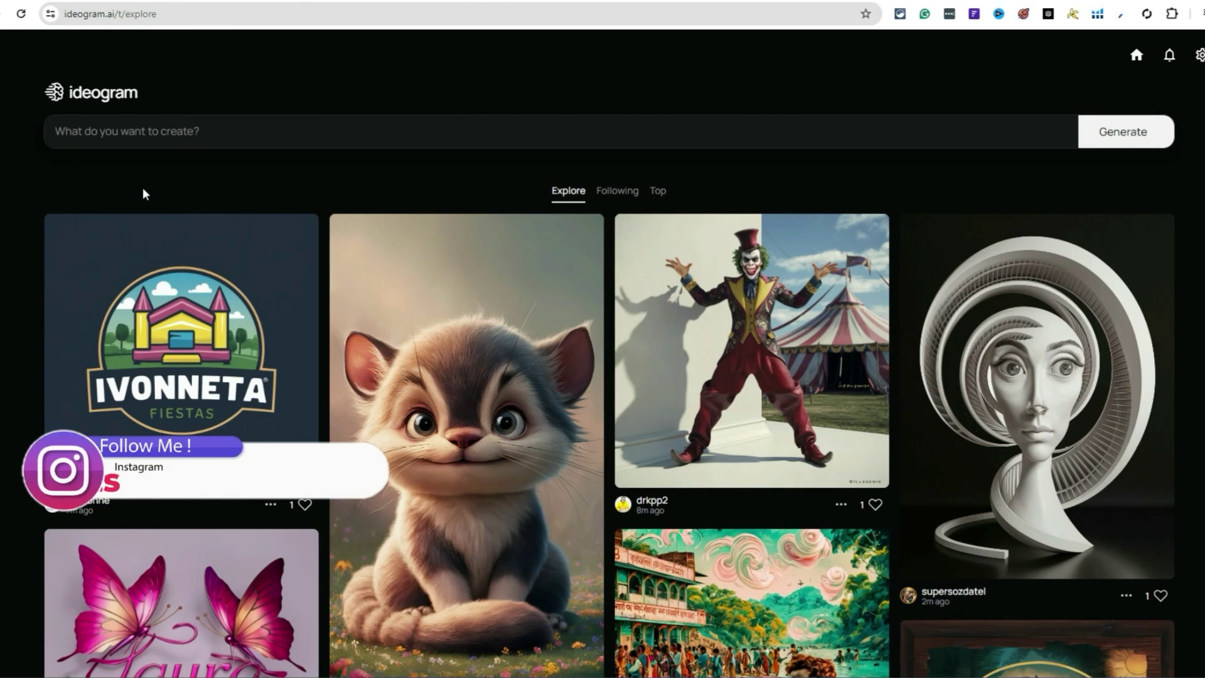
scroll(242, 263, down, 1)
scroll(245, 292, up, 1)
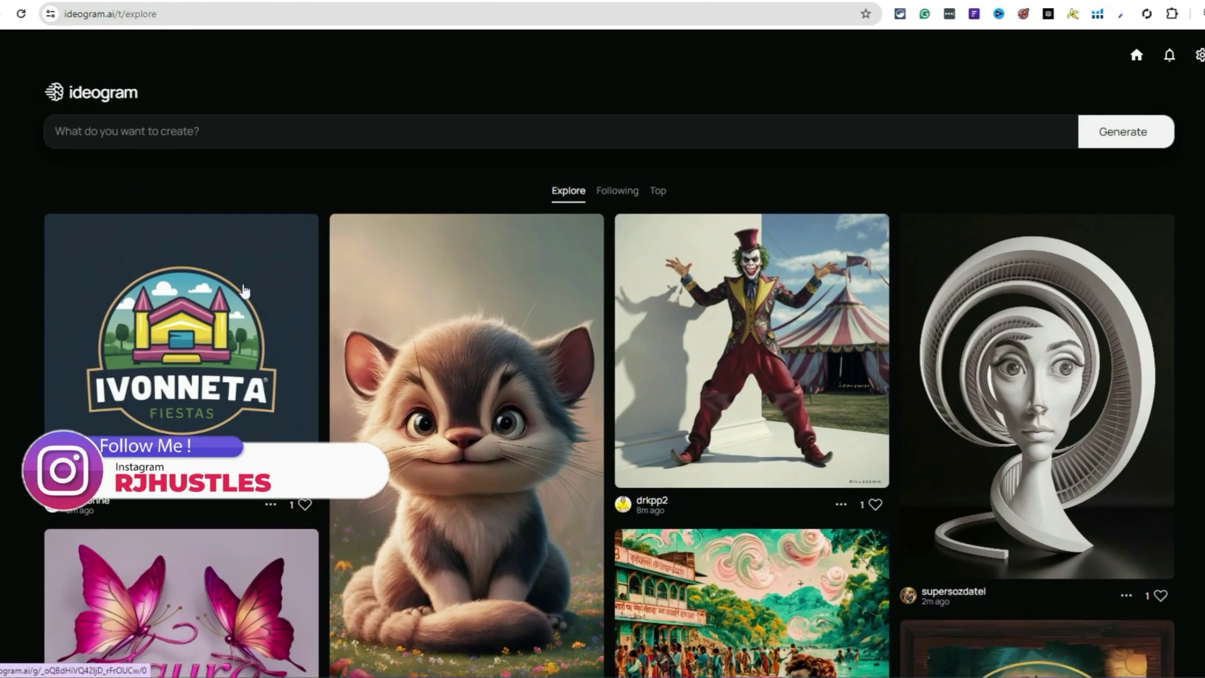
click(568, 190)
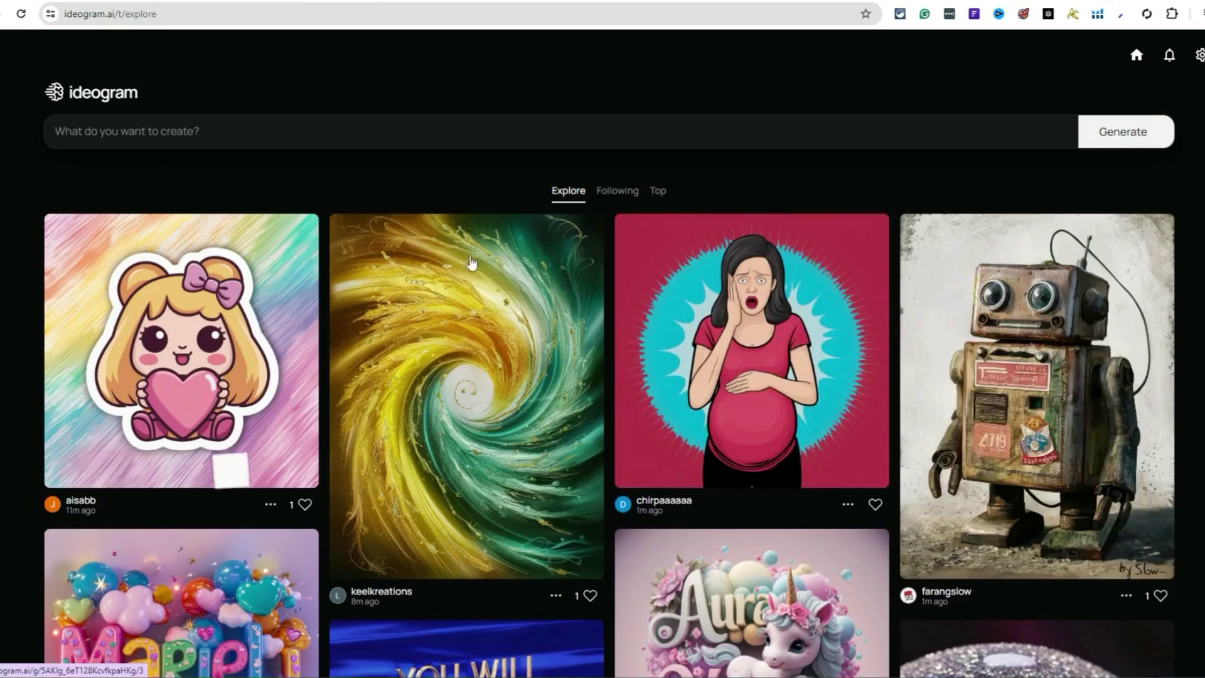
Browse the Explore feed and examine the community-generated images for design ideas
scroll(464, 280, down, 3)
scroll(463, 280, down, 5)
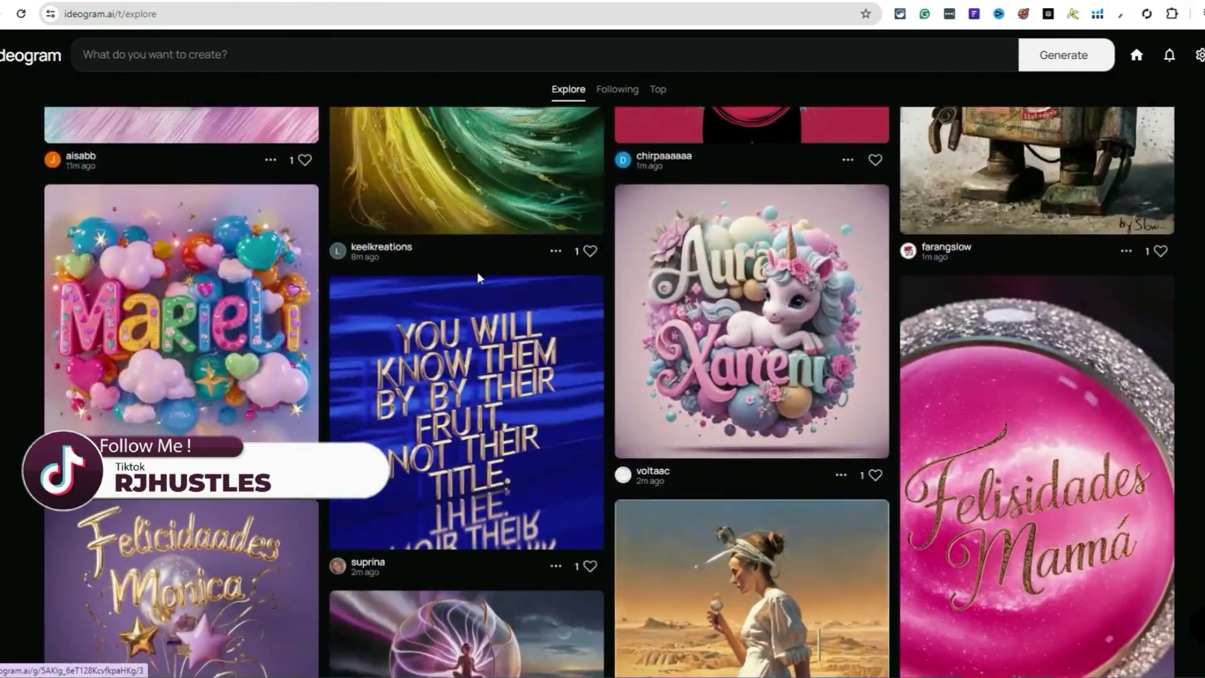
scroll(564, 276, down, 7)
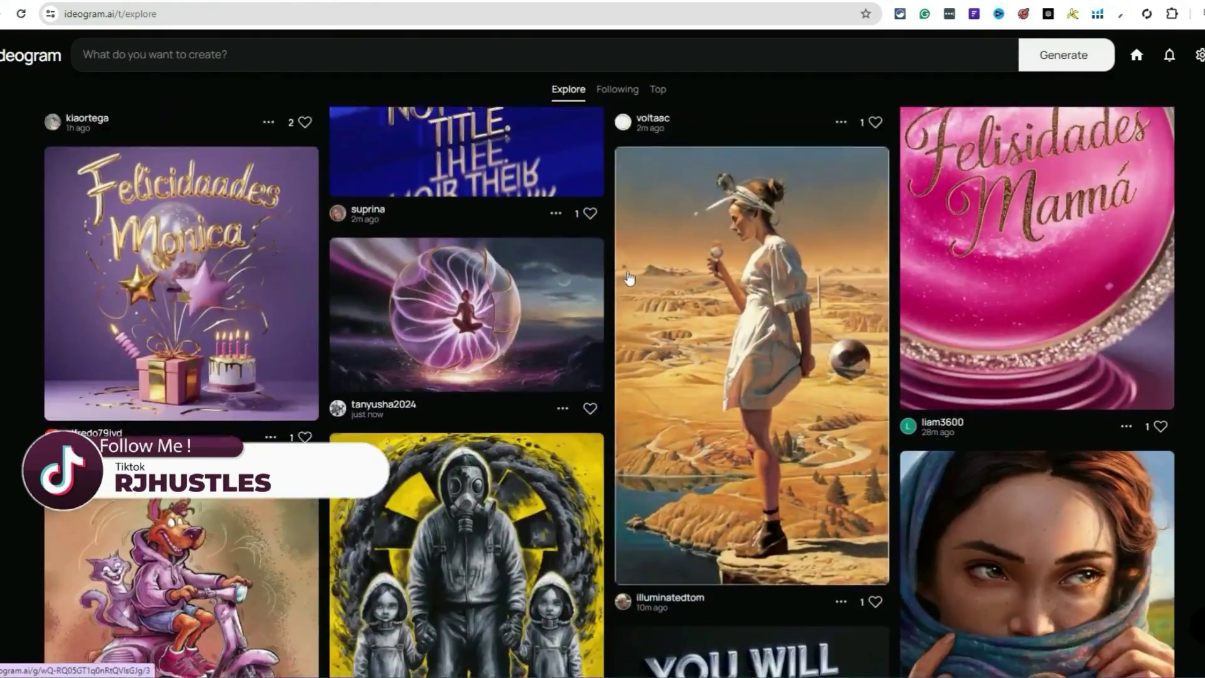
scroll(631, 280, down, 1)
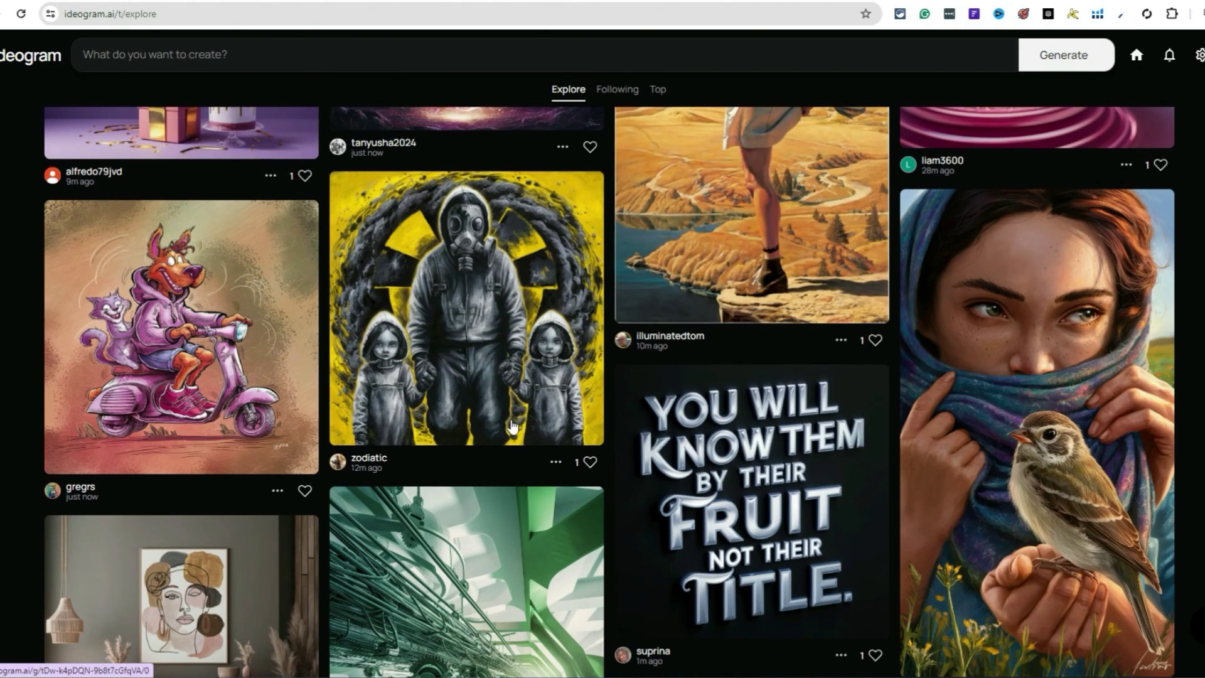
scroll(602, 330, down, 5)
scroll(709, 370, down, 5)
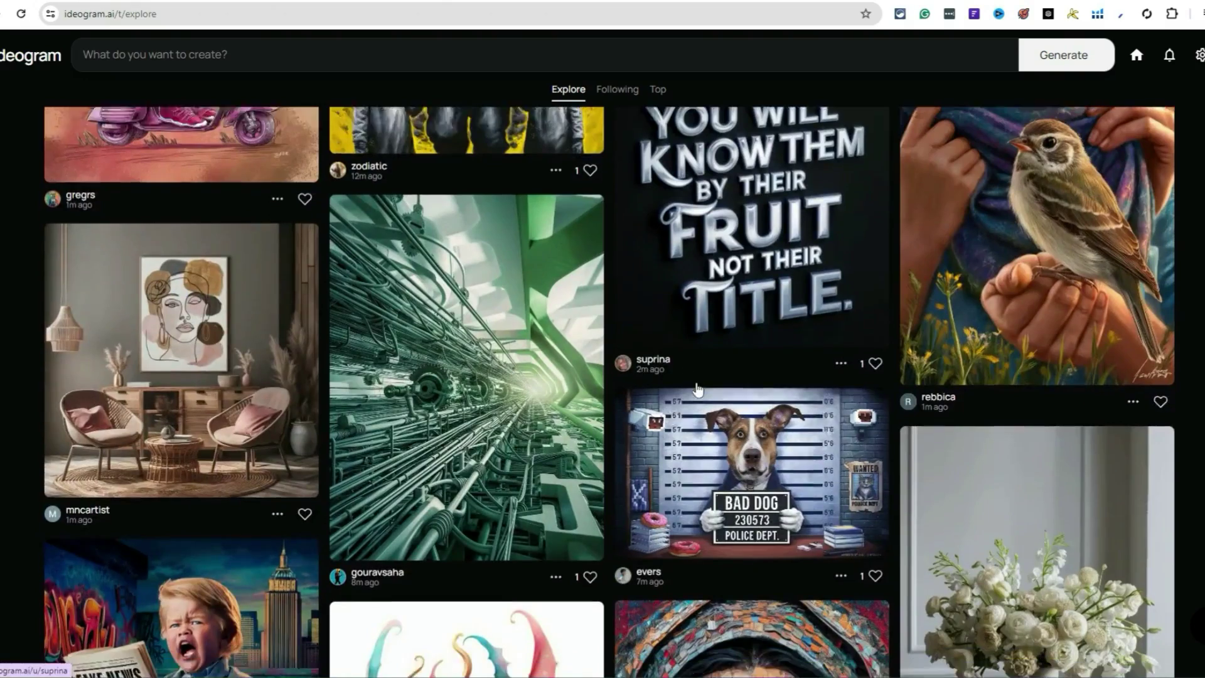
scroll(724, 387, down, 6)
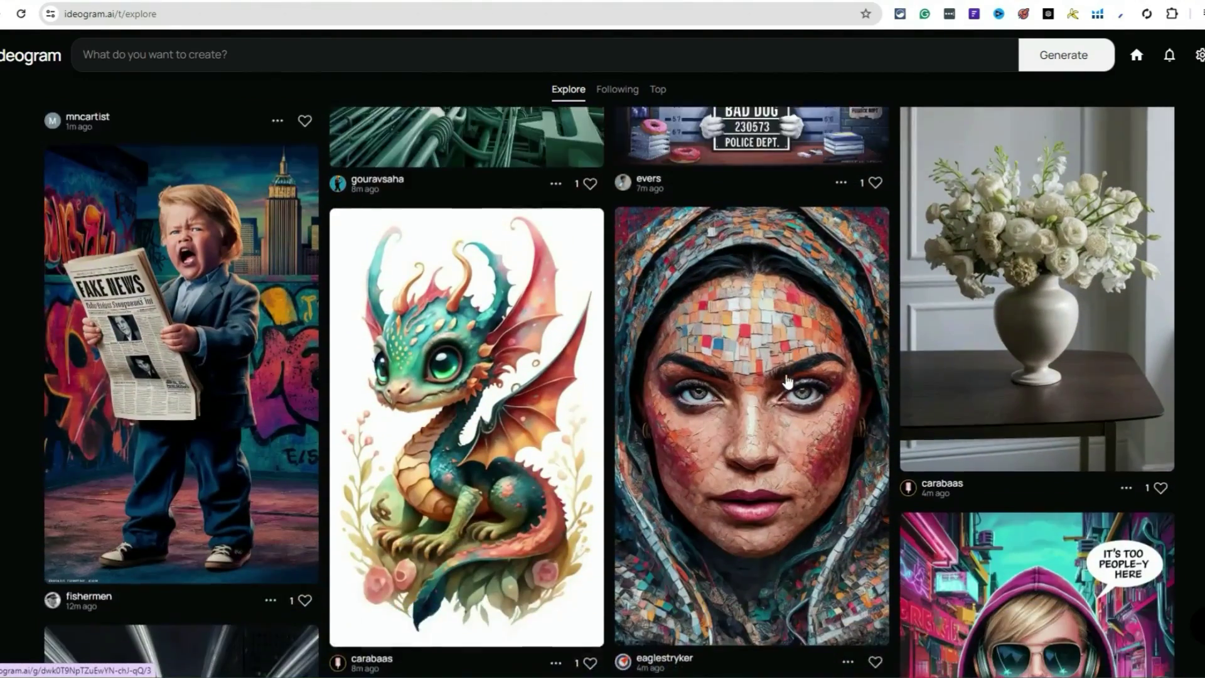
scroll(826, 407, up, 4)
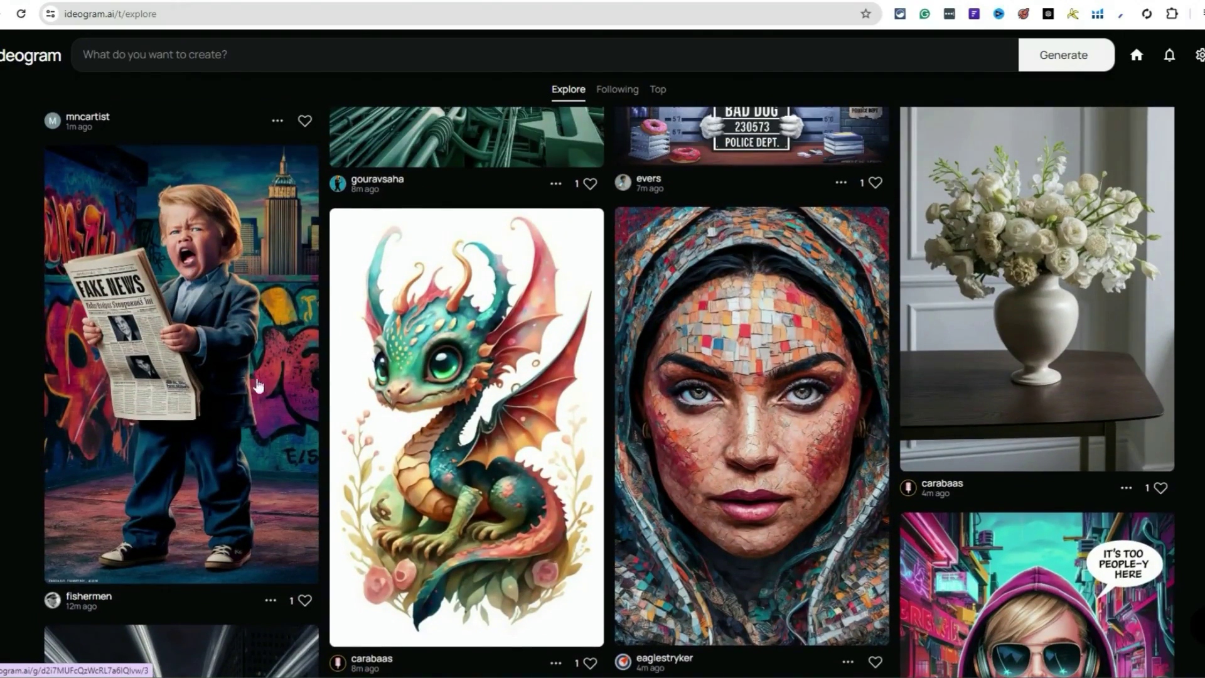
scroll(506, 307, down, 12)
scroll(590, 304, down, 13)
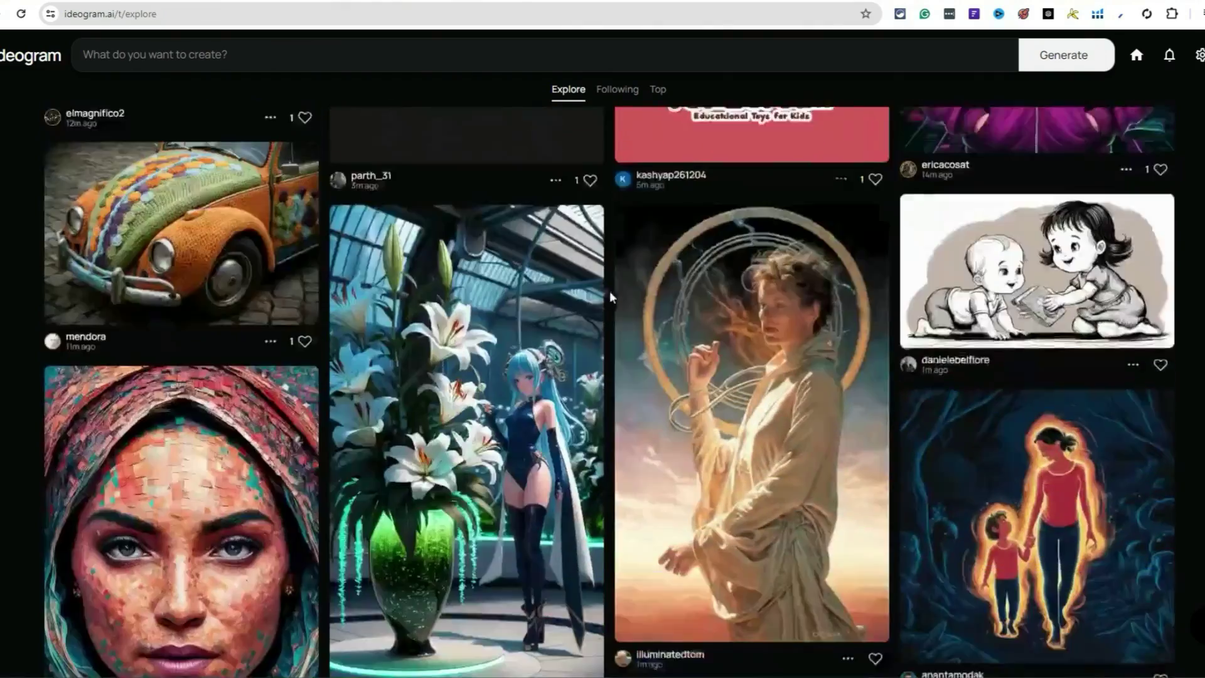
scroll(744, 287, down, 2)
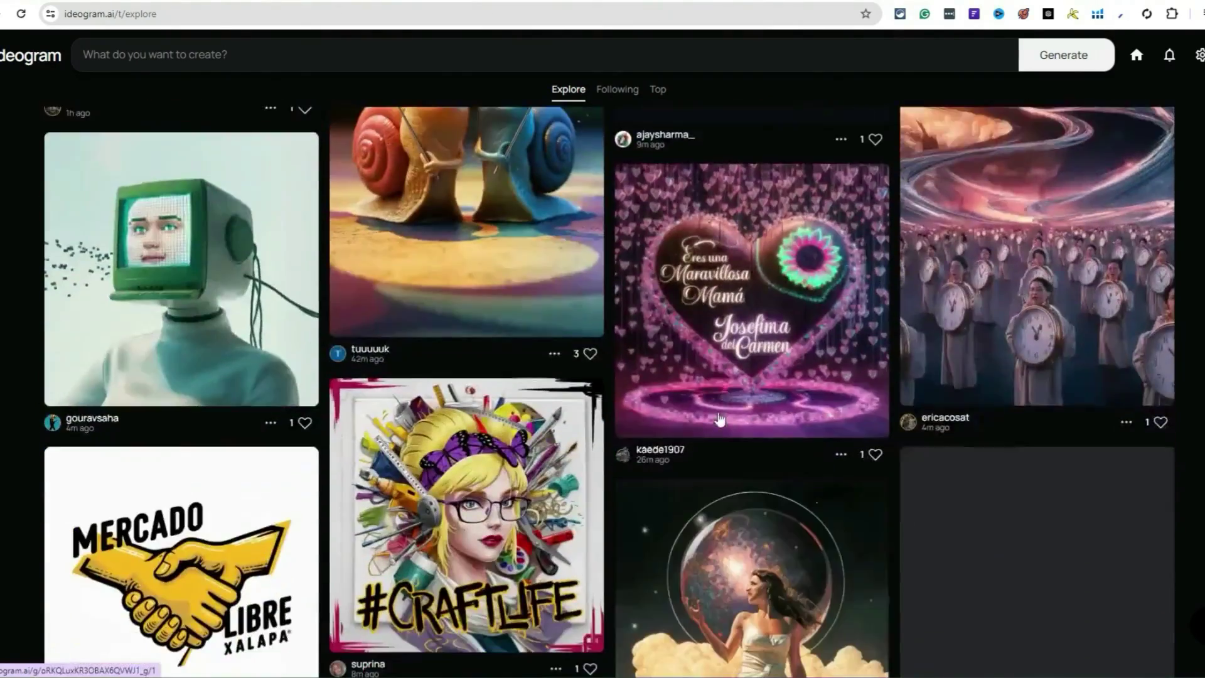
scroll(720, 419, down, 9)
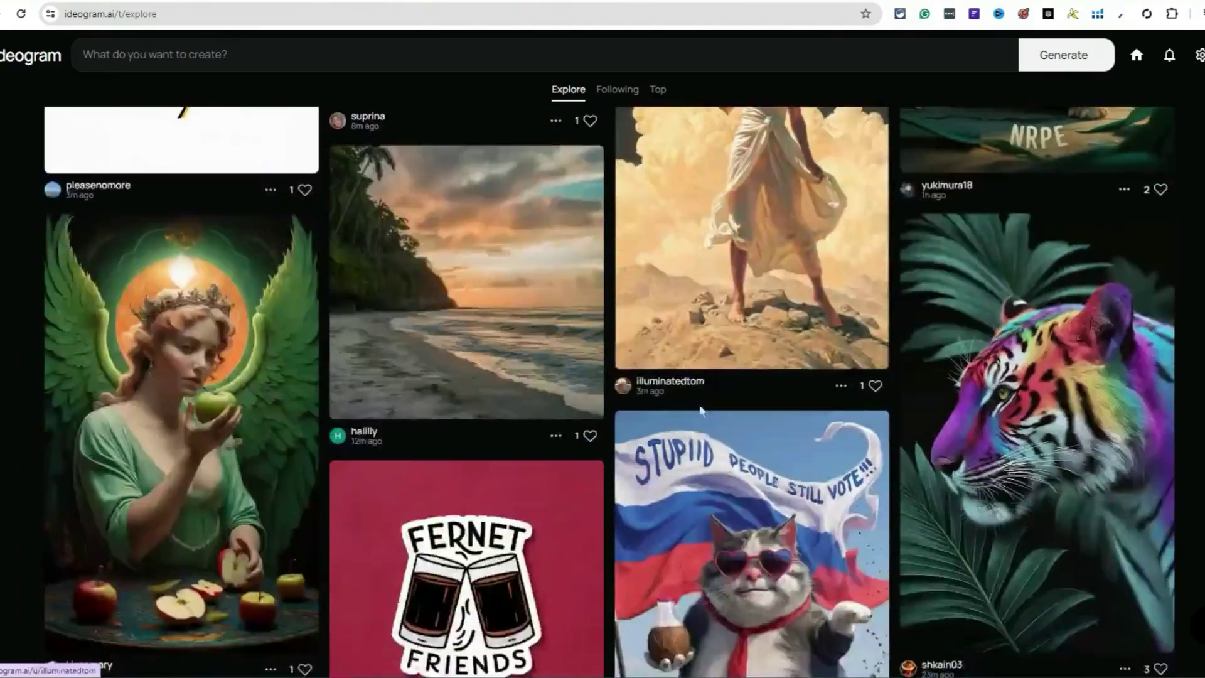
scroll(701, 411, down, 18)
scroll(561, 391, down, 19)
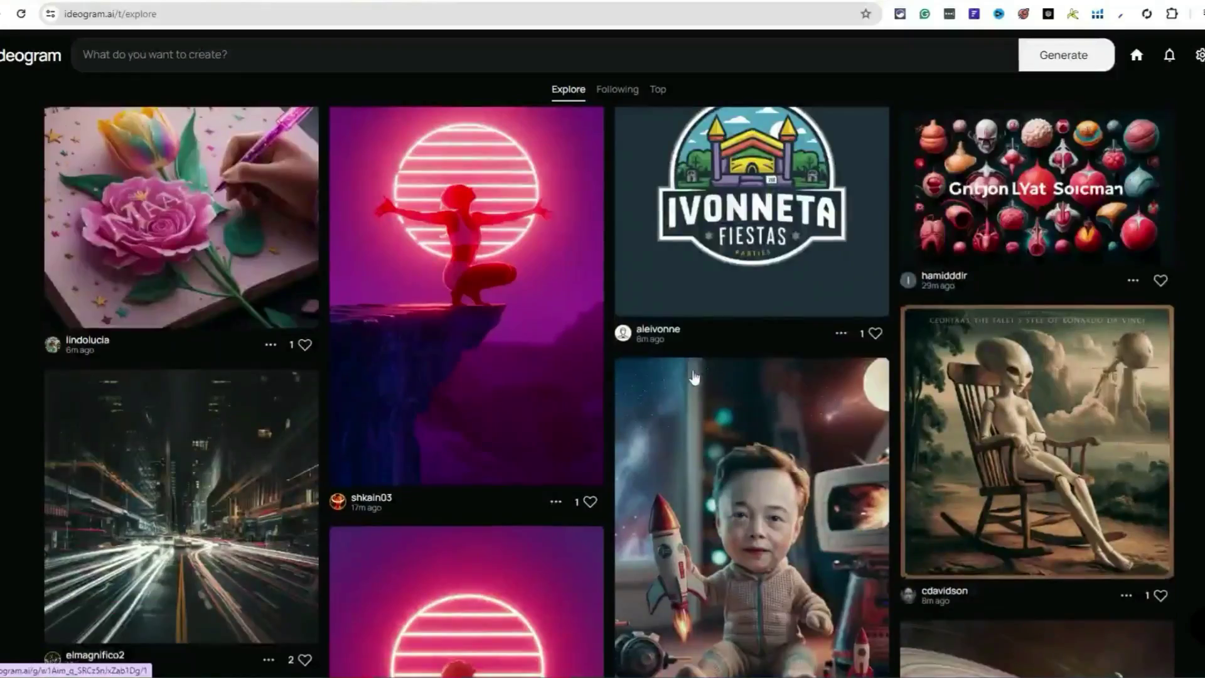
scroll(694, 376, down, 10)
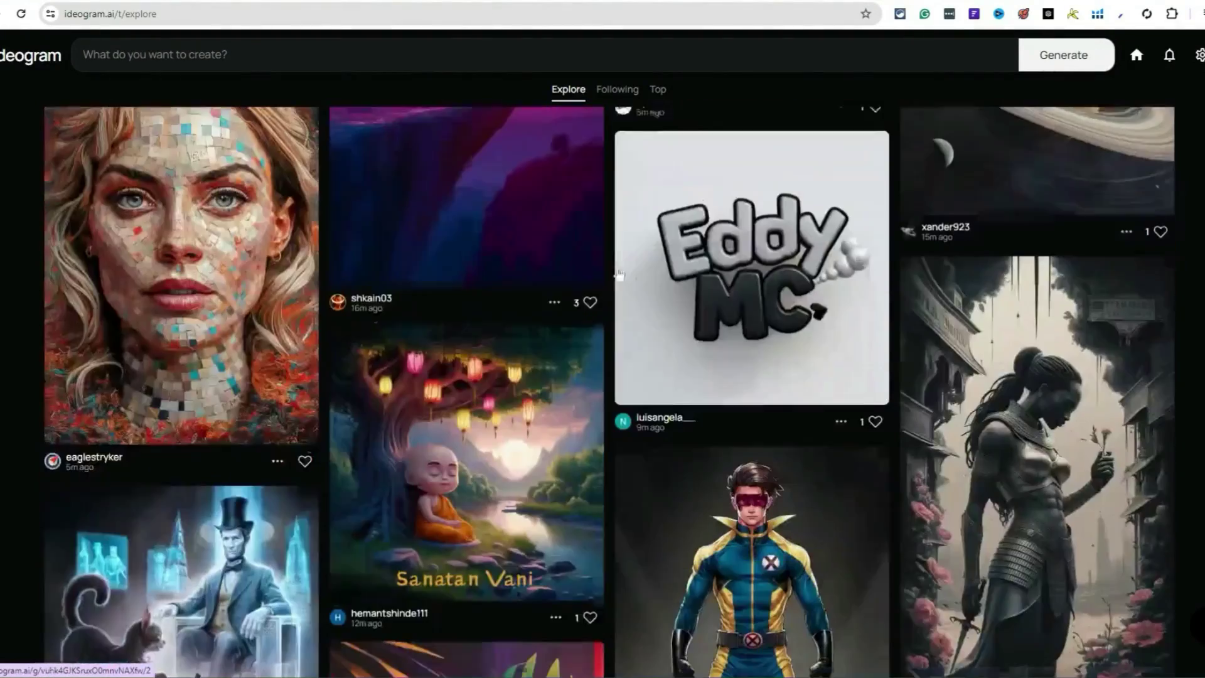
scroll(620, 275, down, 9)
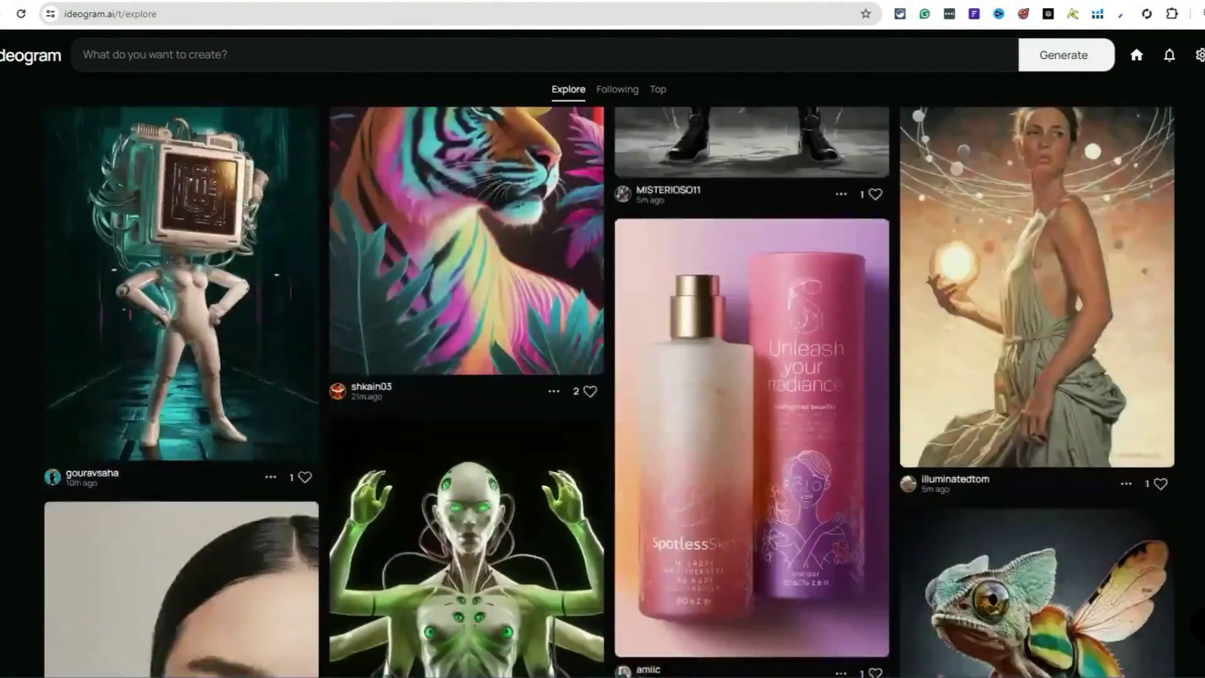
Open the "Eat Sleep Build Repeat" lion t-shirt design further down the feed and expand its full prompt
scroll(609, 391, down, 20)
scroll(525, 333, down, 15)
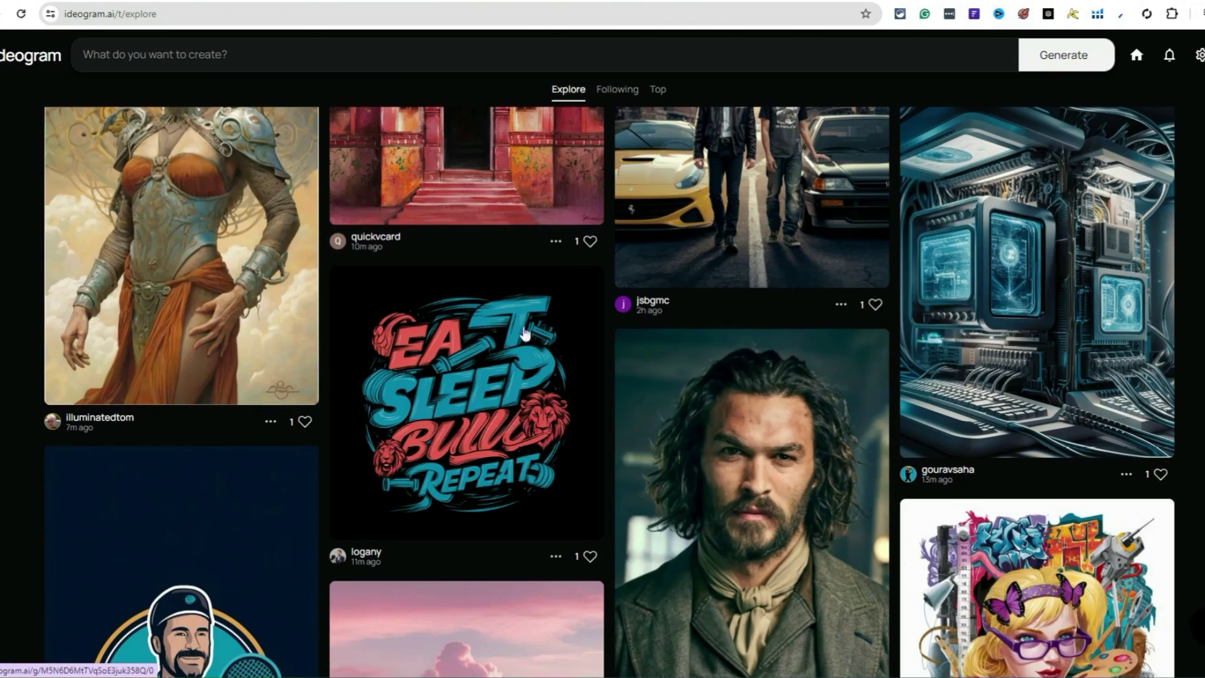
click(499, 433)
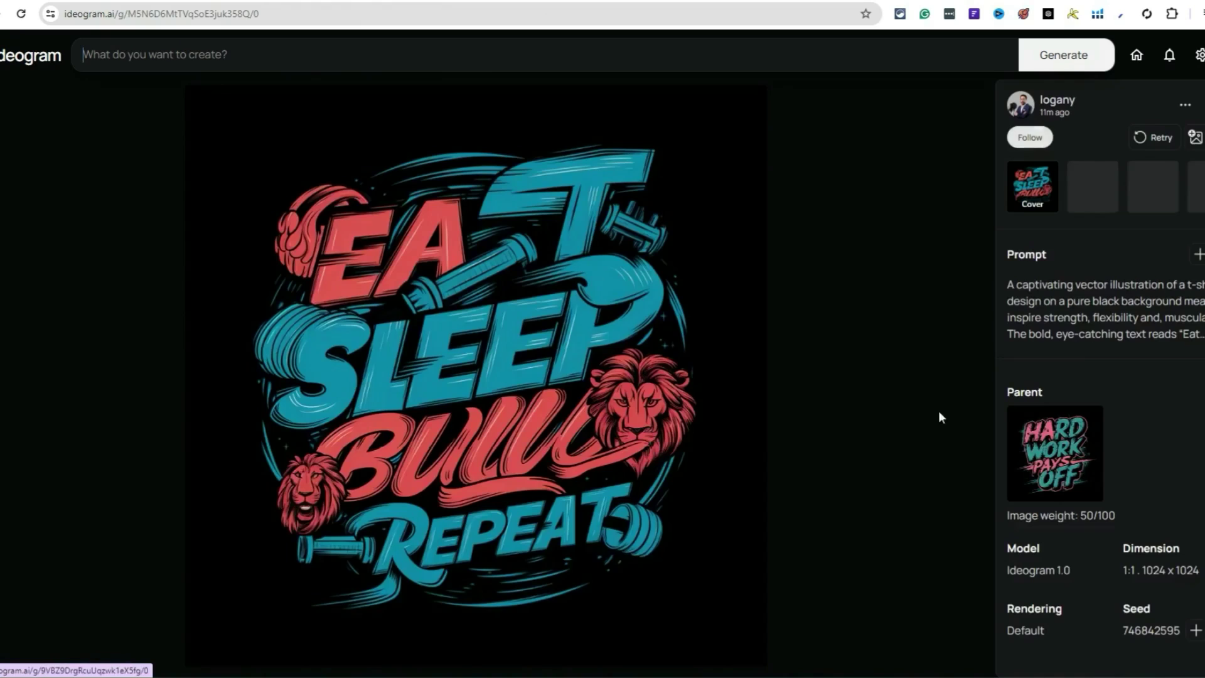
click(1139, 330)
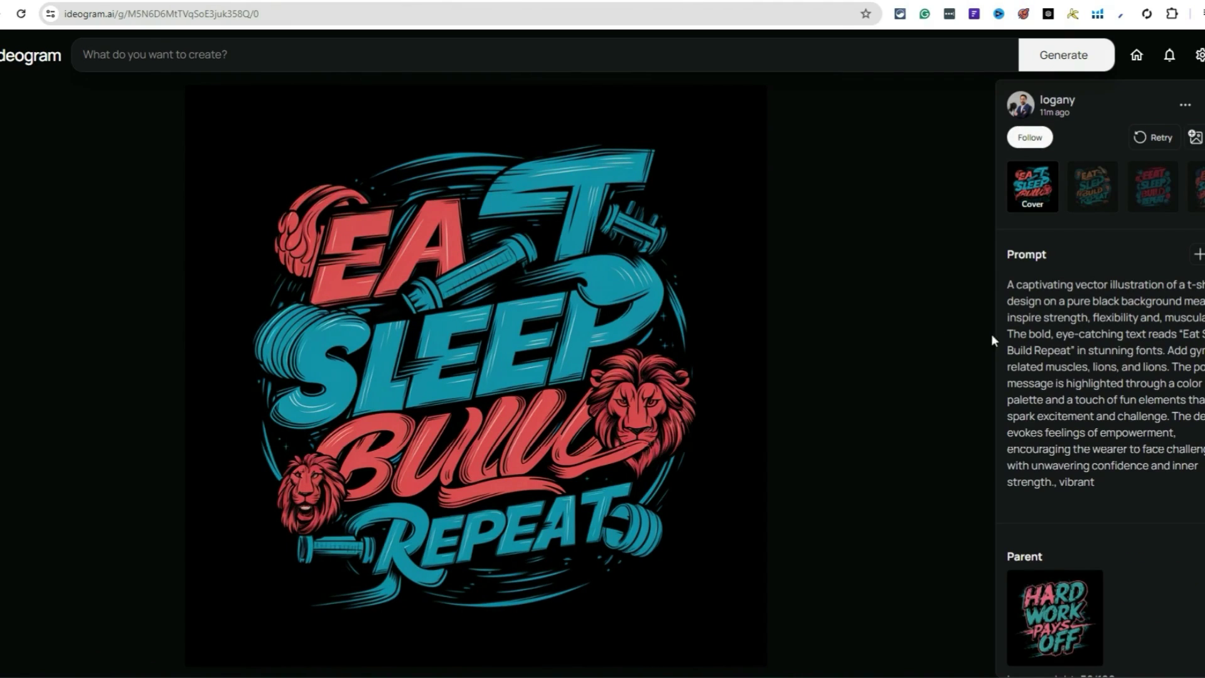
Copy the word "vector" from the design's prompt, add it at the end of the notes' keyword list, and return to Ideogram
double_click(1091, 285)
key(ctrl+c)
right_click(1099, 290)
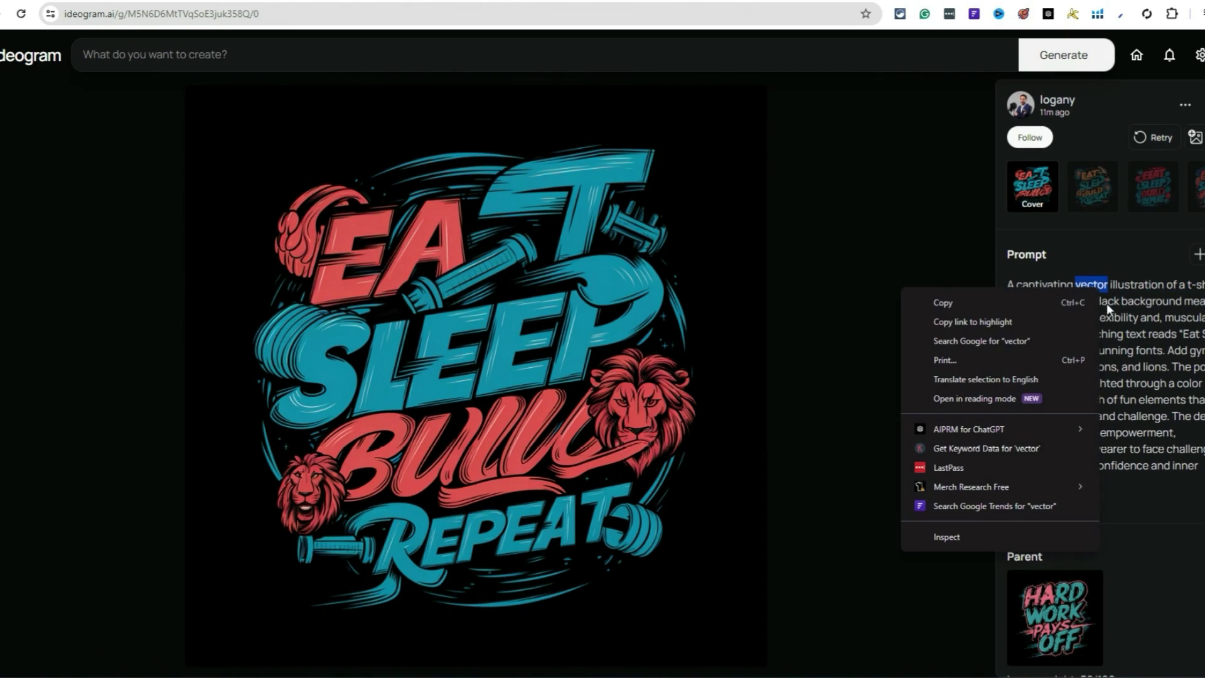
click(1029, 308)
key(alt+Tab)
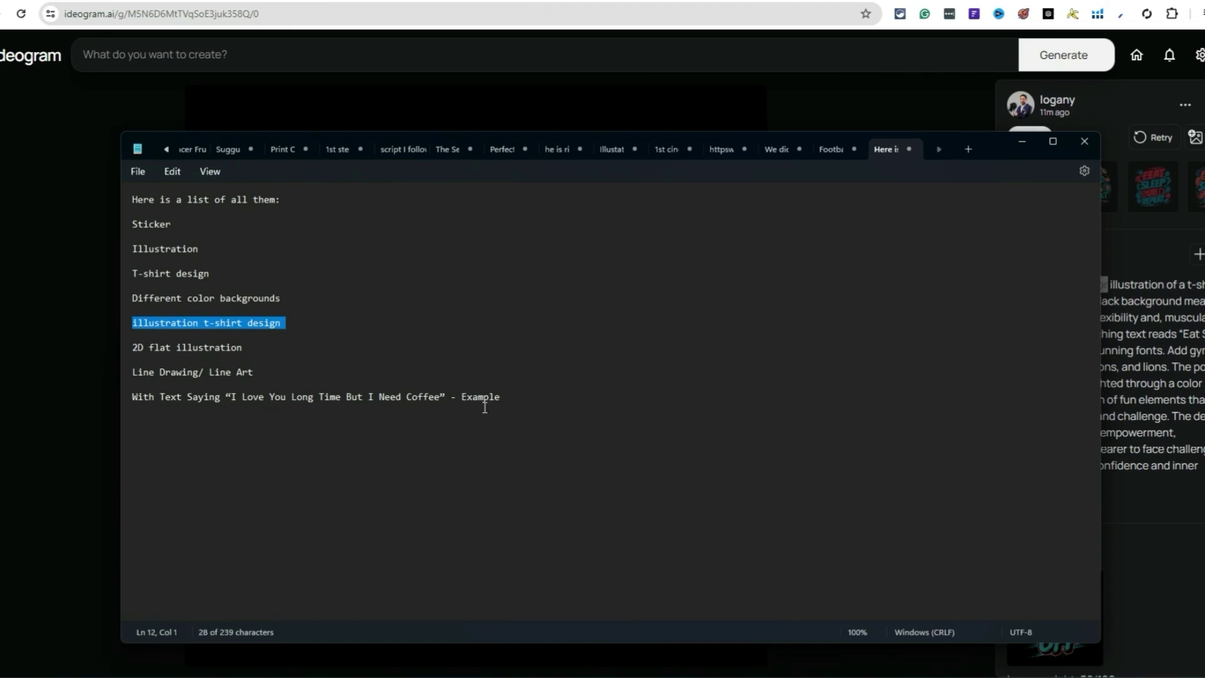
key(ctrl+End)
key(ctrl+v)
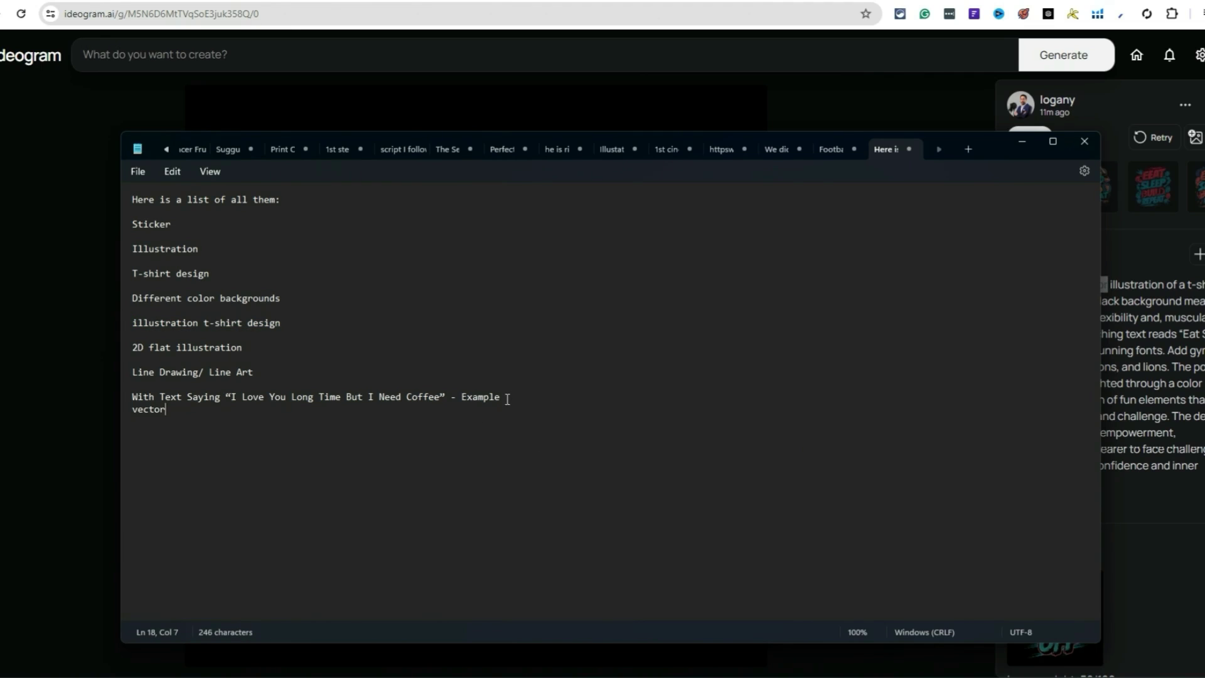
key(Return)
click(1158, 421)
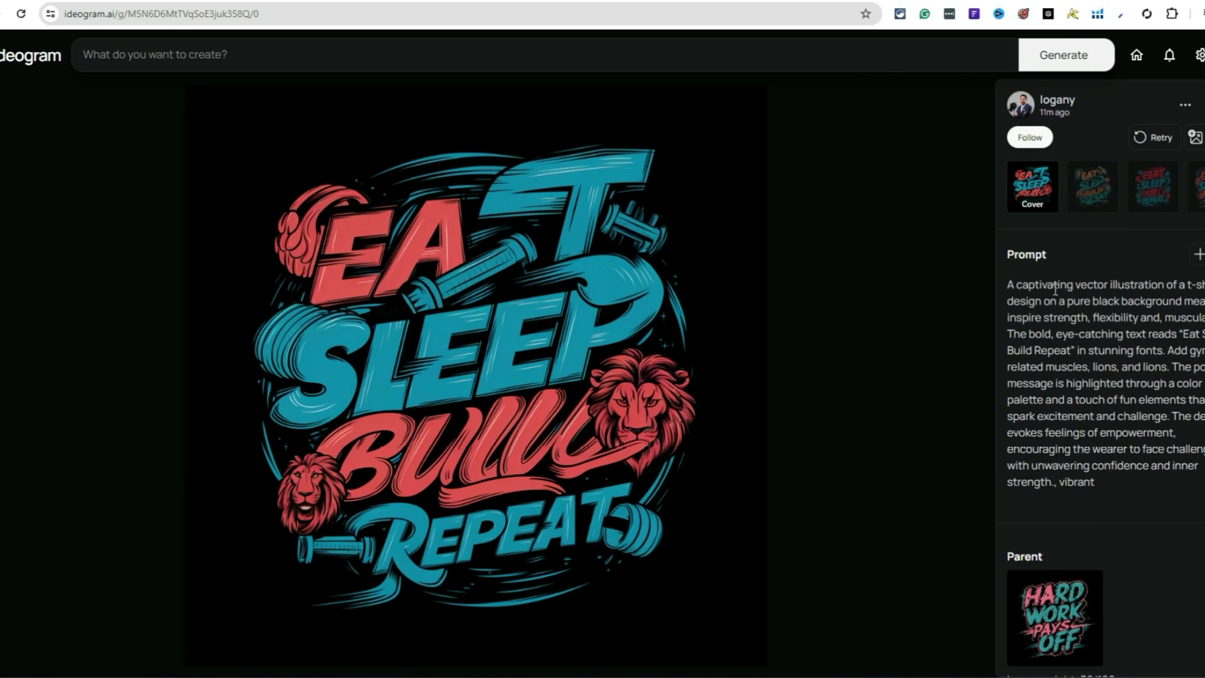
Highlight the full "Eat Sleep Build Repeat" prompt and its phrase "stunning fonts" while reviewing the wording
drag(1113, 504, 1006, 282)
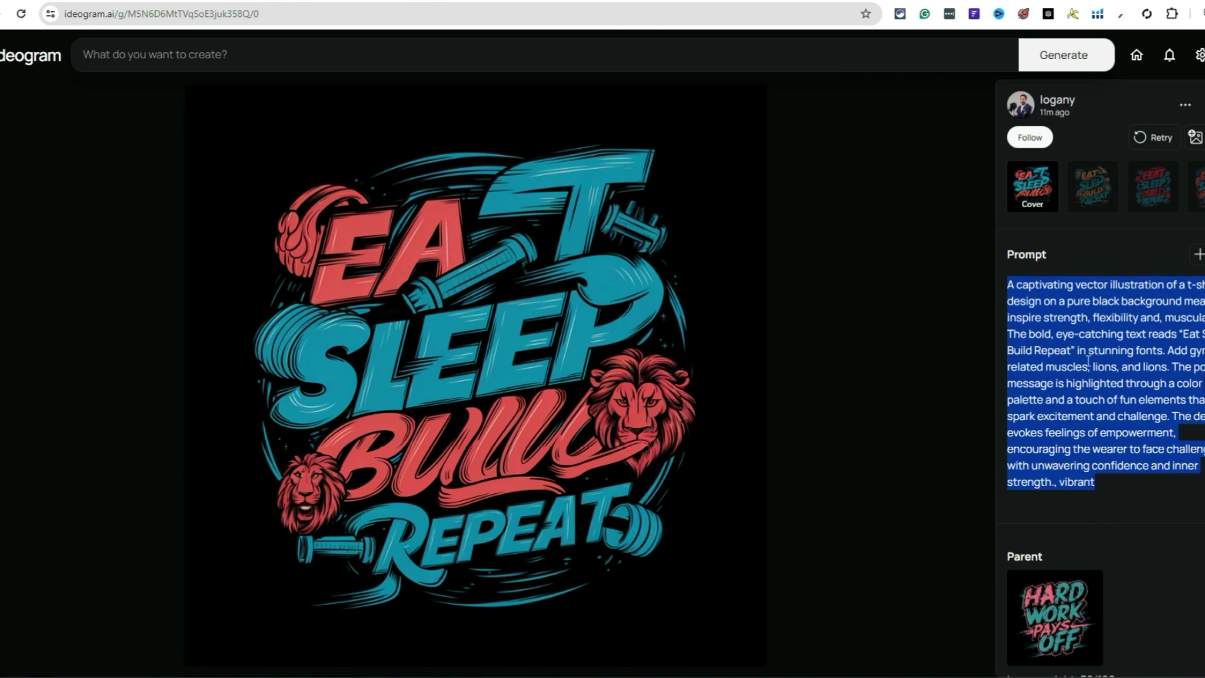
click(1114, 351)
drag(1090, 350, 1163, 355)
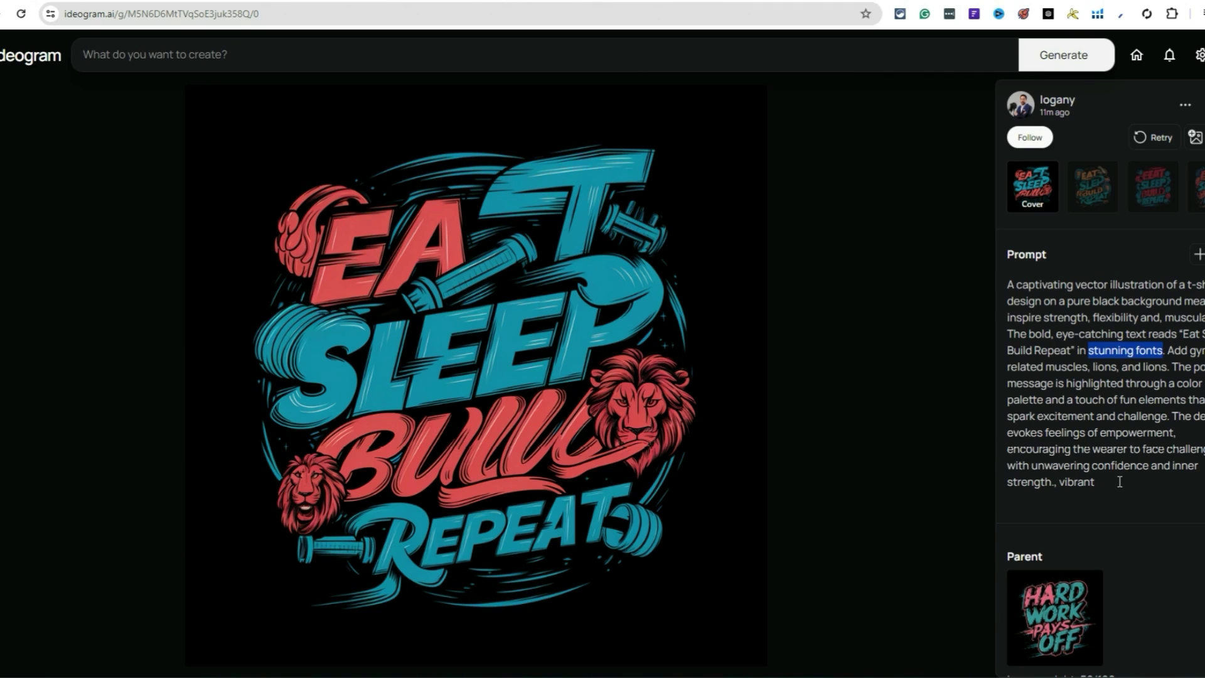
drag(1103, 482, 1011, 286)
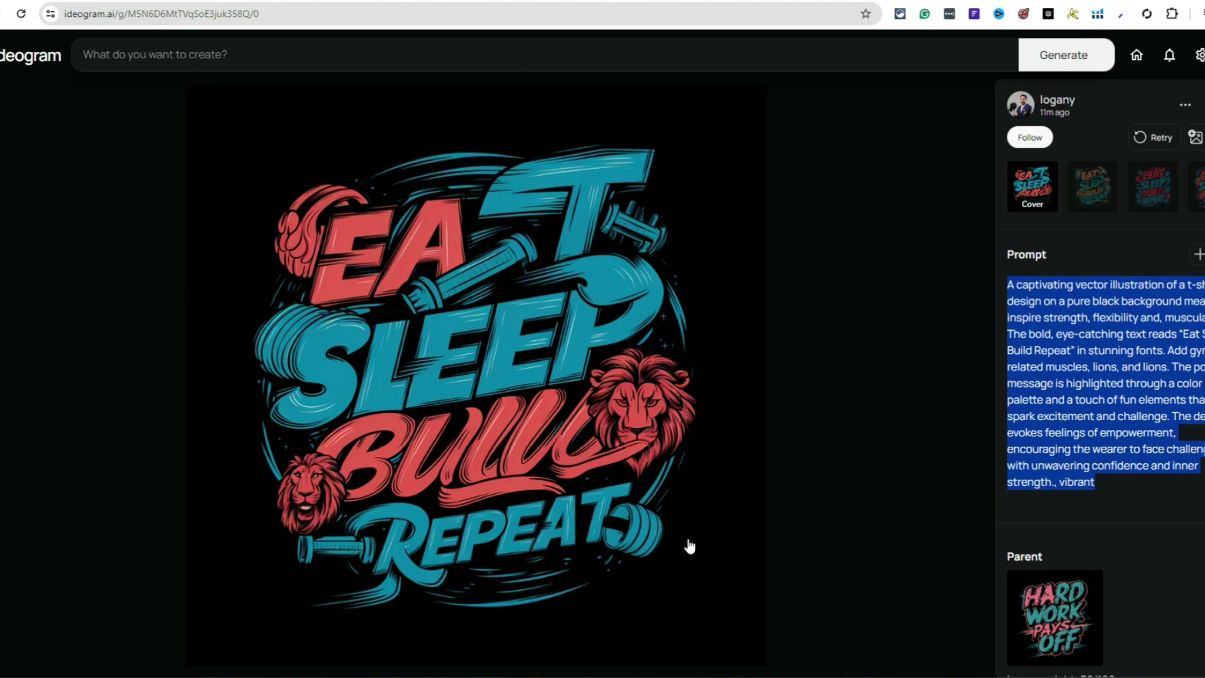
click(396, 393)
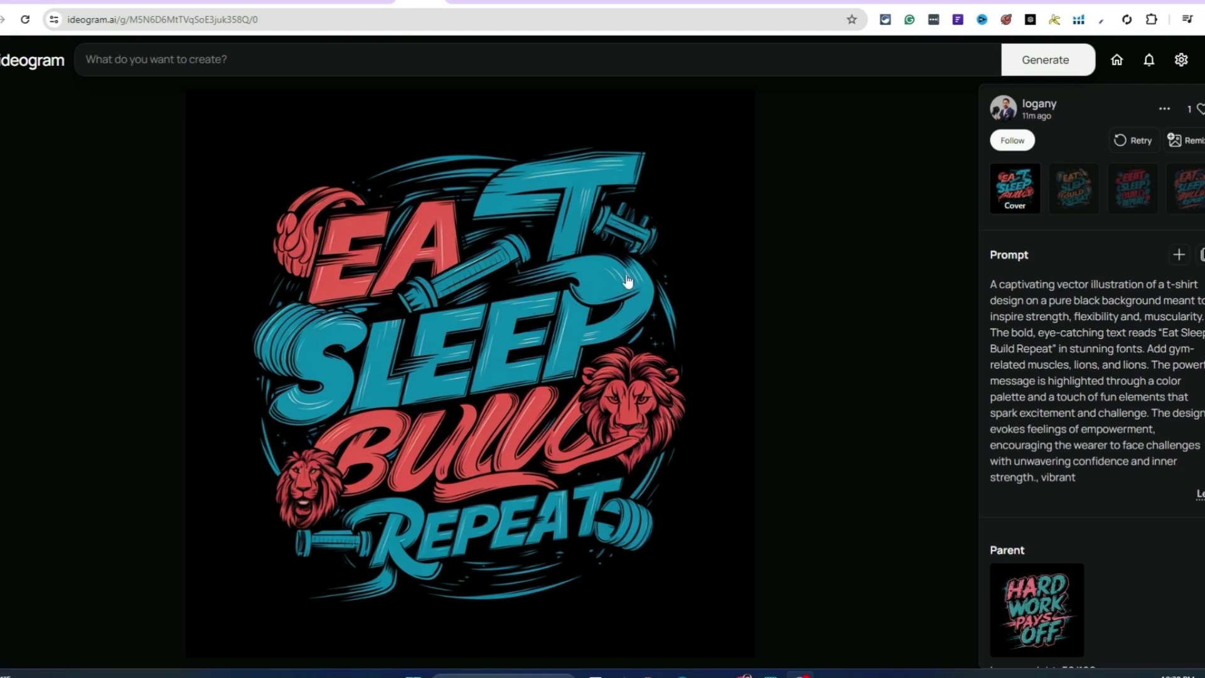
Open the design creator's profile in a new browser tab and look over their other generated designs
right_click(1029, 103)
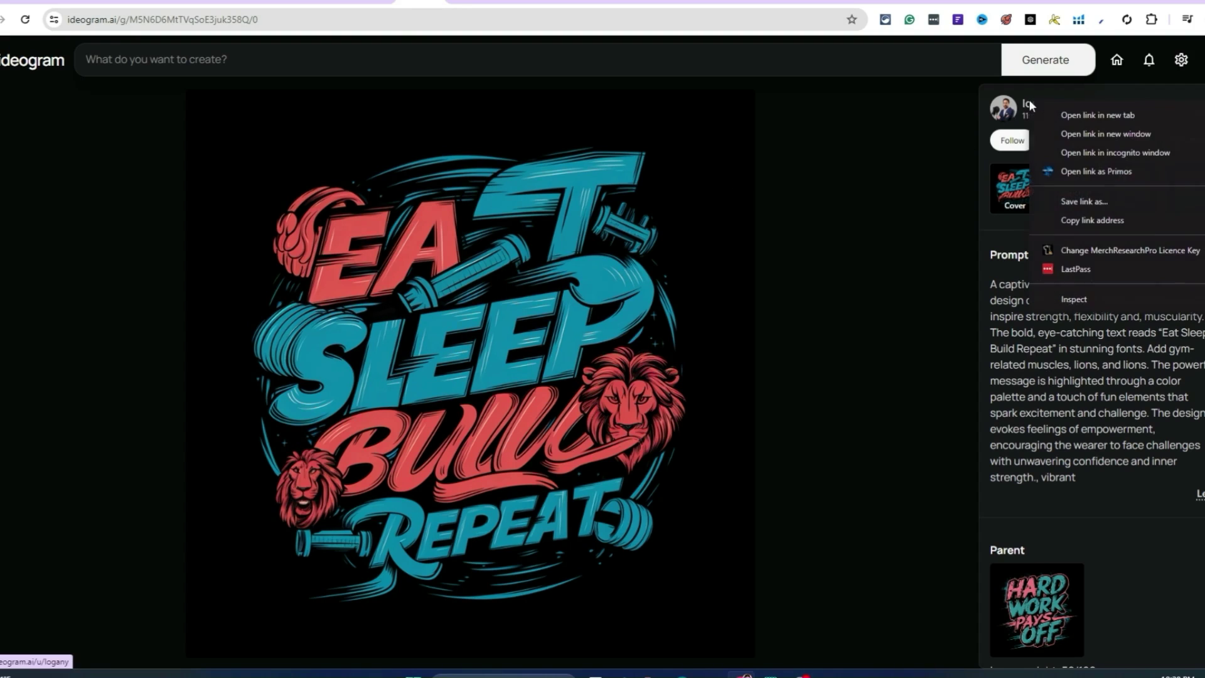
click(1097, 115)
click(428, 2)
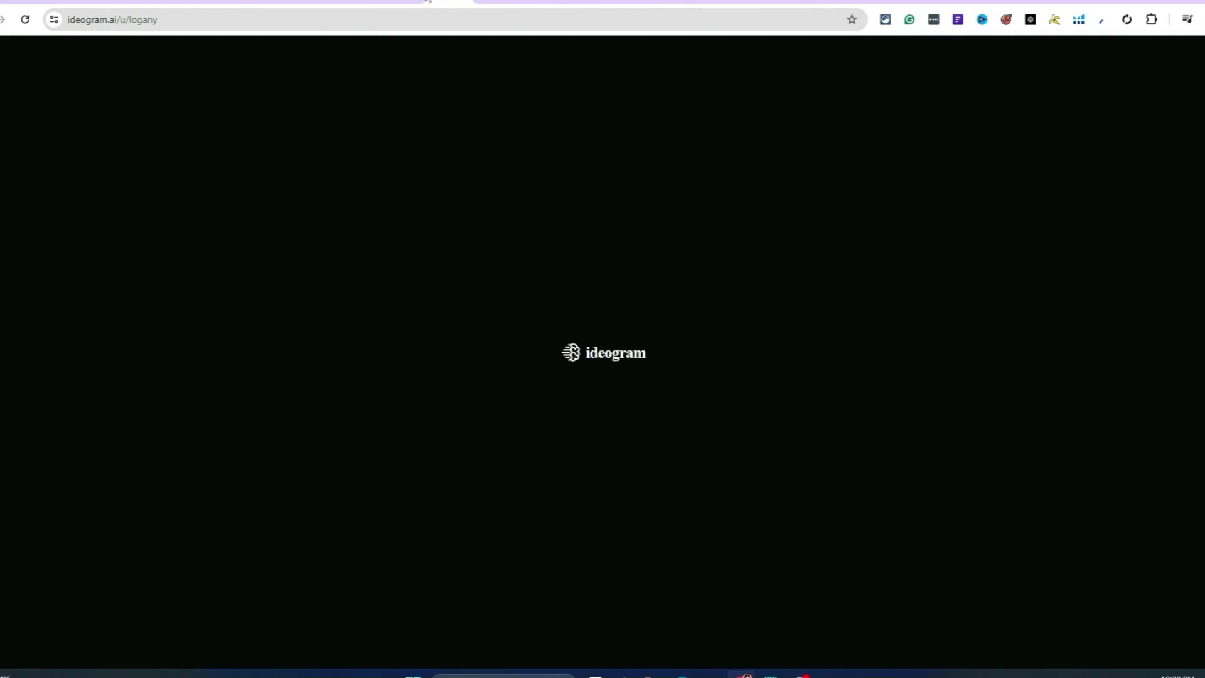
scroll(565, 251, down, 5)
scroll(595, 285, up, 5)
scroll(589, 334, down, 5)
scroll(589, 334, up, 5)
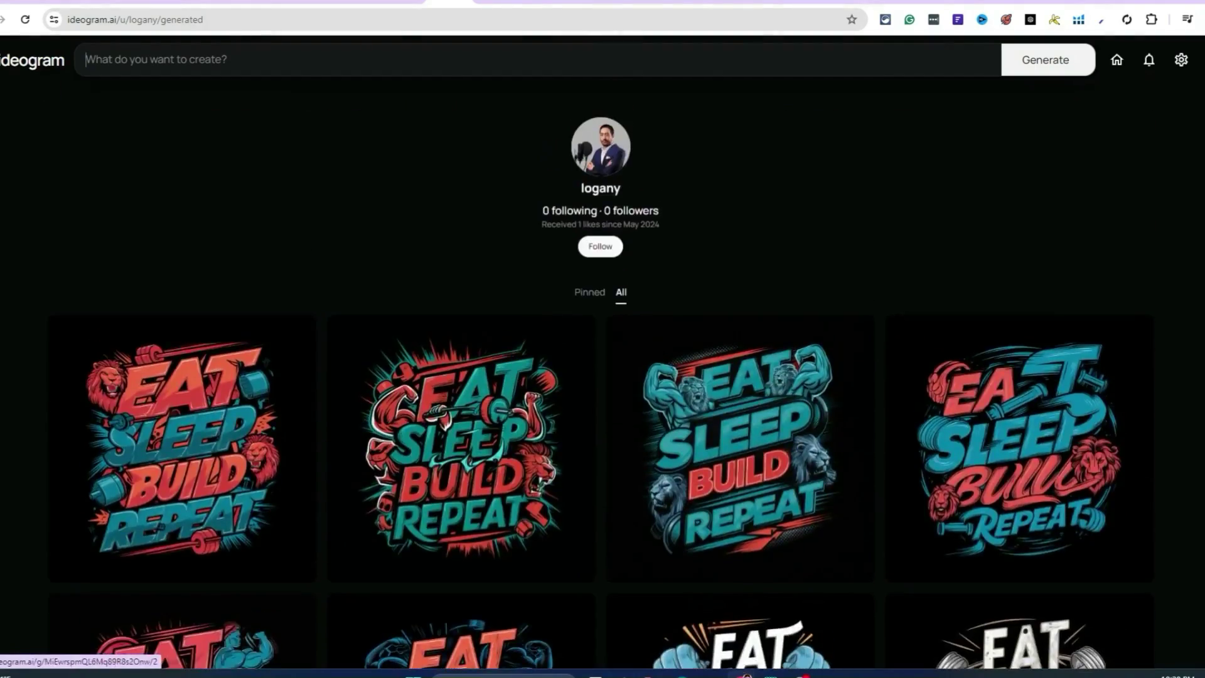
Close the creator's profile, return to the Explore feed, and open the "Muscle Mixtape" cassette design to view its prompt
key(ctrl+w)
key(Escape)
scroll(776, 280, down, 1)
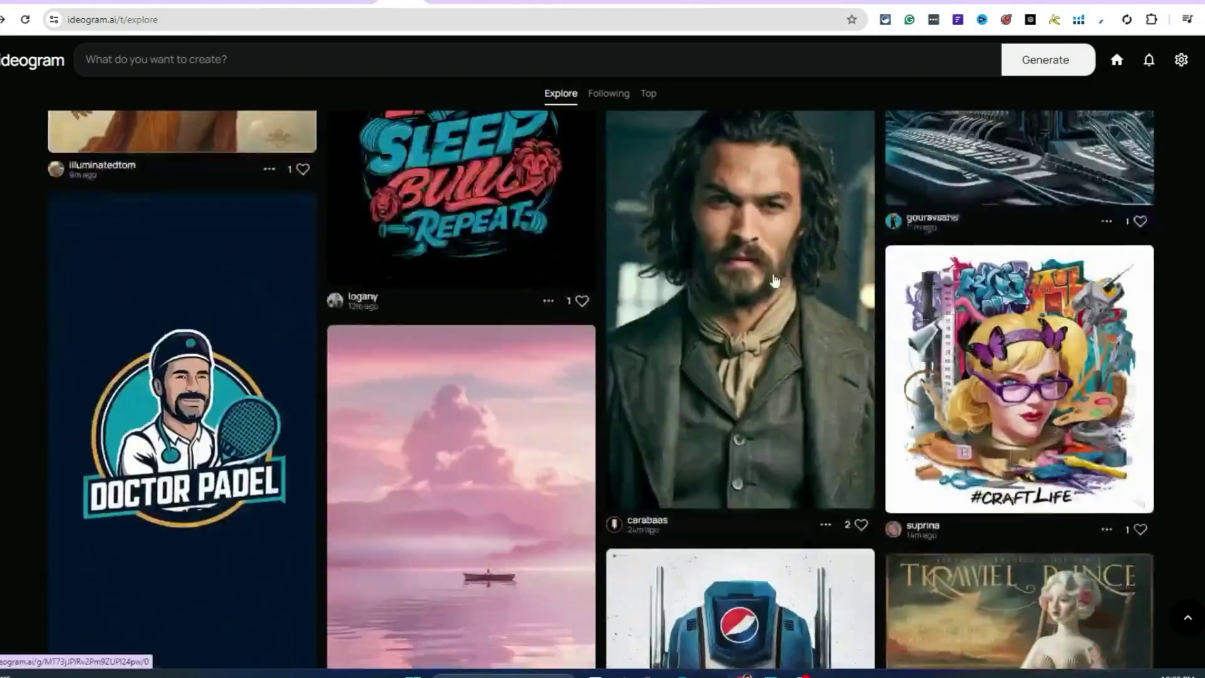
scroll(776, 280, down, 8)
click(614, 224)
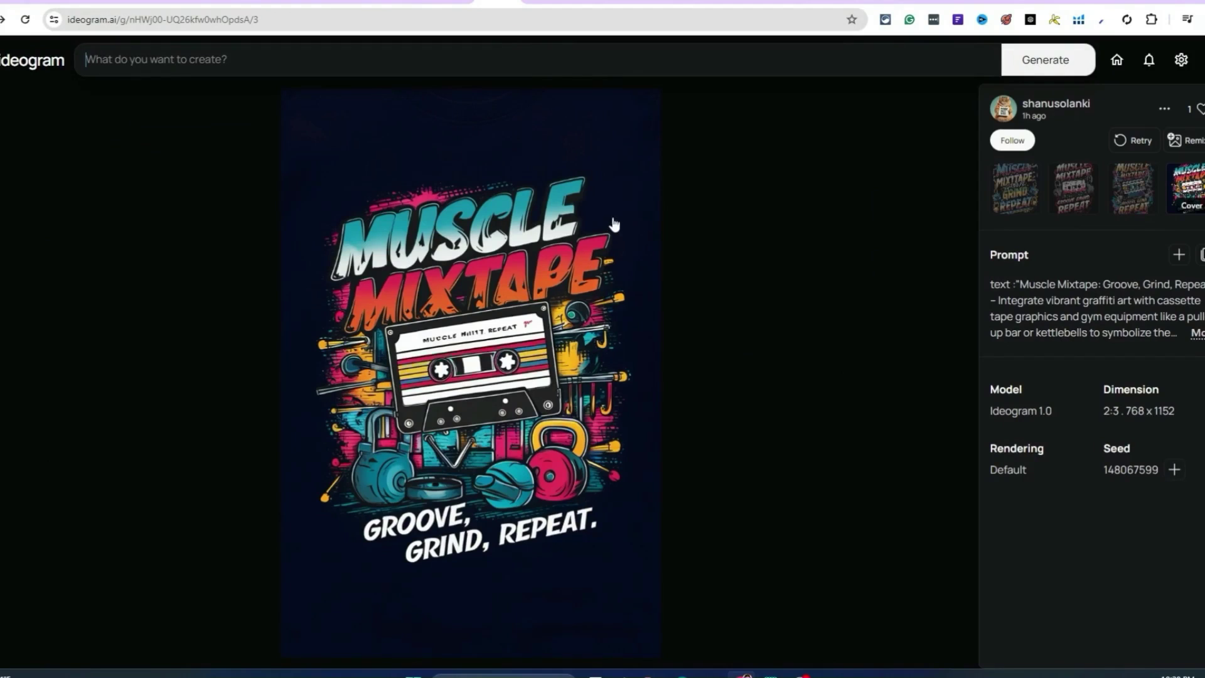
click(1065, 286)
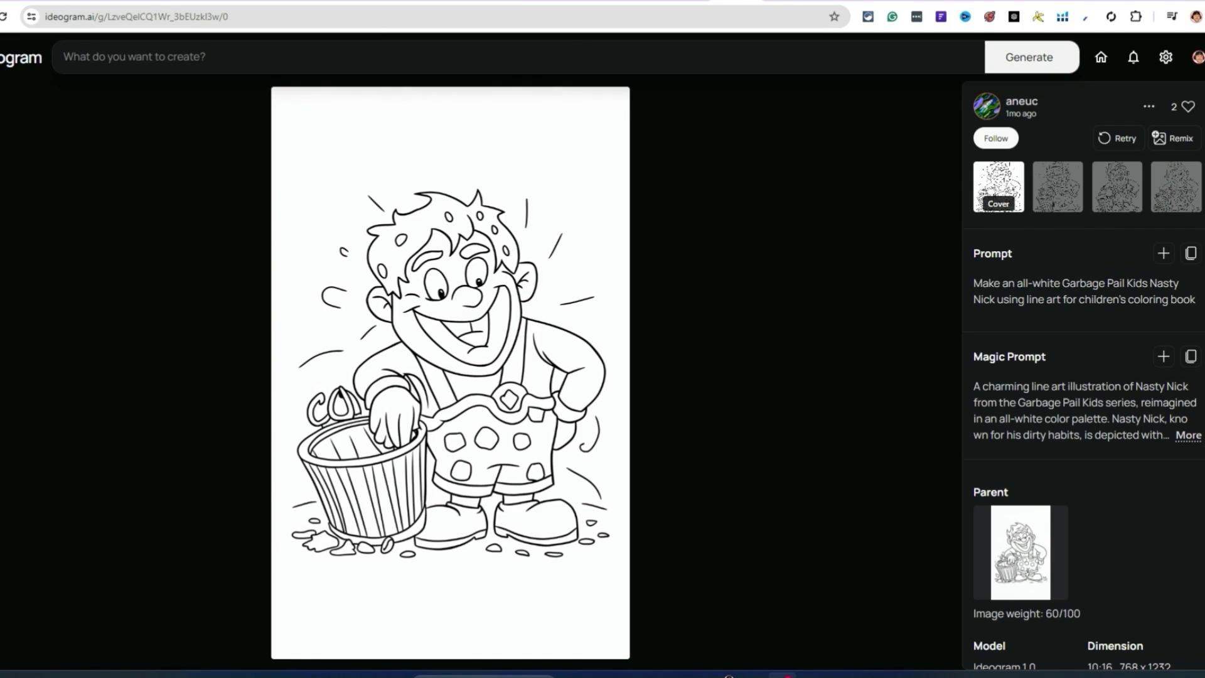
Highlight "line art for children's coloring book" in the prompt of the Garbage Pail Kids line drawing
drag(1027, 302, 1197, 299)
click(1024, 304)
drag(1030, 301, 1065, 300)
drag(1058, 299, 1182, 299)
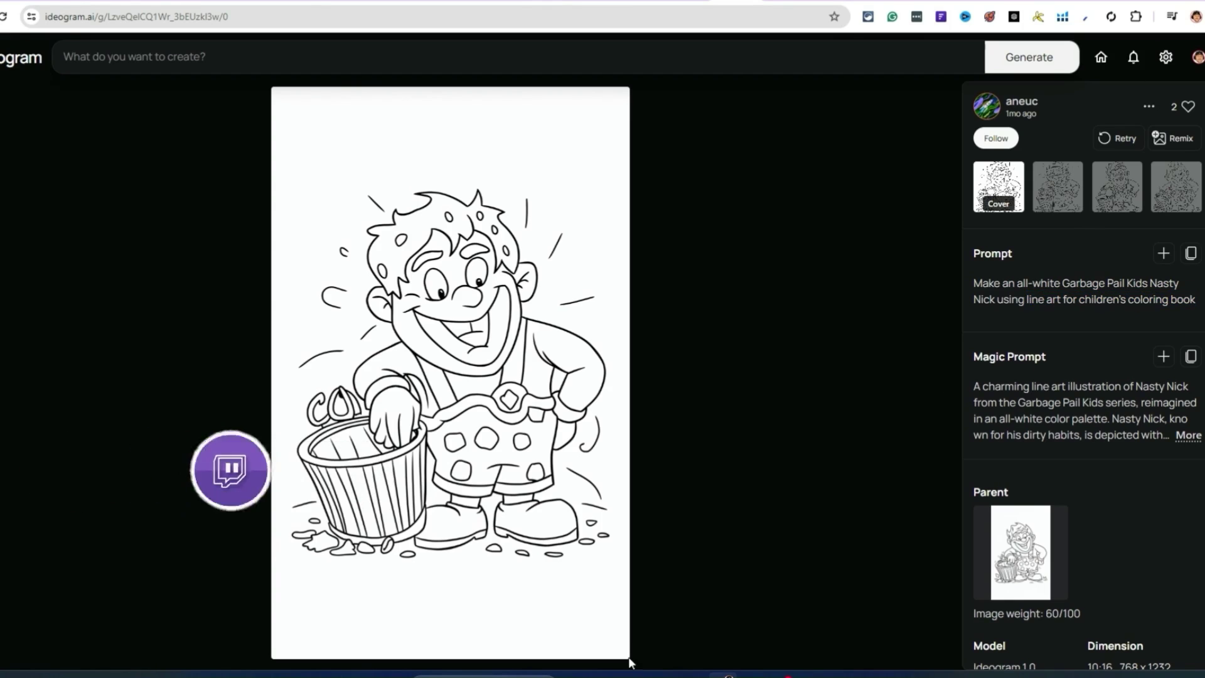
Append "- Coloring Book" to the "Line Drawing/ Line Art" entry in the notes and return to Ideogram
click(753, 676)
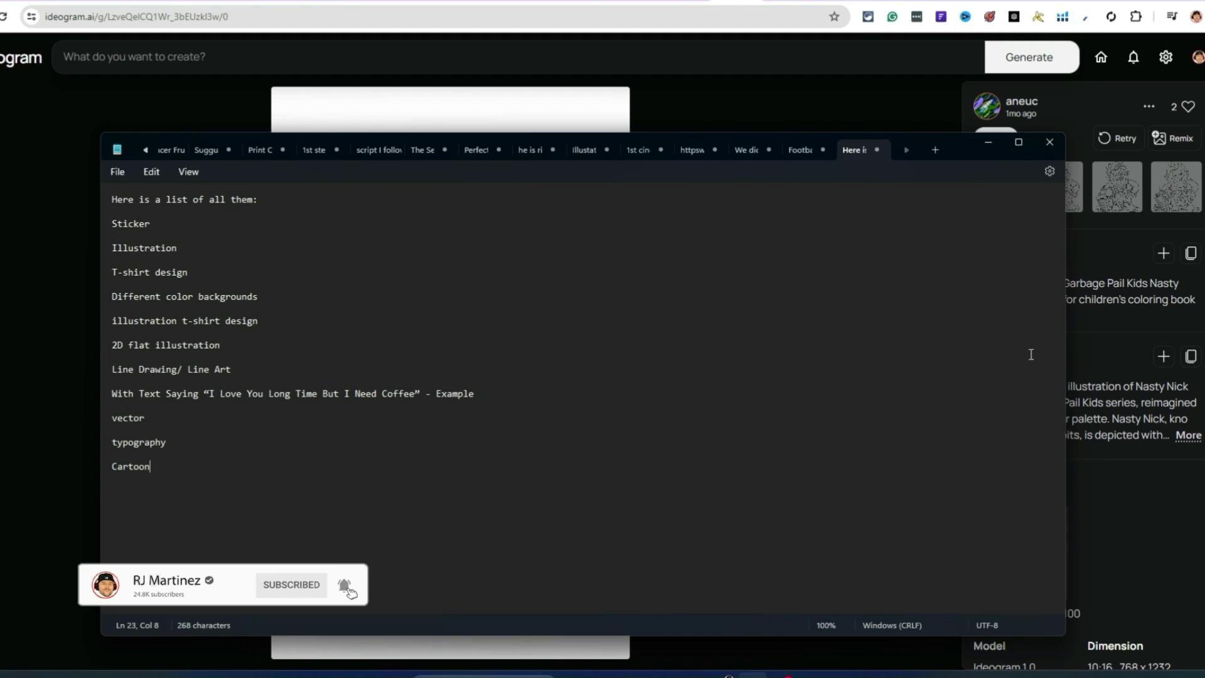
click(246, 365)
text(- C)
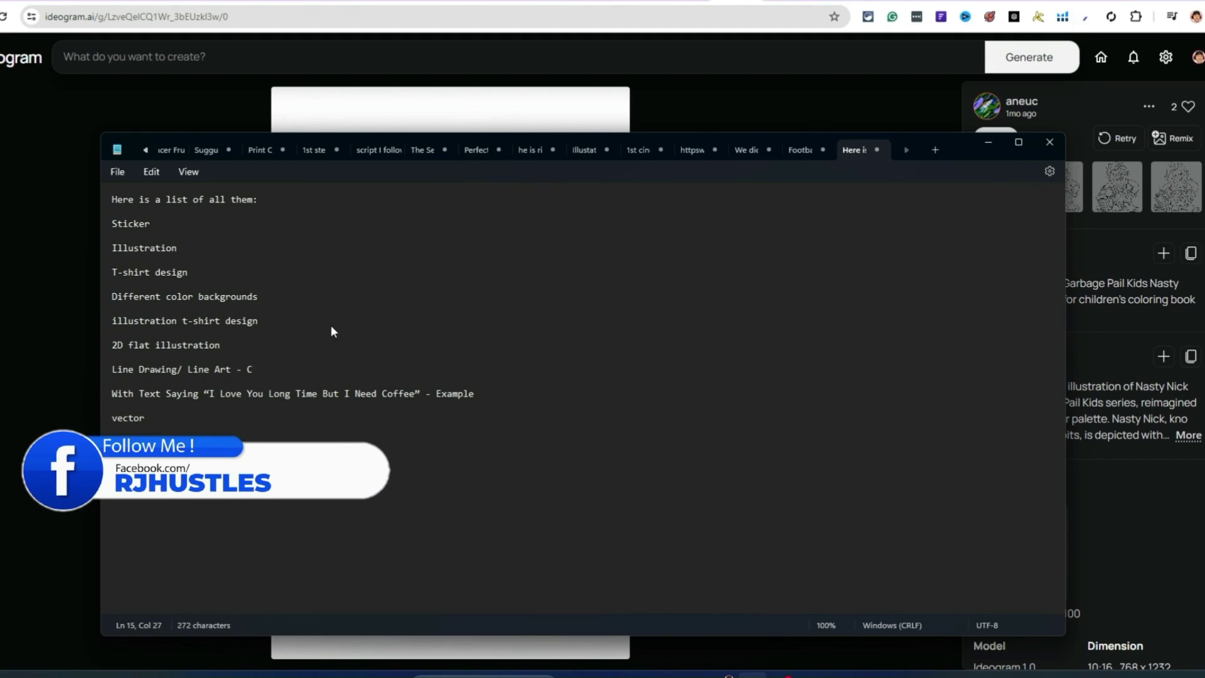
text(oloring Book)
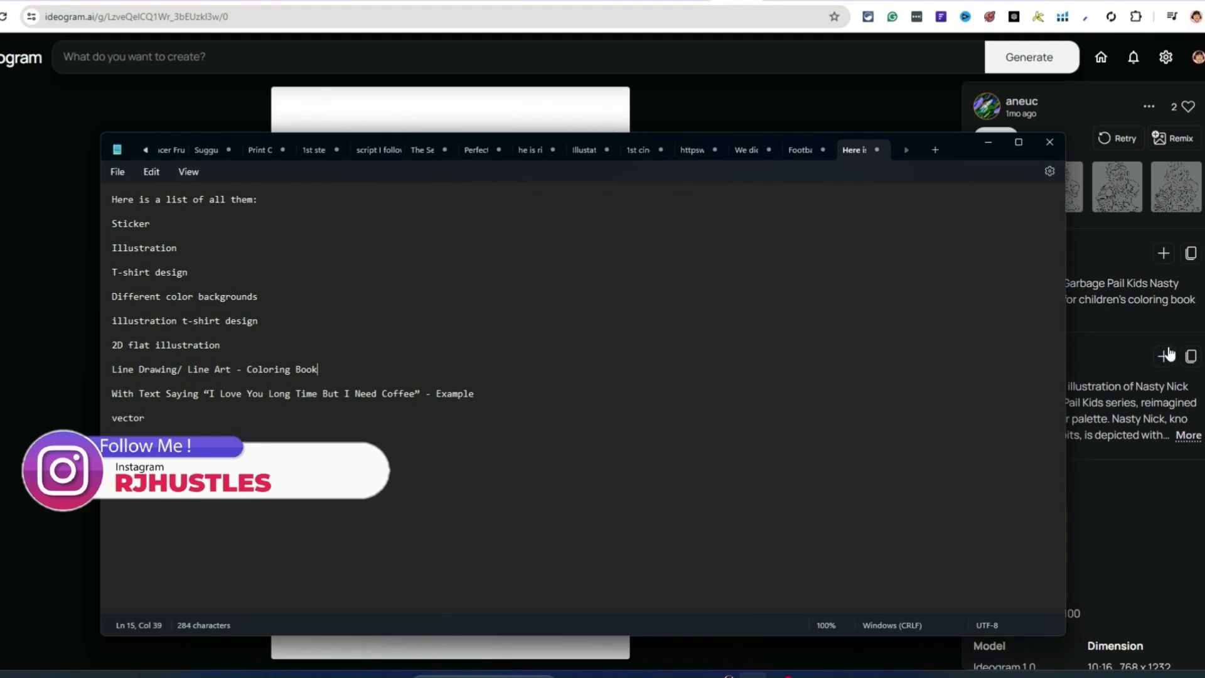
click(1108, 285)
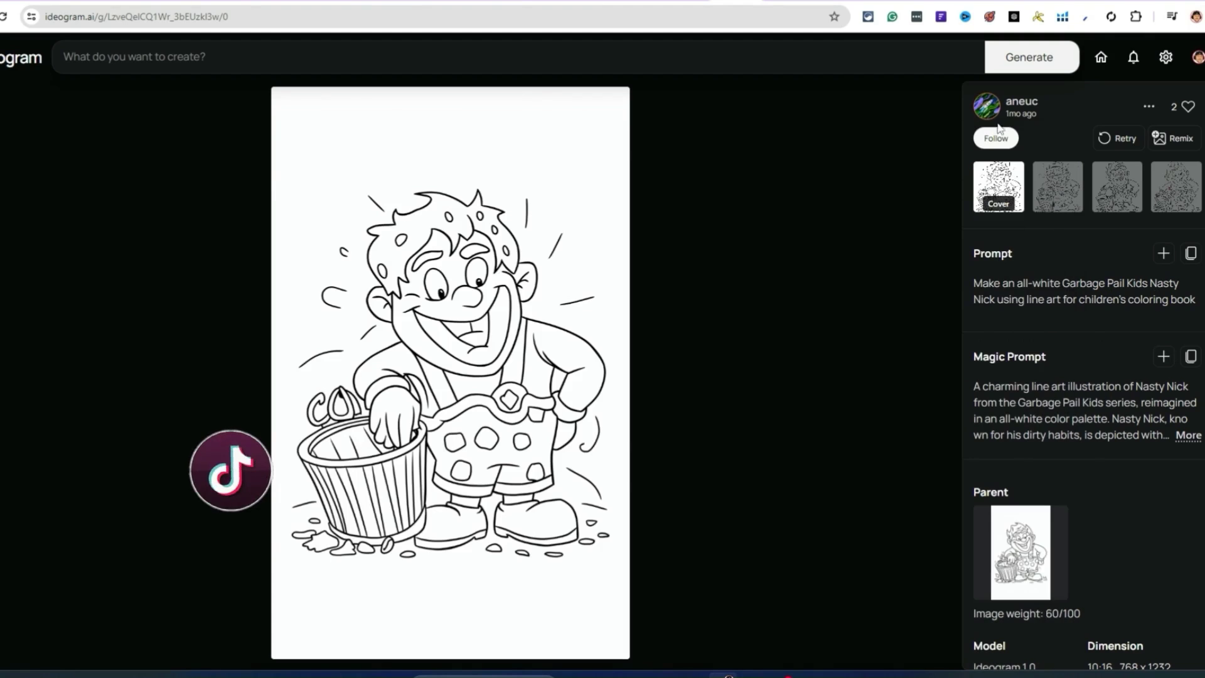
Open the profile of the line drawing's creator and look through their pinned images
right_click(1018, 104)
key(Escape)
click(630, 353)
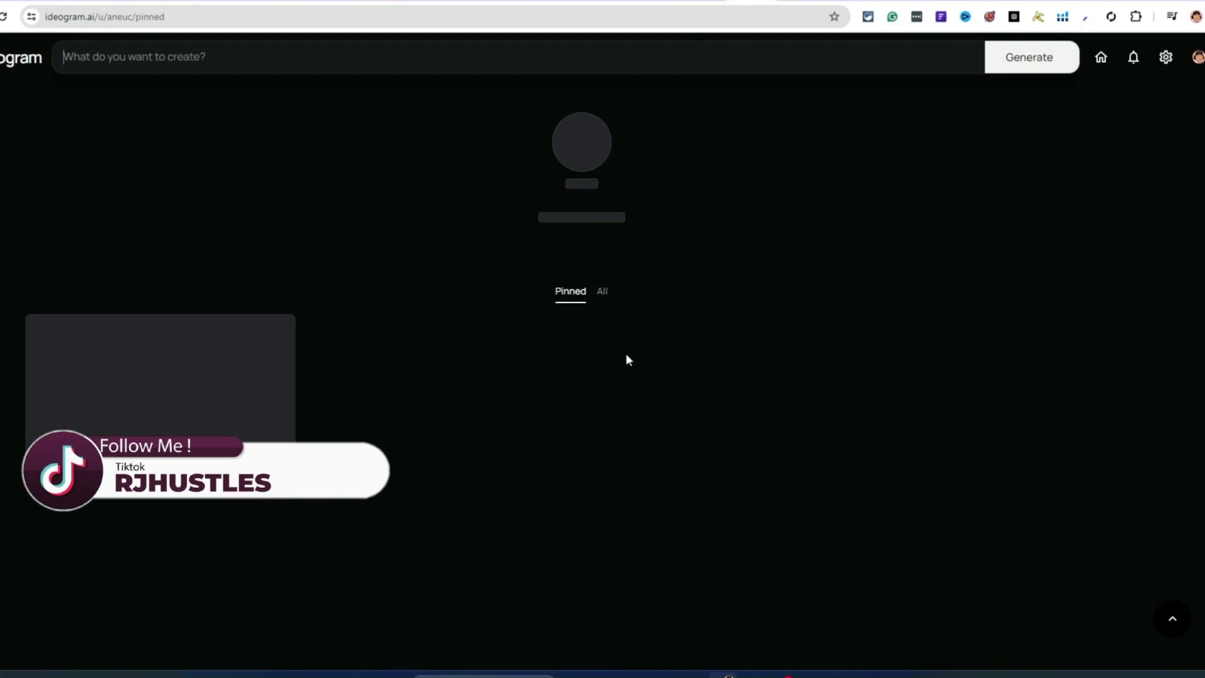
scroll(634, 310, down, 2)
scroll(634, 295, down, 1)
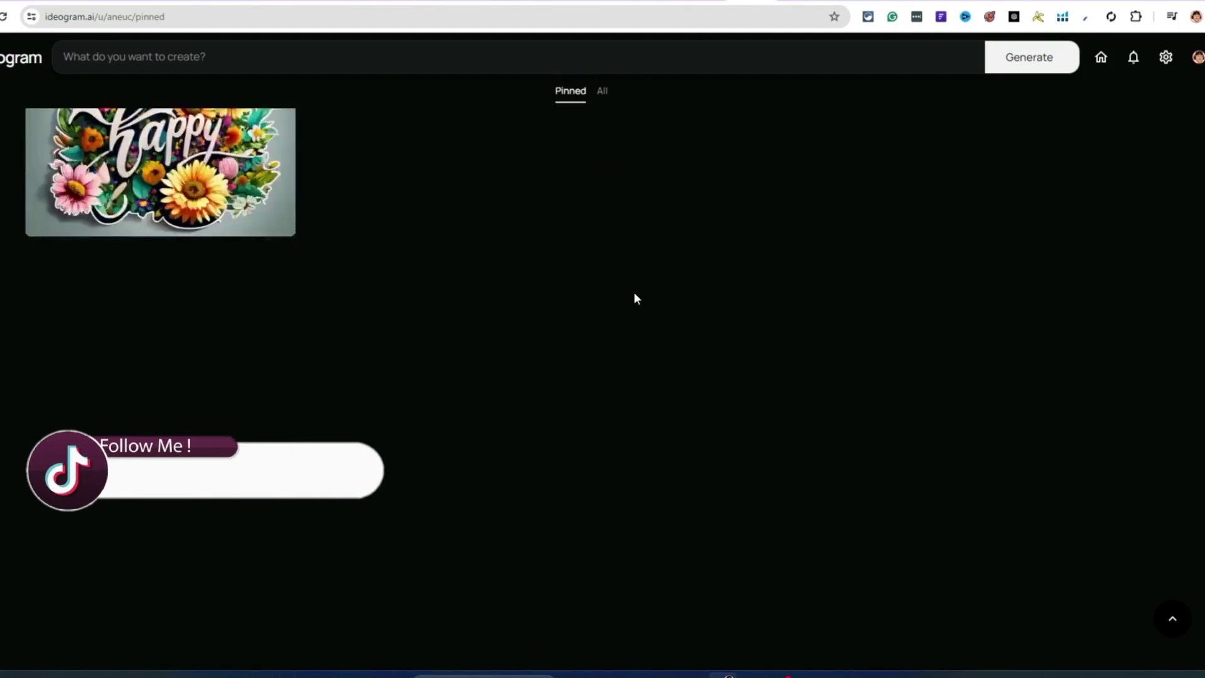
scroll(621, 295, up, 3)
Show all of the creator's generated images and browse through them to the bird coloring-page drawings
click(602, 293)
scroll(494, 430, down, 15)
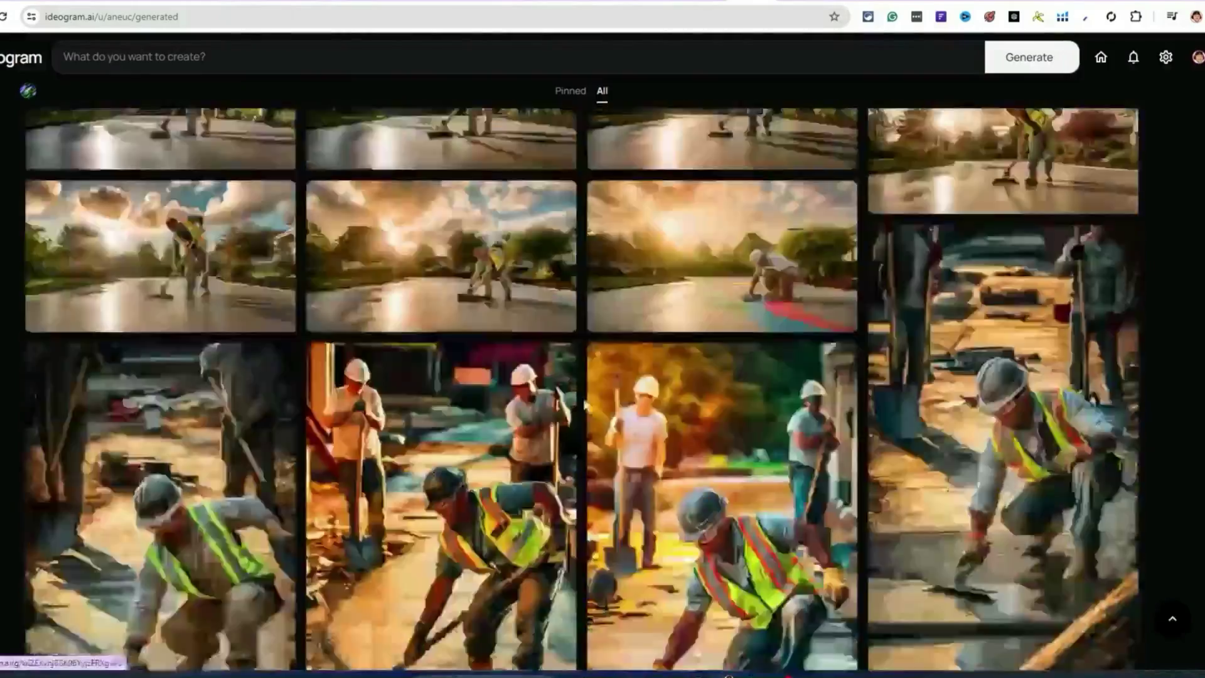
scroll(577, 394, down, 8)
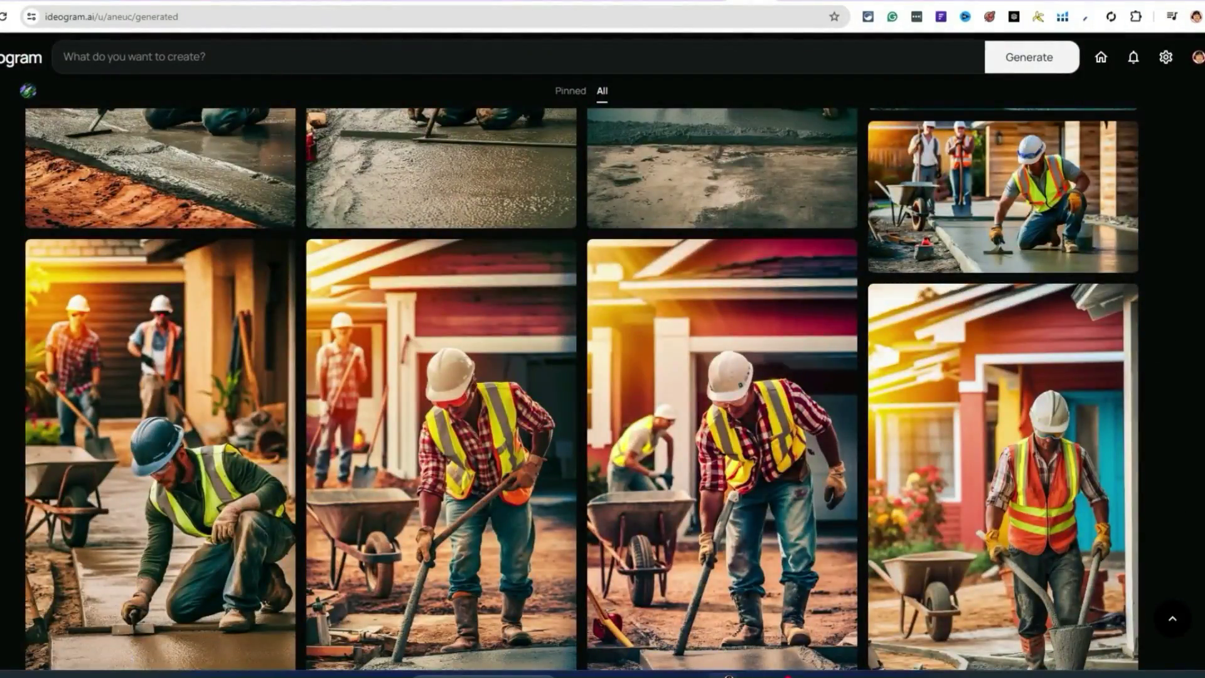
scroll(582, 389, down, 6)
scroll(582, 389, up, 5)
scroll(582, 389, down, 5)
scroll(582, 389, up, 5)
scroll(581, 389, down, 2)
scroll(582, 389, down, 8)
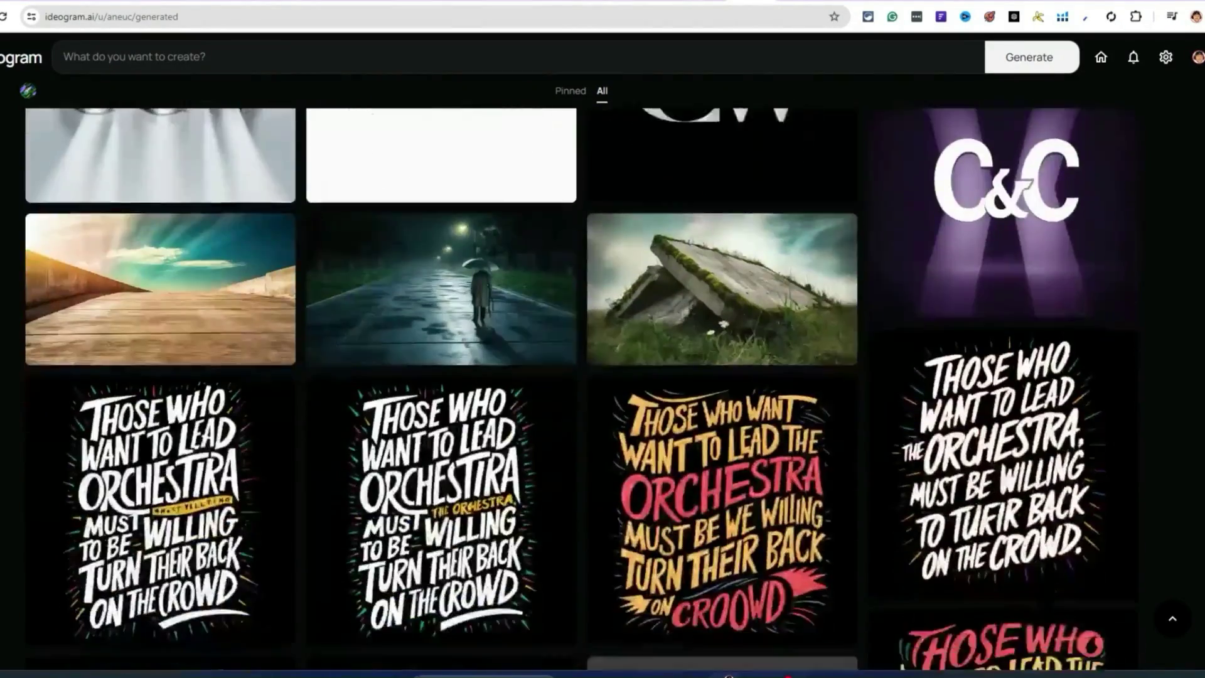
scroll(546, 236, down, 10)
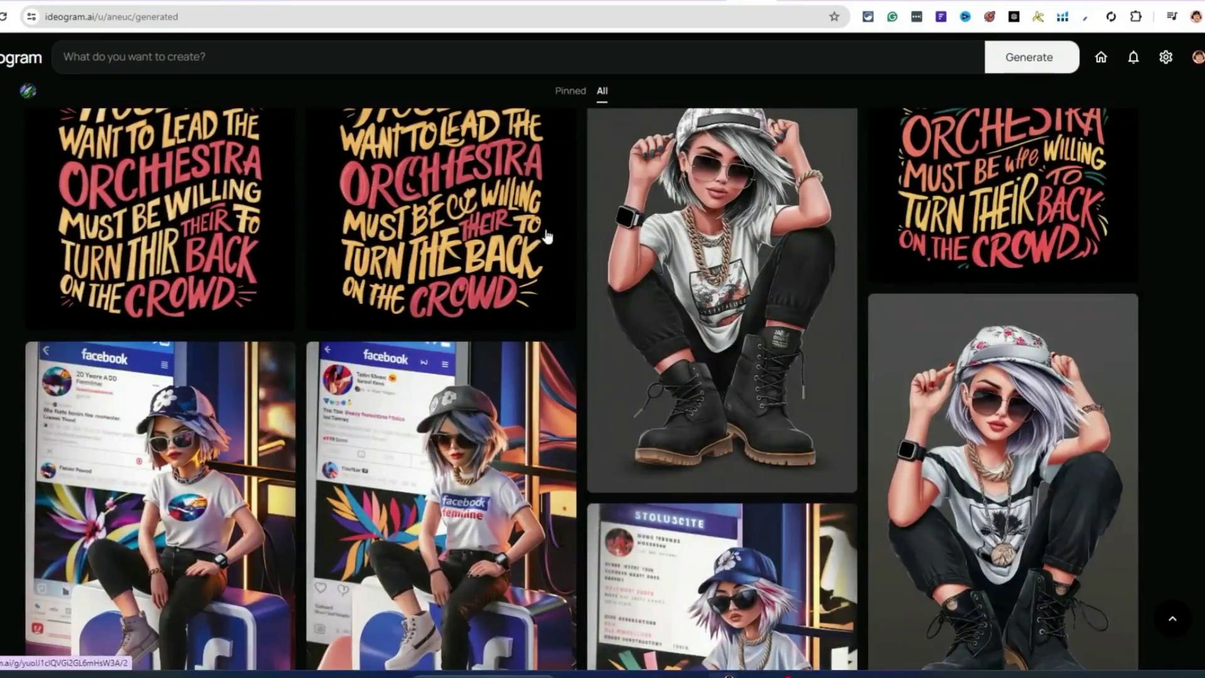
scroll(716, 173, down, 12)
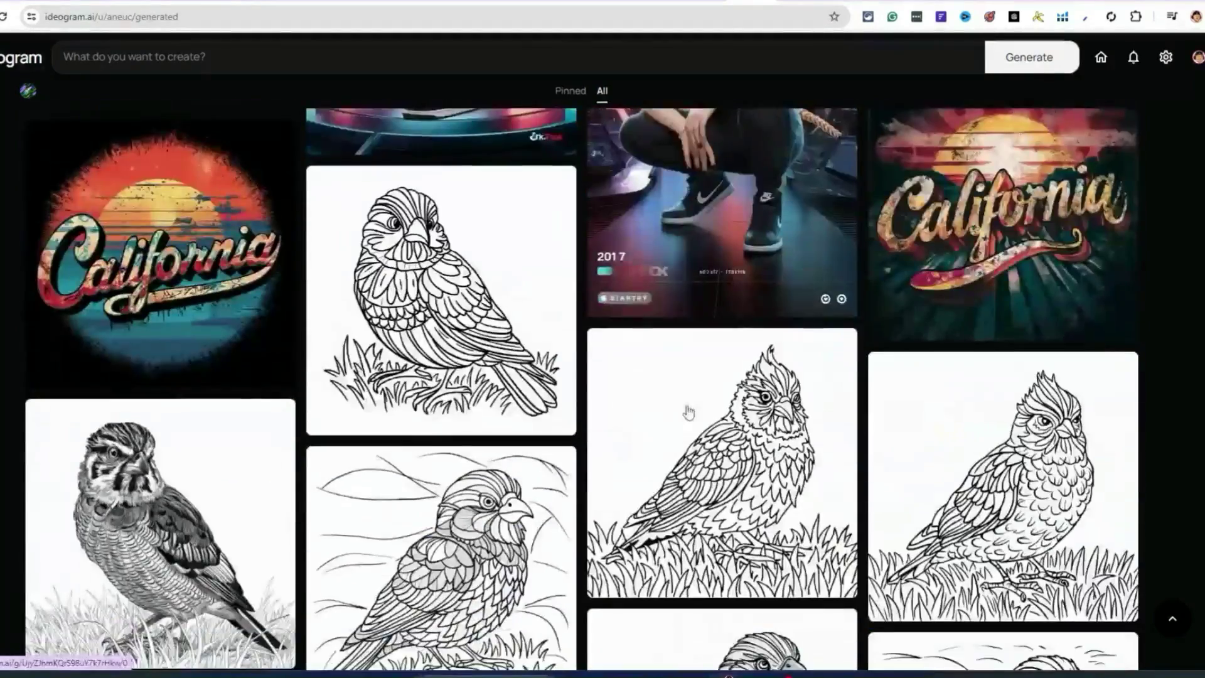
scroll(688, 412, down, 6)
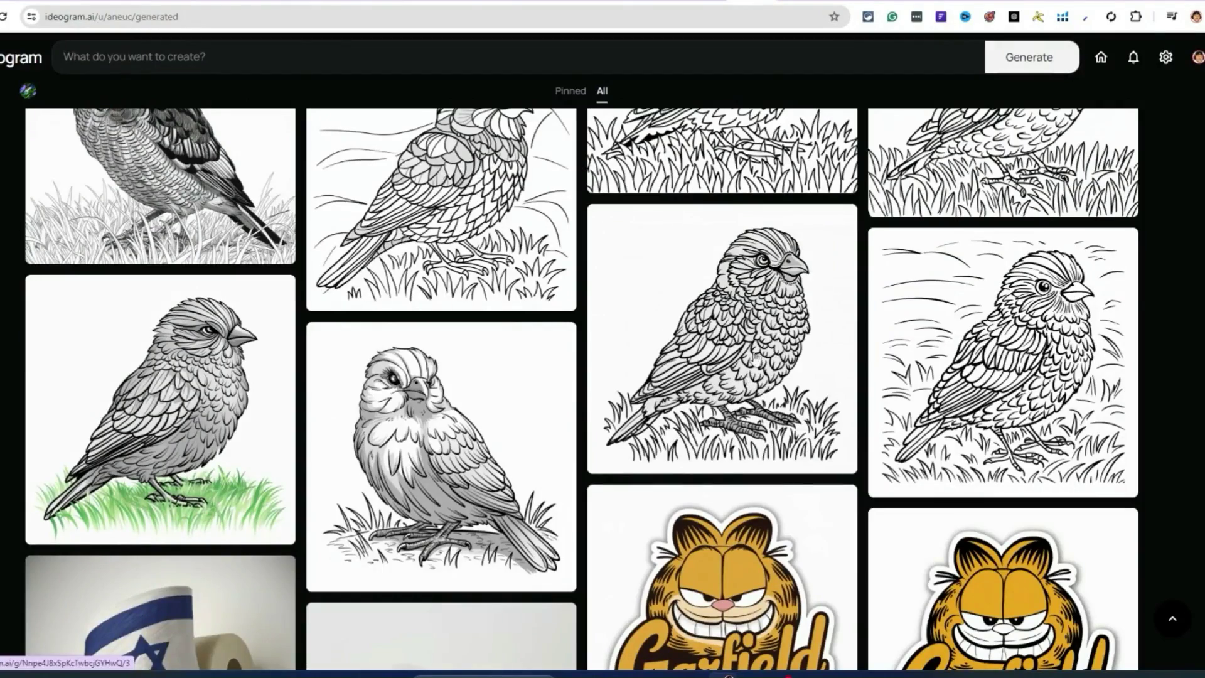
Open the black-and-white bird drawing with wind lines in its background and expand its full Prompt and Magic Prompt
click(1046, 342)
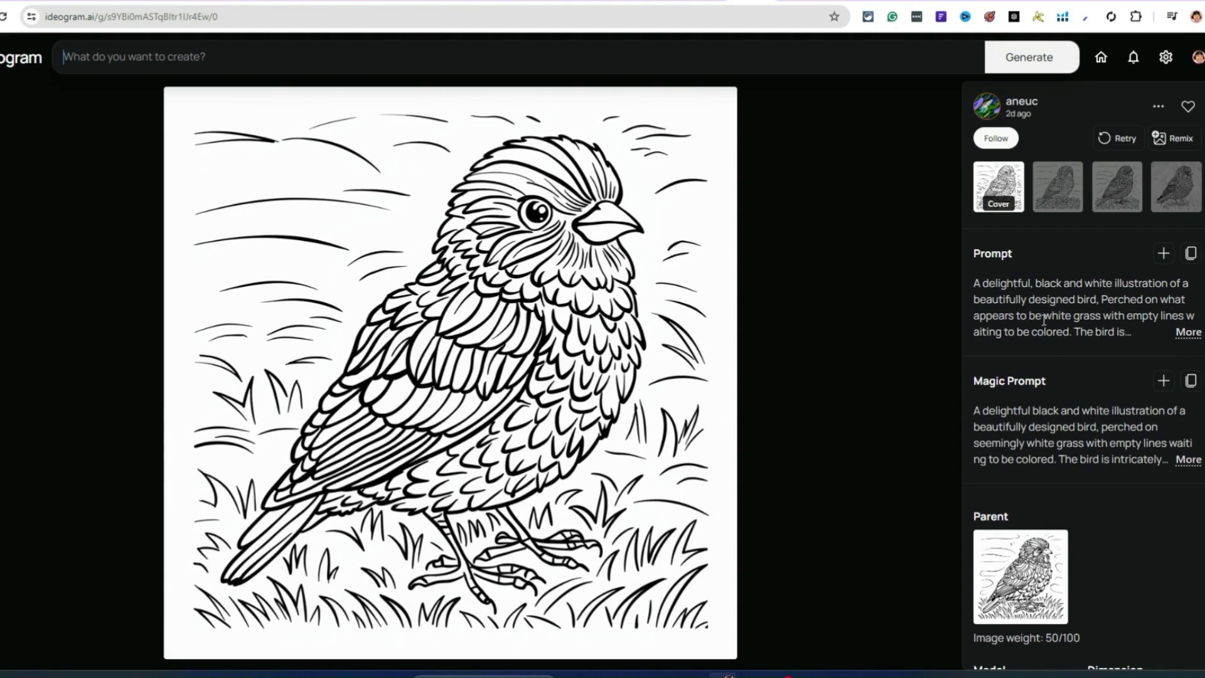
click(1187, 332)
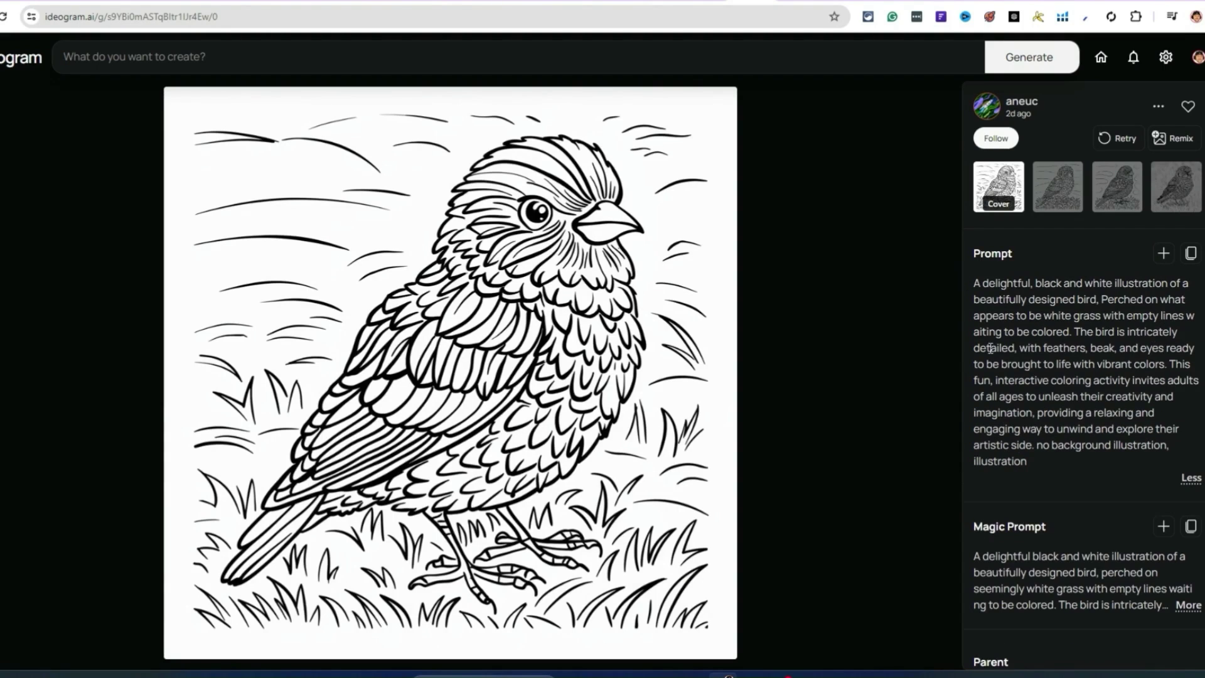
scroll(1123, 354, down, 1)
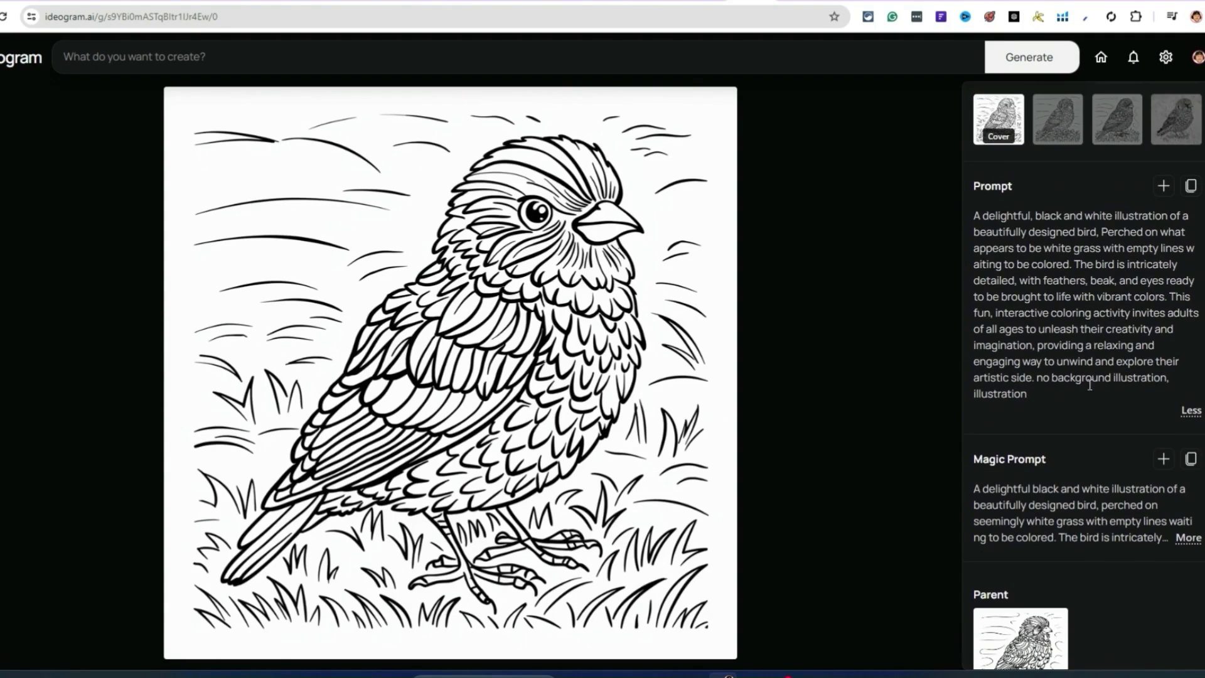
click(1187, 540)
scroll(1133, 511, down, 1)
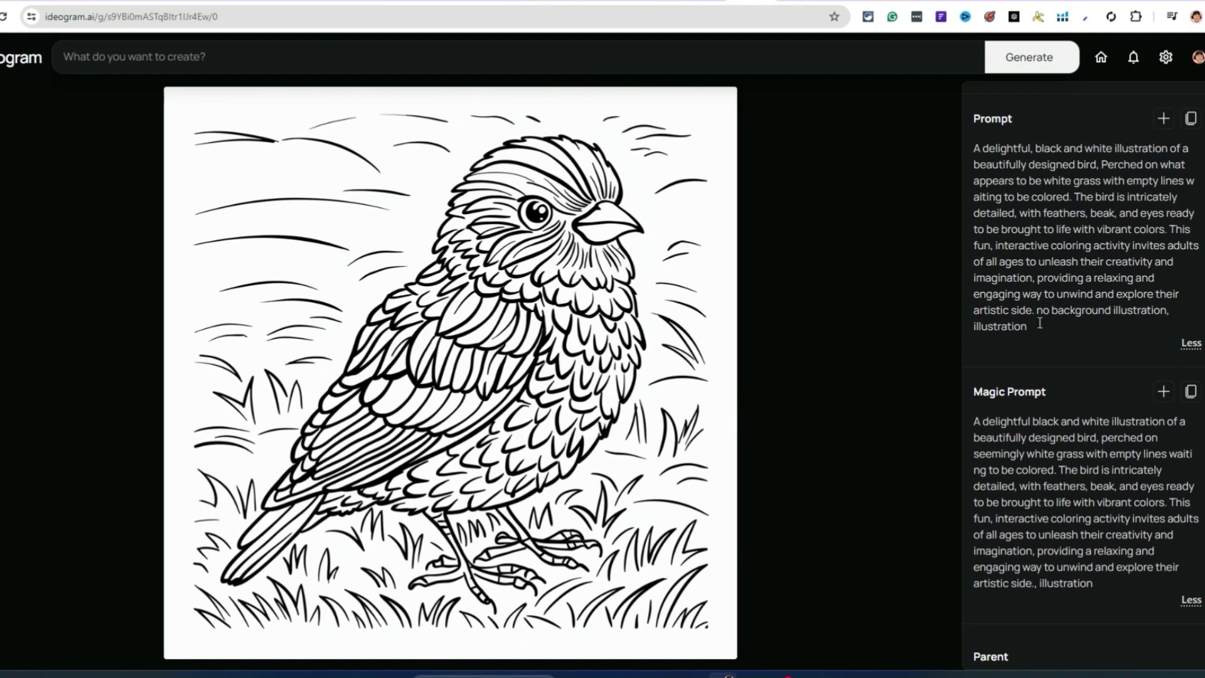
Compare the bird drawing's original Prompt with its Magic Prompt by highlighting each text
triple_click(992, 395)
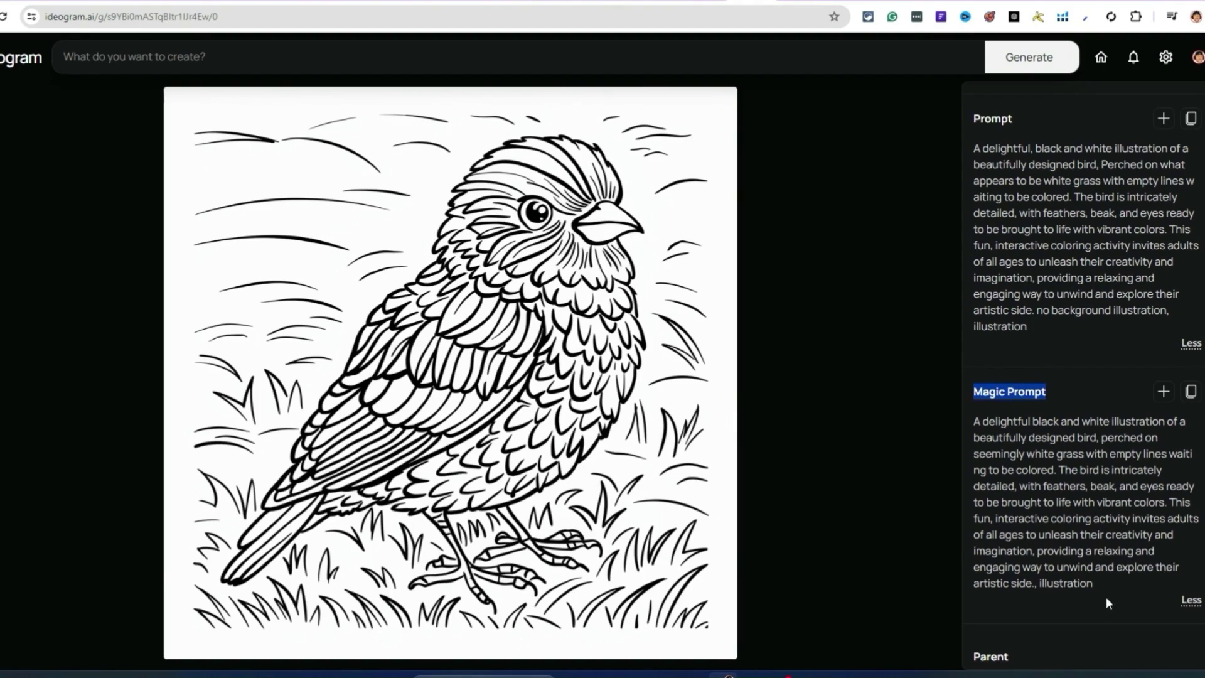
drag(1035, 332, 984, 155)
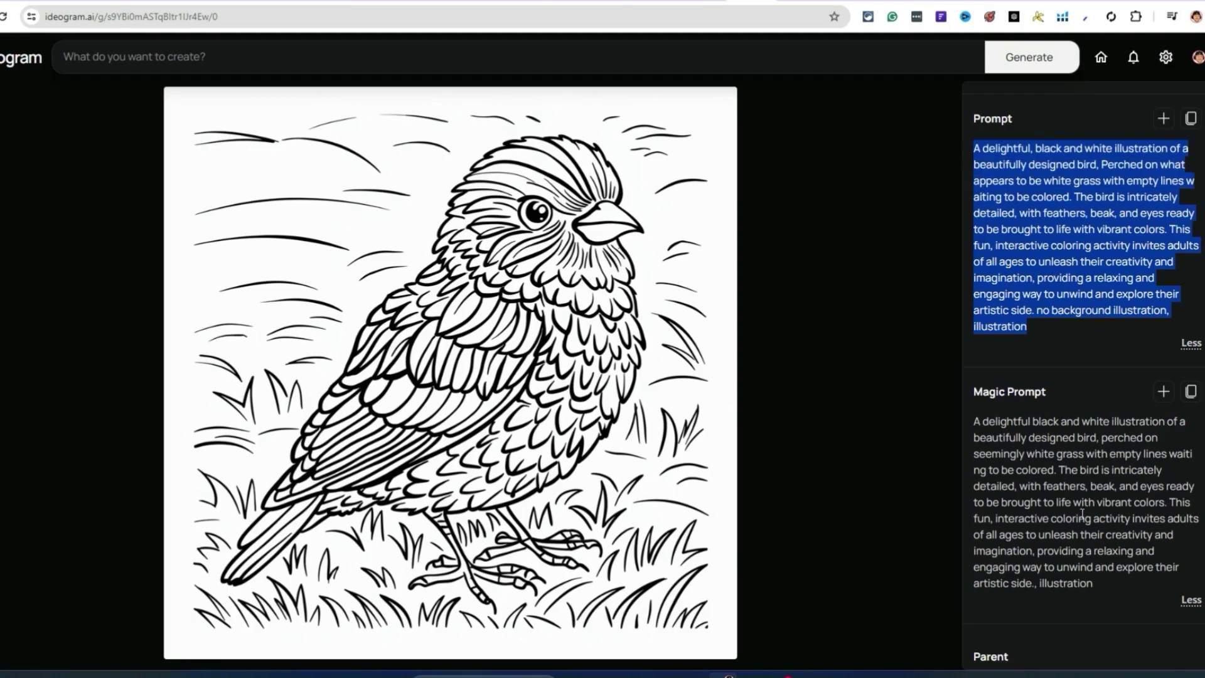
drag(1092, 583, 49, 119)
Go back to the creator's generated images and browse the designs below the birds, including the Garfield stickers
key(alt+Left)
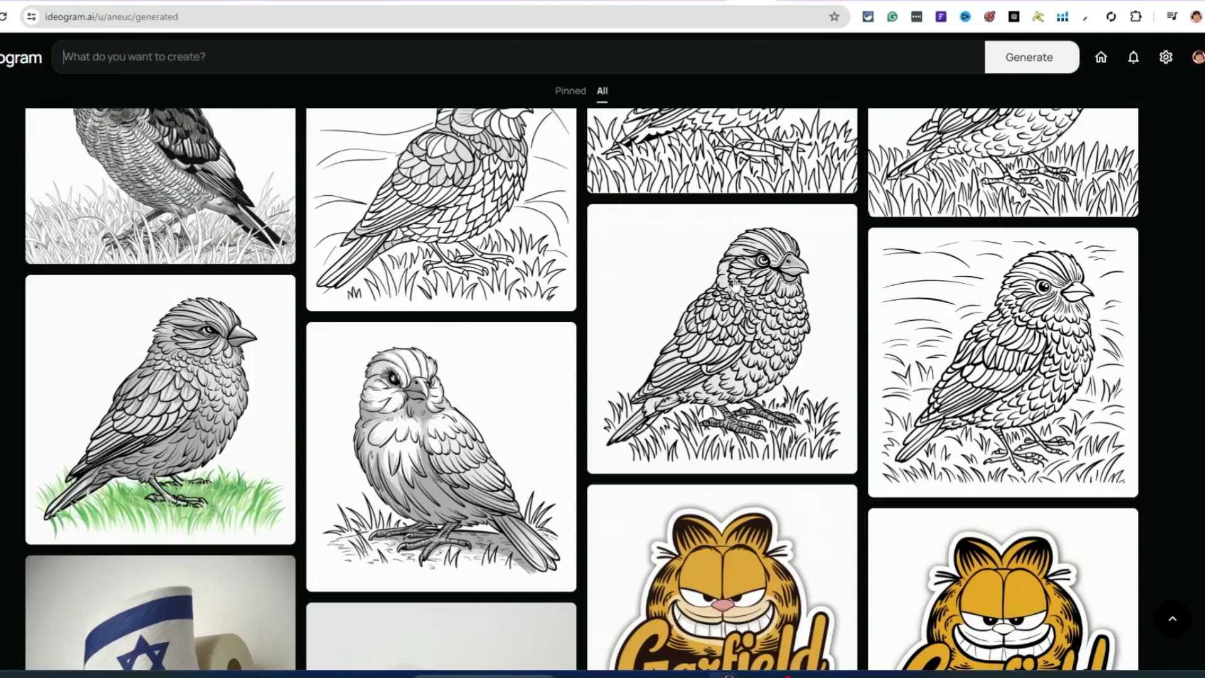
scroll(782, 326, down, 5)
scroll(649, 352, down, 7)
scroll(649, 351, up, 8)
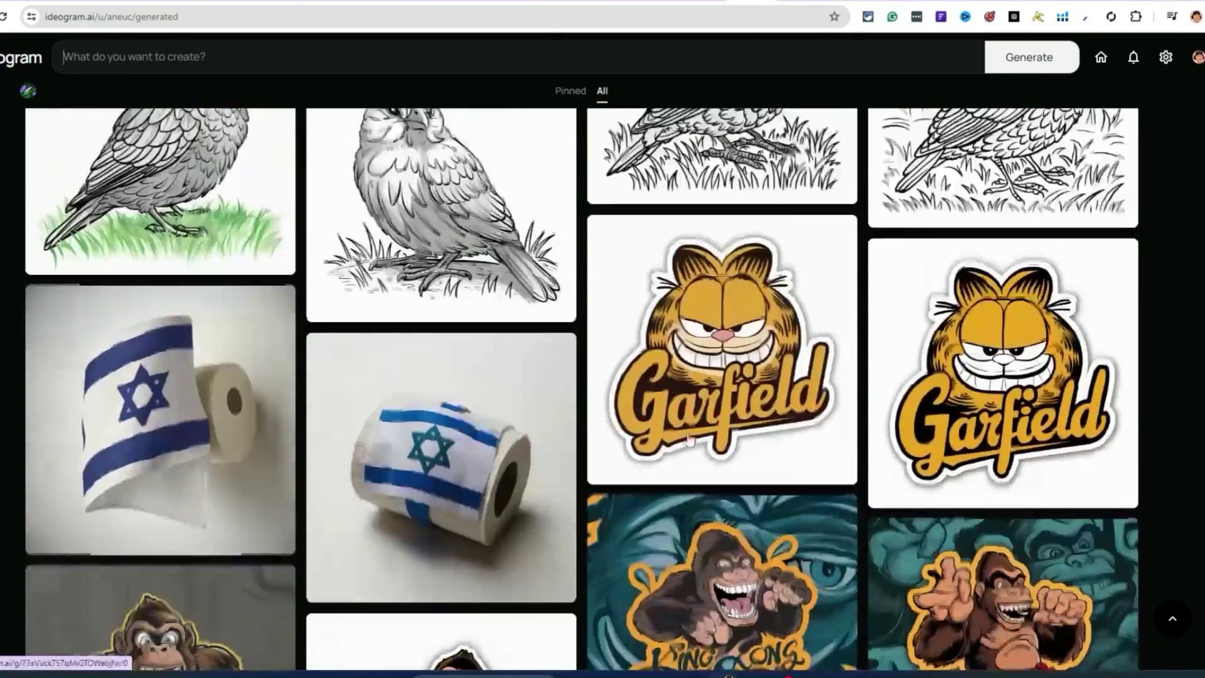
Browse the creator's generated images through the King Kong stickers, "Hey You, Pull My Finger" designs and bird coloring pages
scroll(681, 461, down, 3)
scroll(681, 461, down, 10)
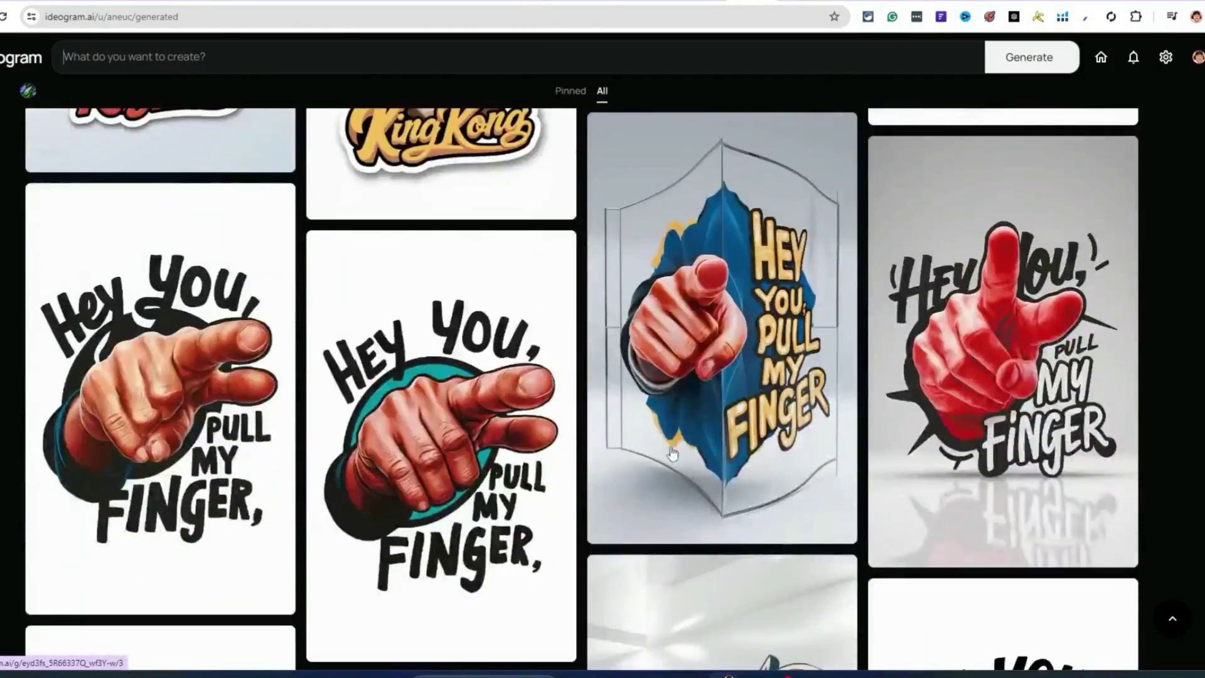
scroll(669, 445, down, 12)
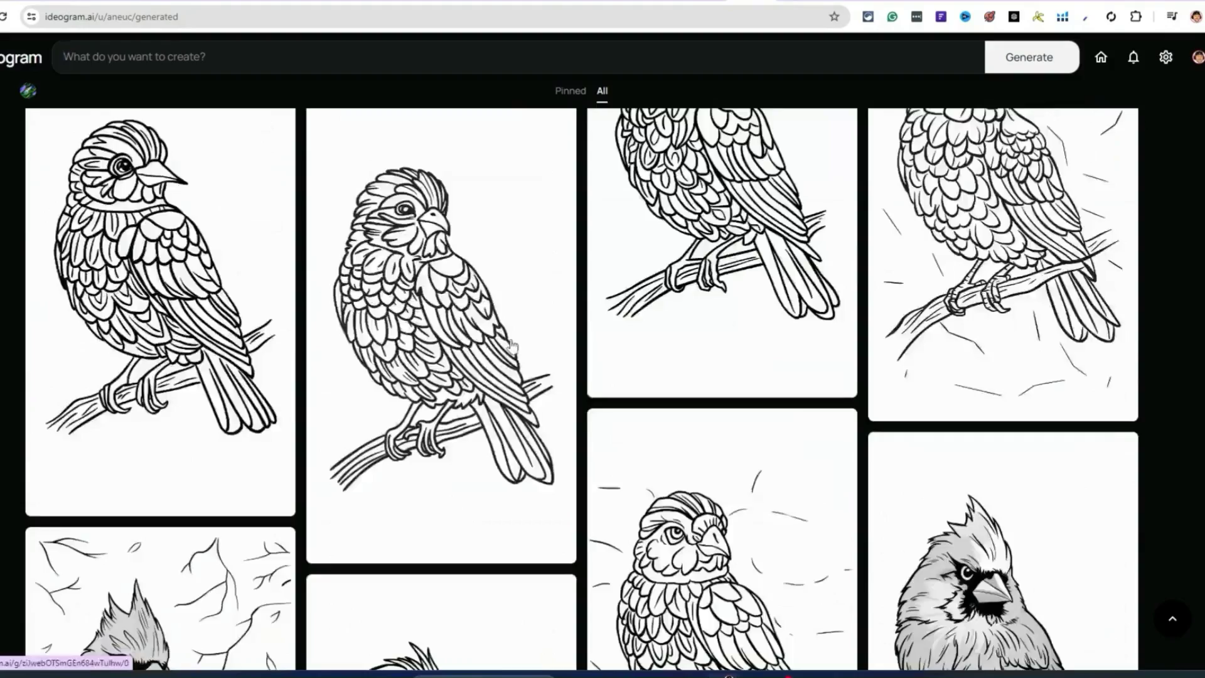
scroll(542, 385, down, 3)
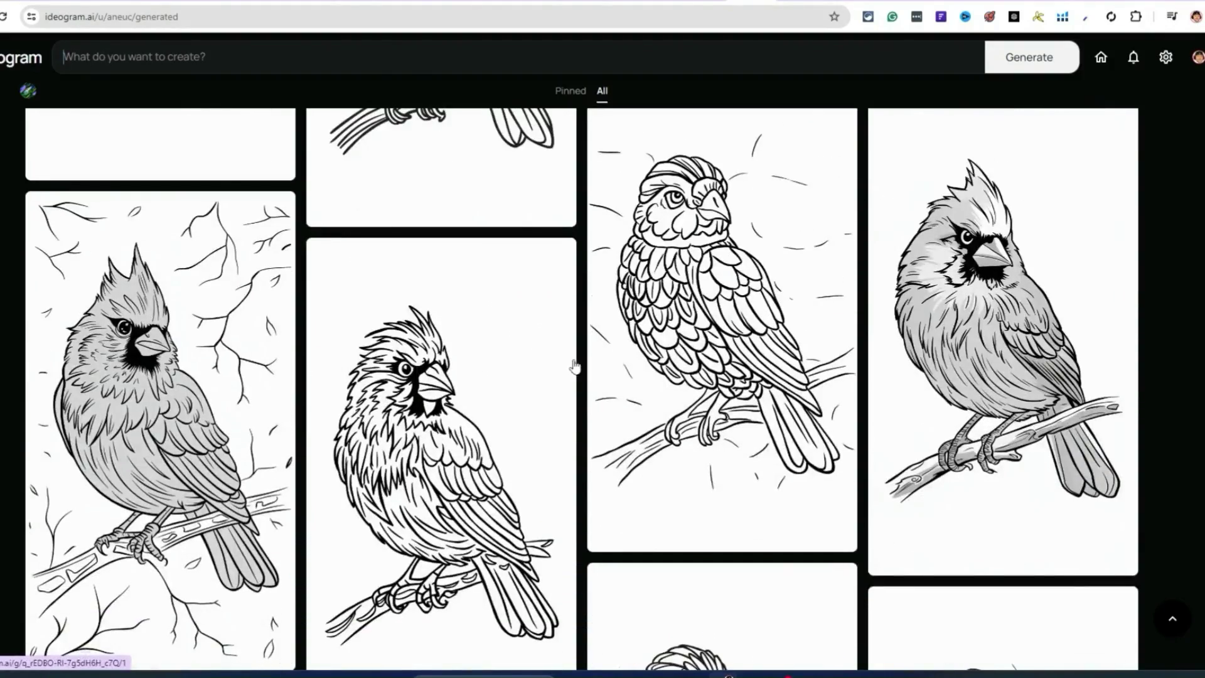
scroll(575, 366, up, 18)
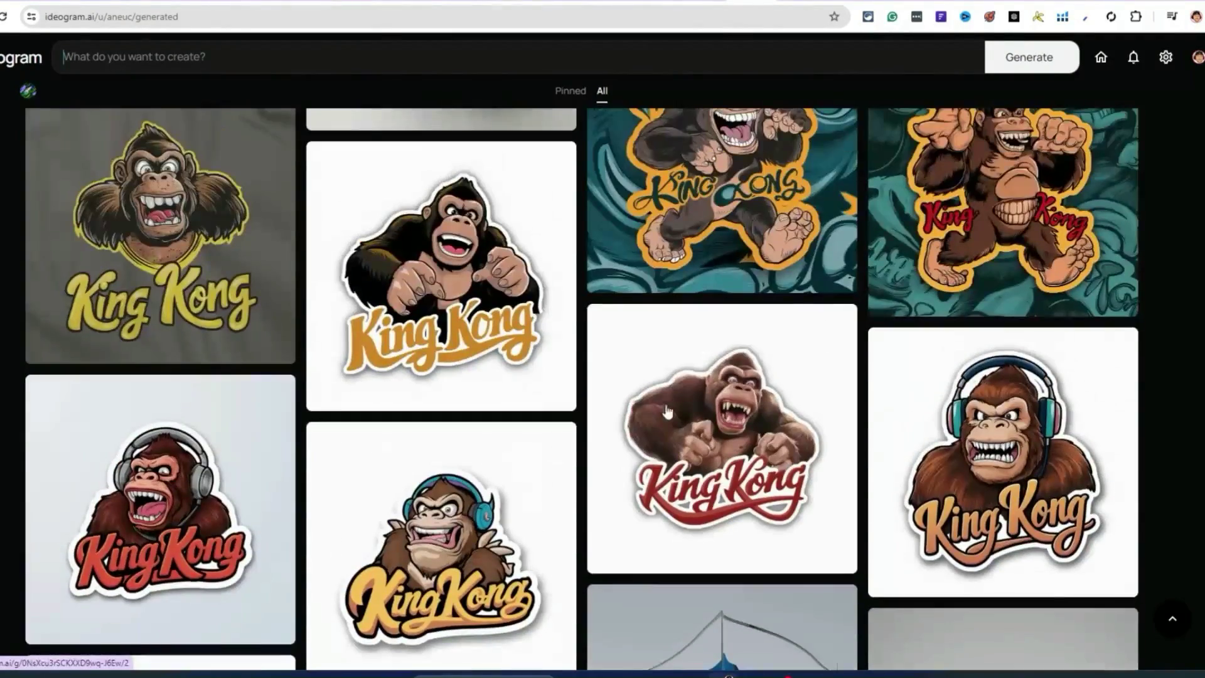
scroll(667, 411, up, 9)
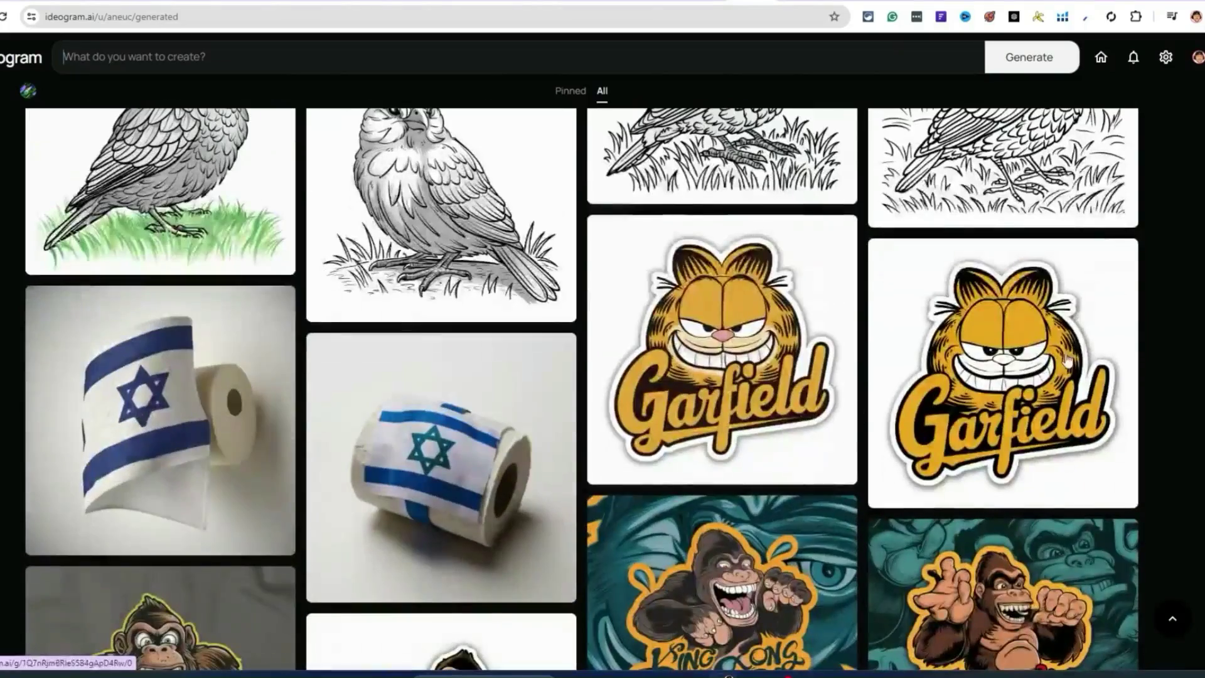
scroll(731, 636, down, 5)
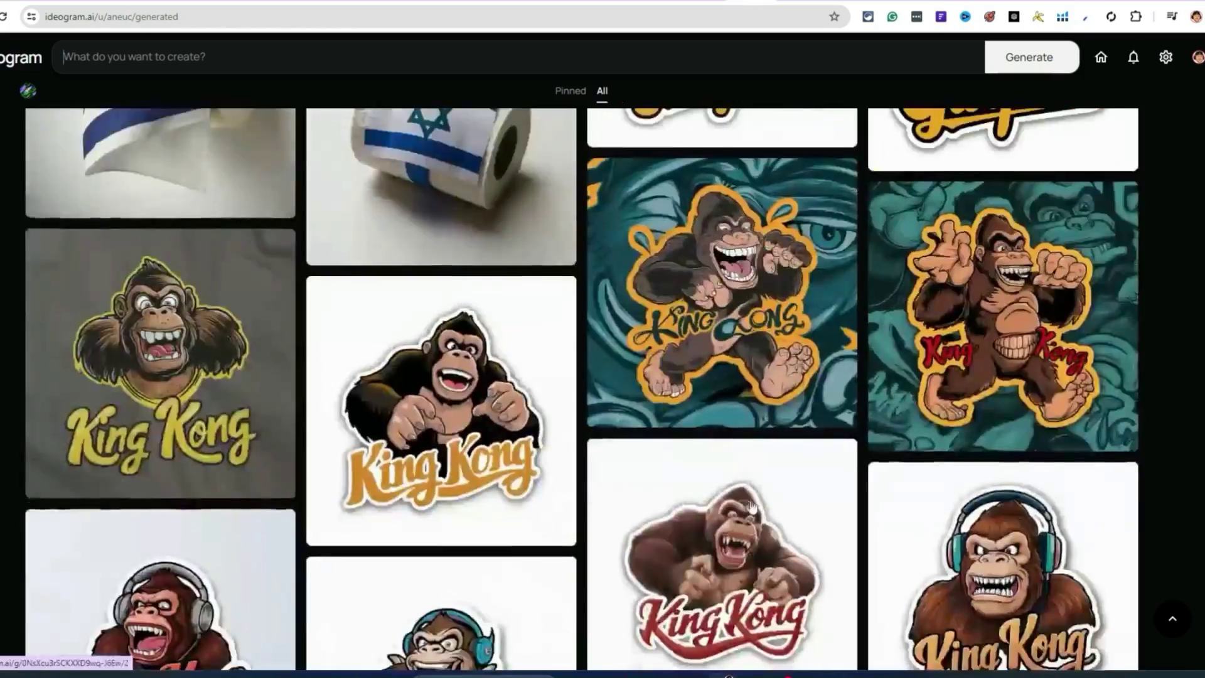
scroll(751, 507, down, 10)
scroll(516, 256, down, 10)
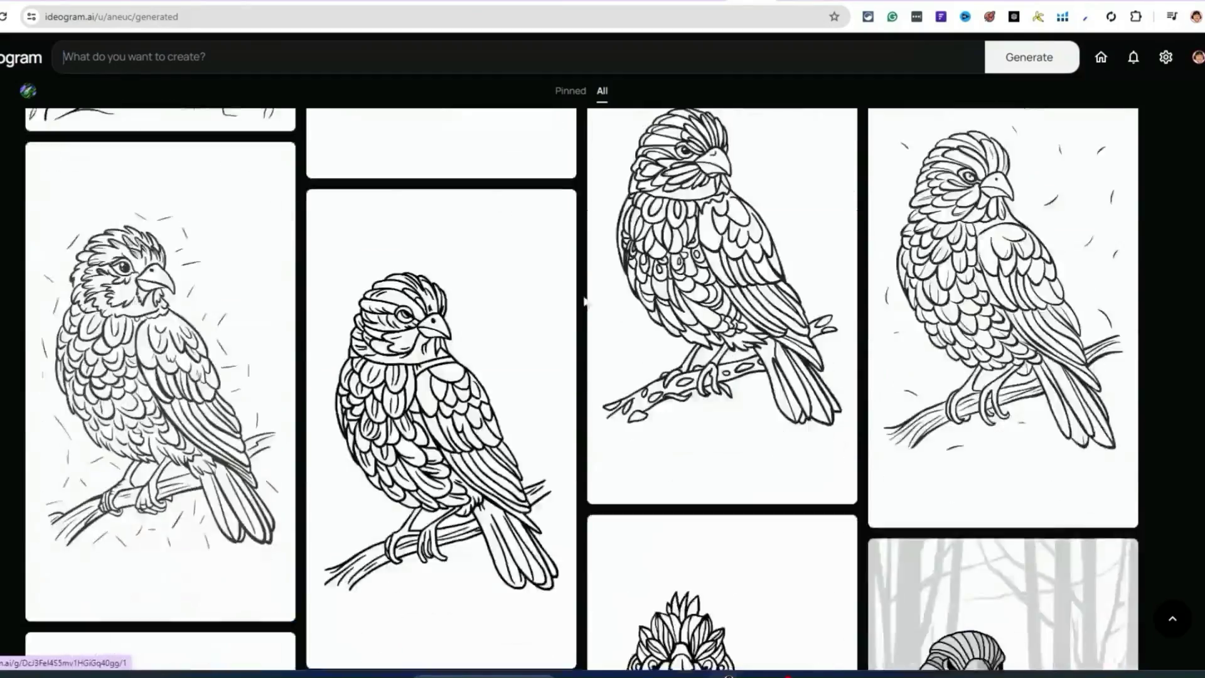
Open the voice-artist logo showing a velociraptor with headphones and a microphone, and expand its full Prompt
scroll(584, 301, down, 5)
click(449, 502)
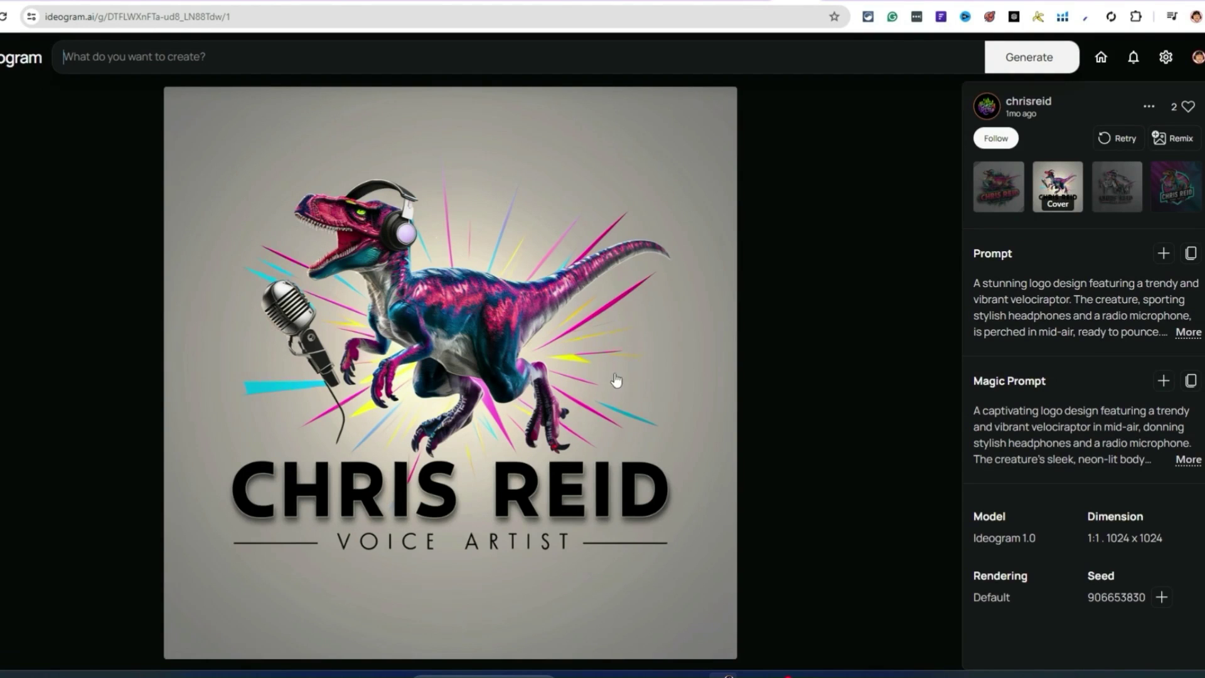
click(1188, 333)
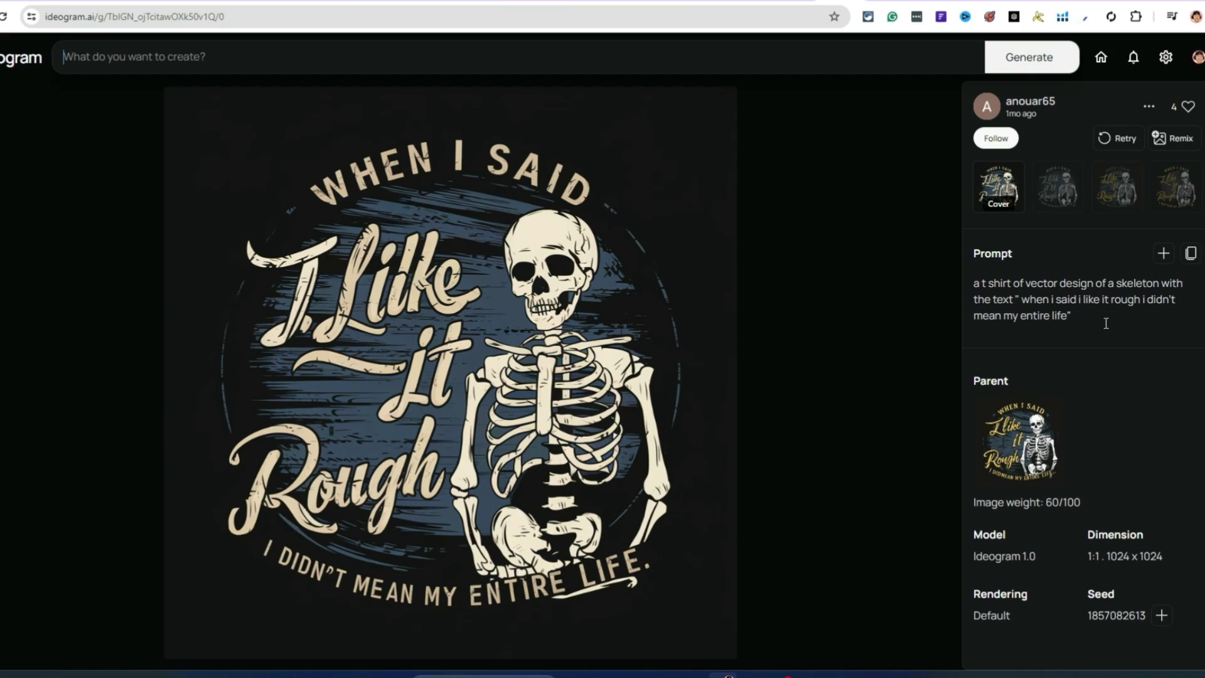
Highlight the prompt of the "I Like It Rough" skeleton T-shirt design and view its second and fourth variations
drag(1081, 321, 978, 288)
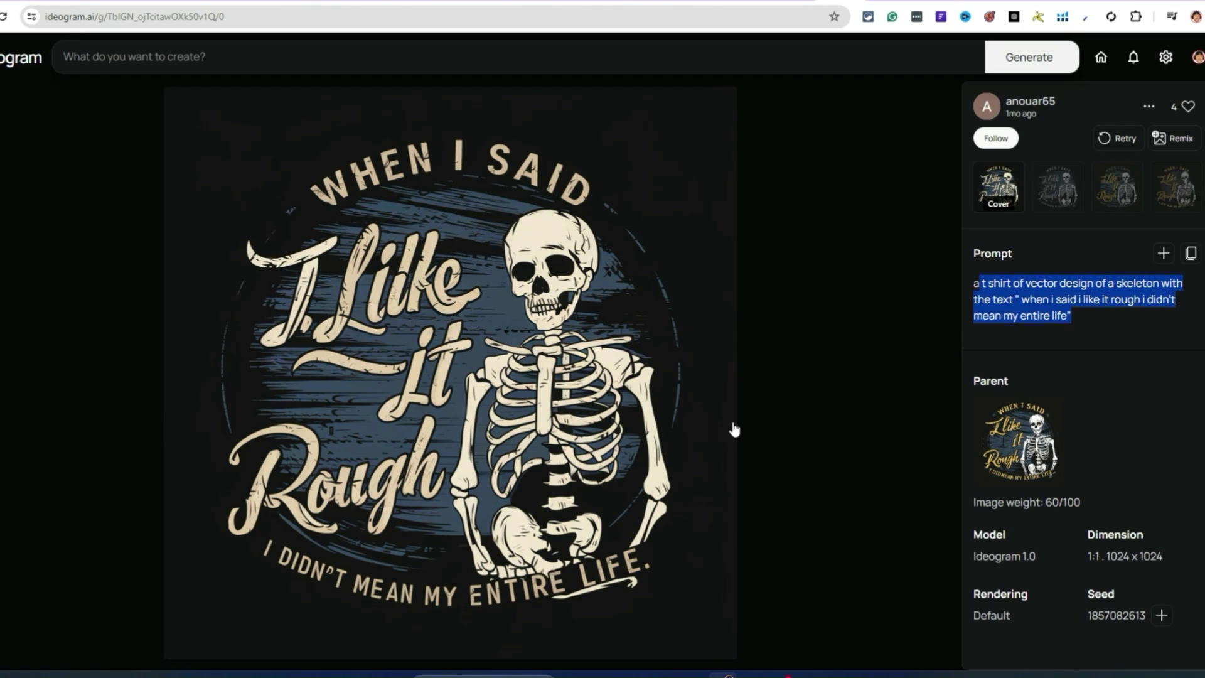
click(1065, 199)
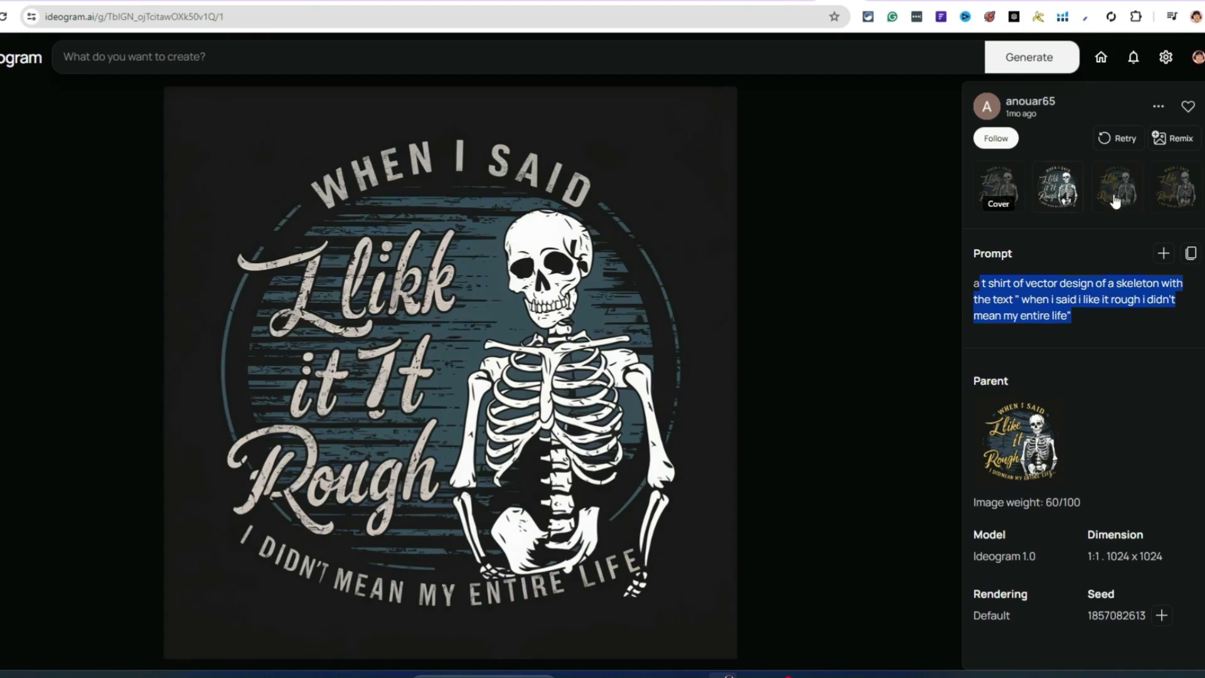
click(1175, 188)
Open the skeleton design creator's profile and browse the camping, cellist, lost-a-leg and ostrich designs
right_click(1031, 107)
key(Escape)
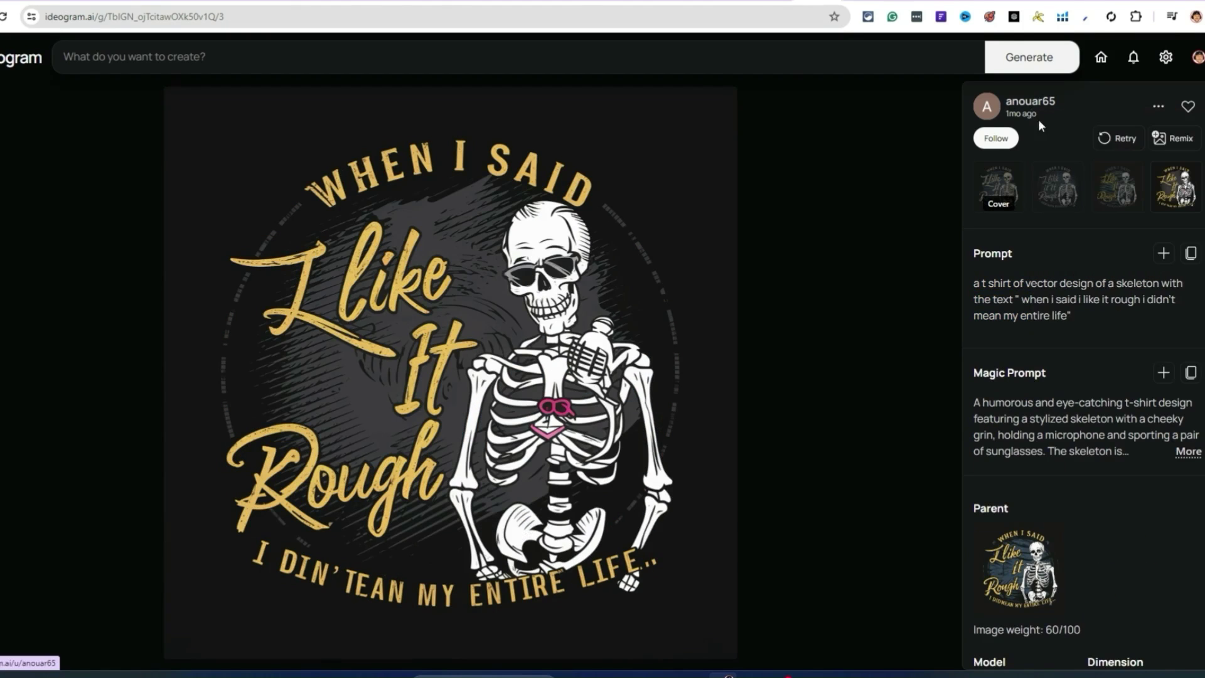
click(1038, 124)
scroll(986, 306, down, 1)
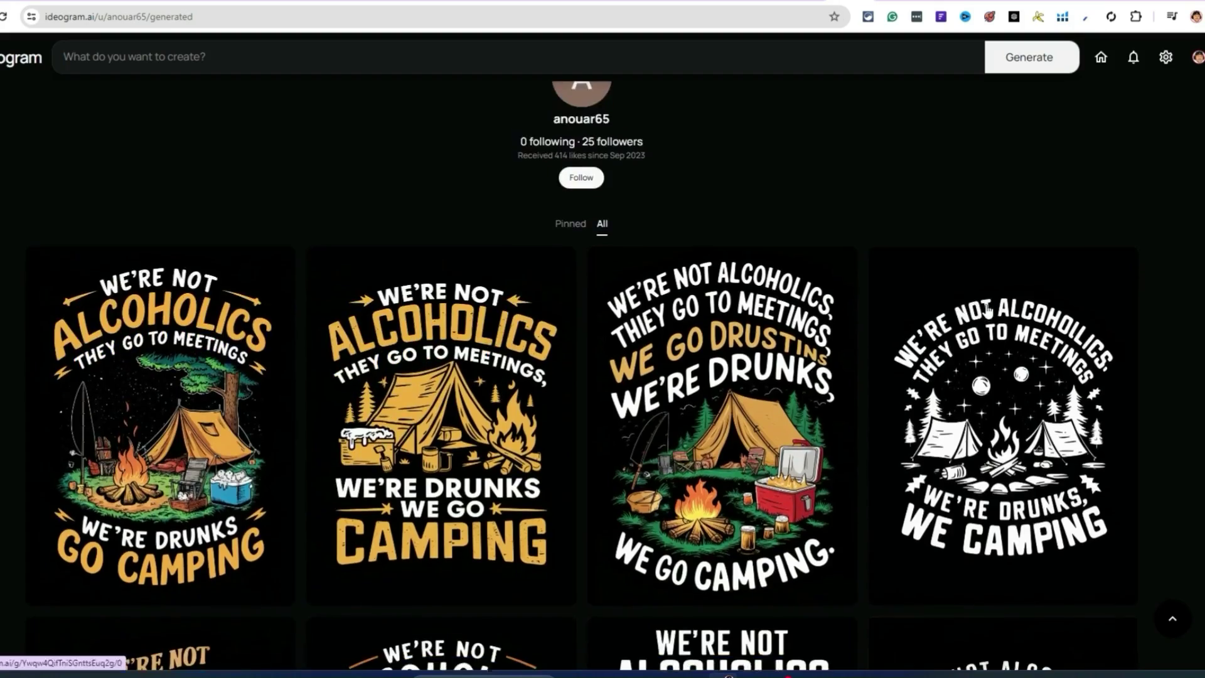
scroll(987, 308, down, 9)
scroll(985, 300, down, 6)
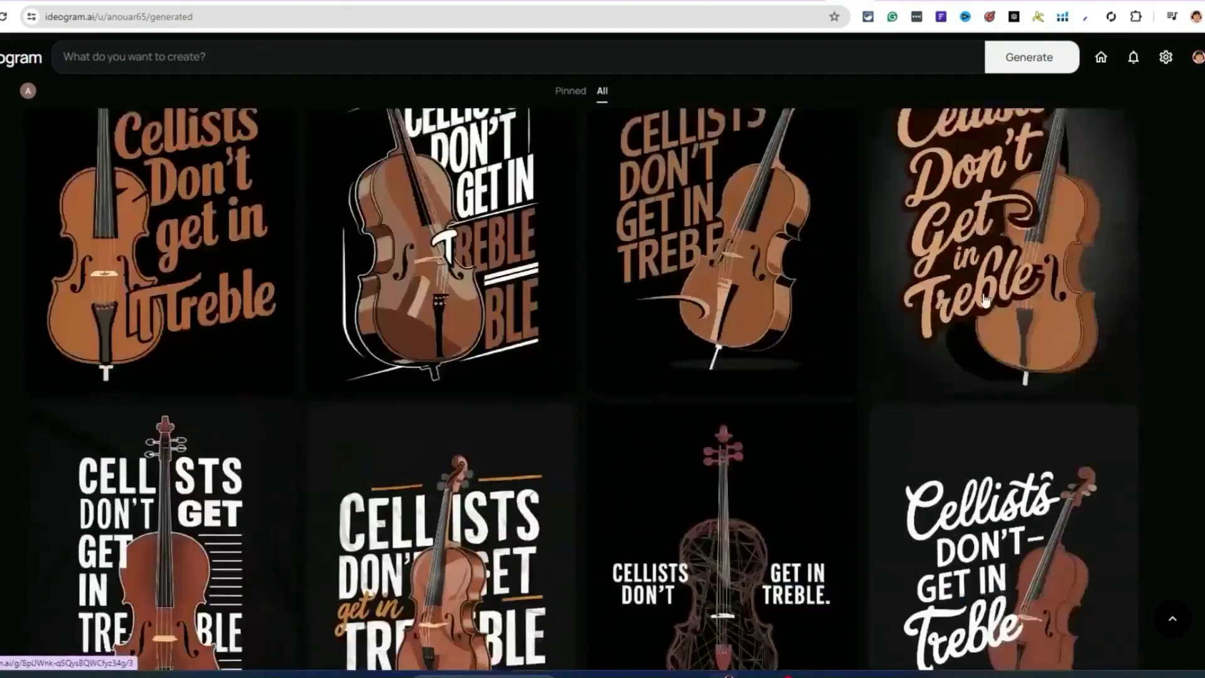
scroll(984, 300, down, 10)
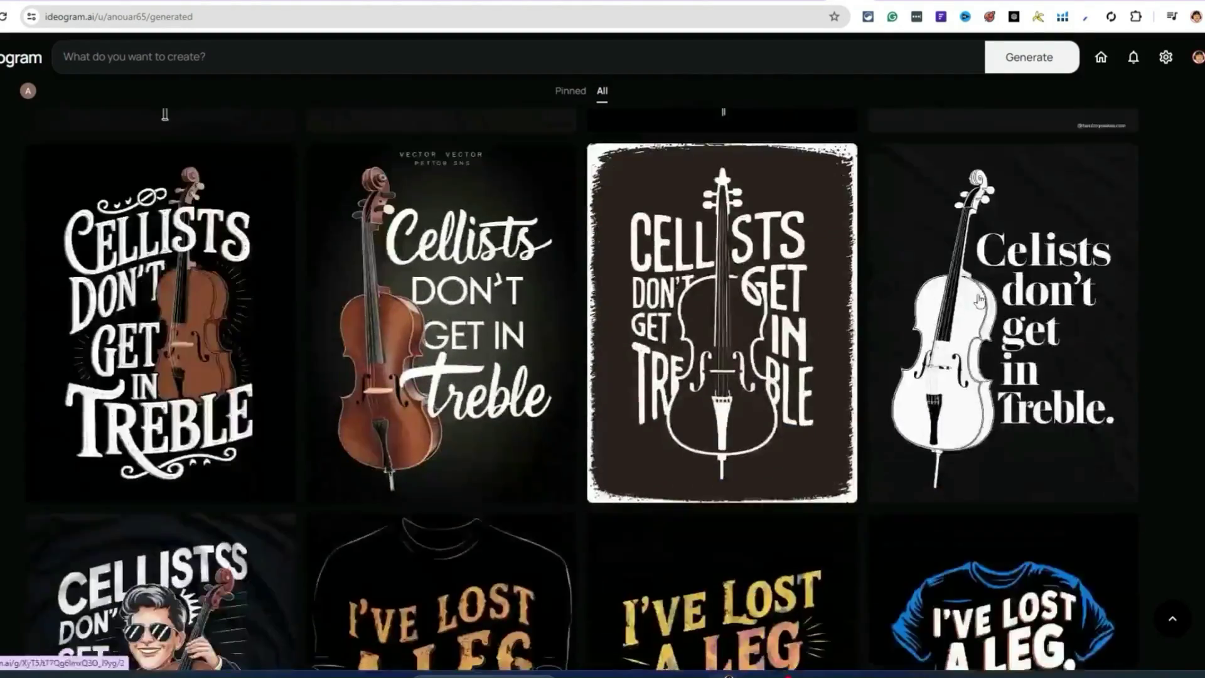
scroll(979, 300, down, 16)
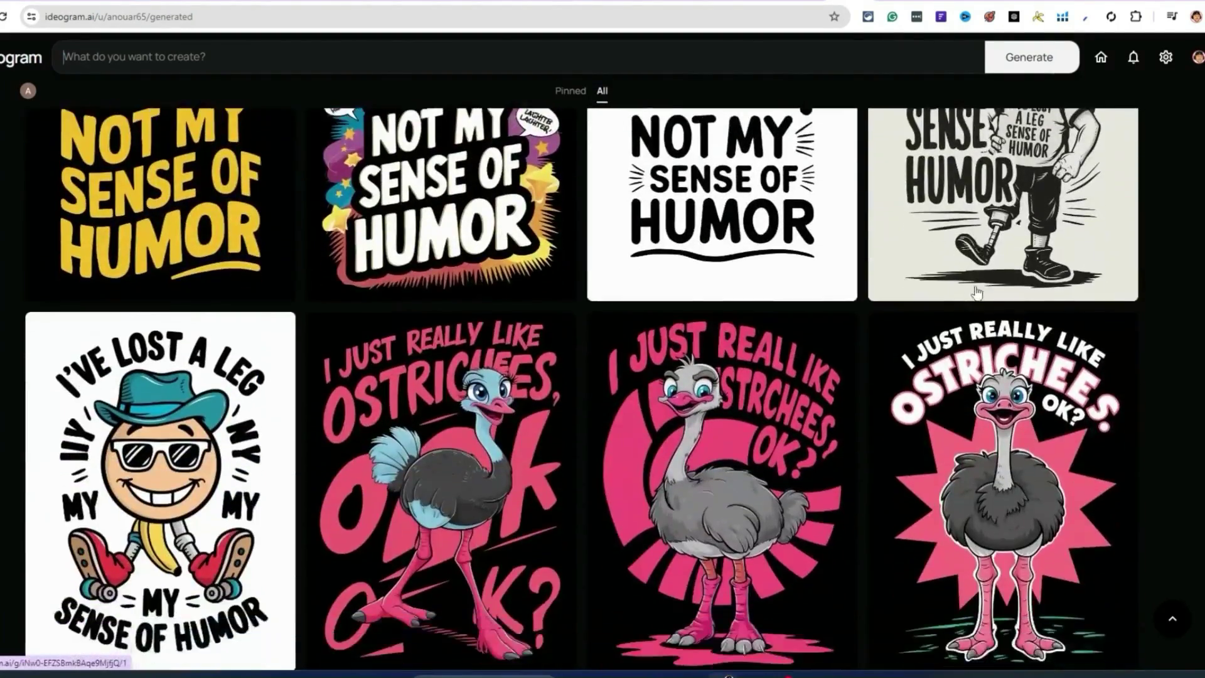
scroll(977, 293, down, 18)
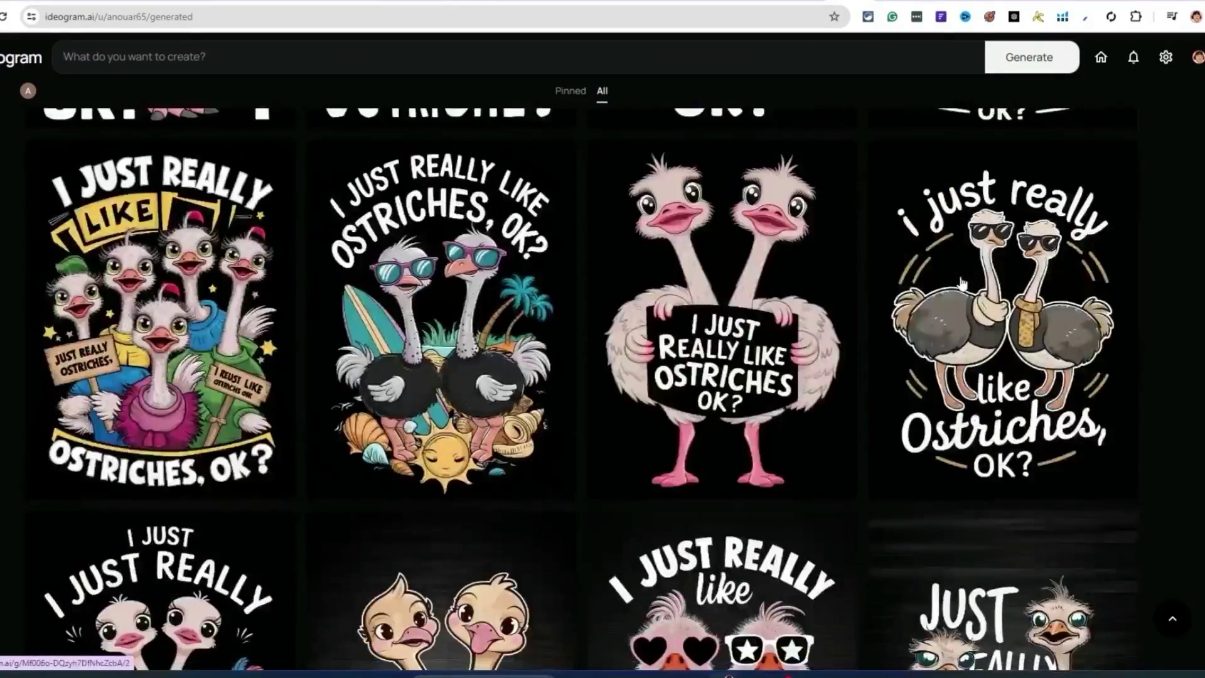
scroll(961, 282, down, 6)
scroll(961, 284, down, 9)
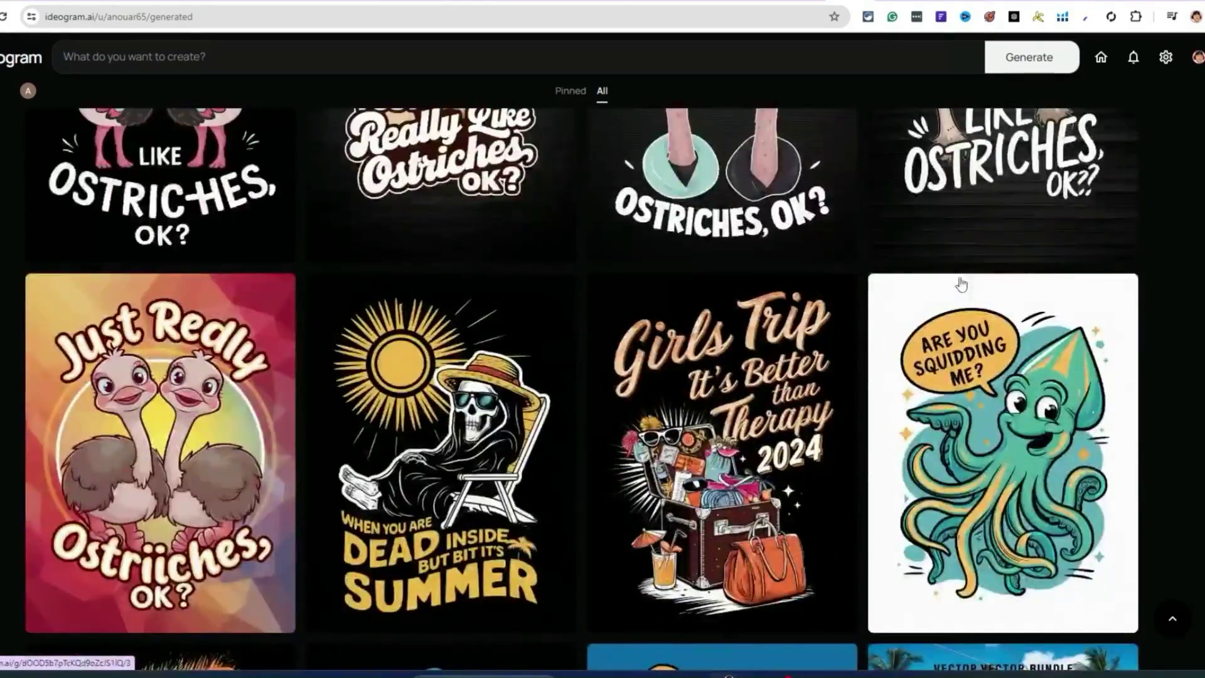
Browse further through the creator's Girls Trip, Sisters' Weekend flamingo and "Either You Love Dogs" designs
scroll(961, 284, down, 14)
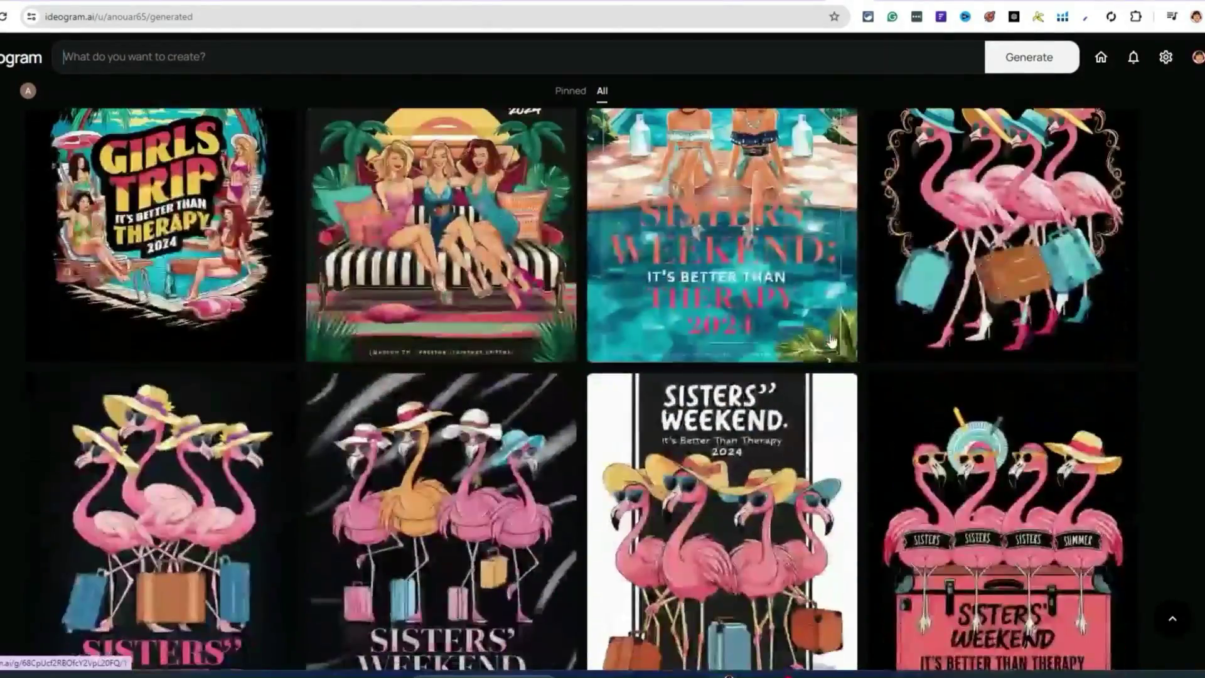
scroll(799, 404, down, 6)
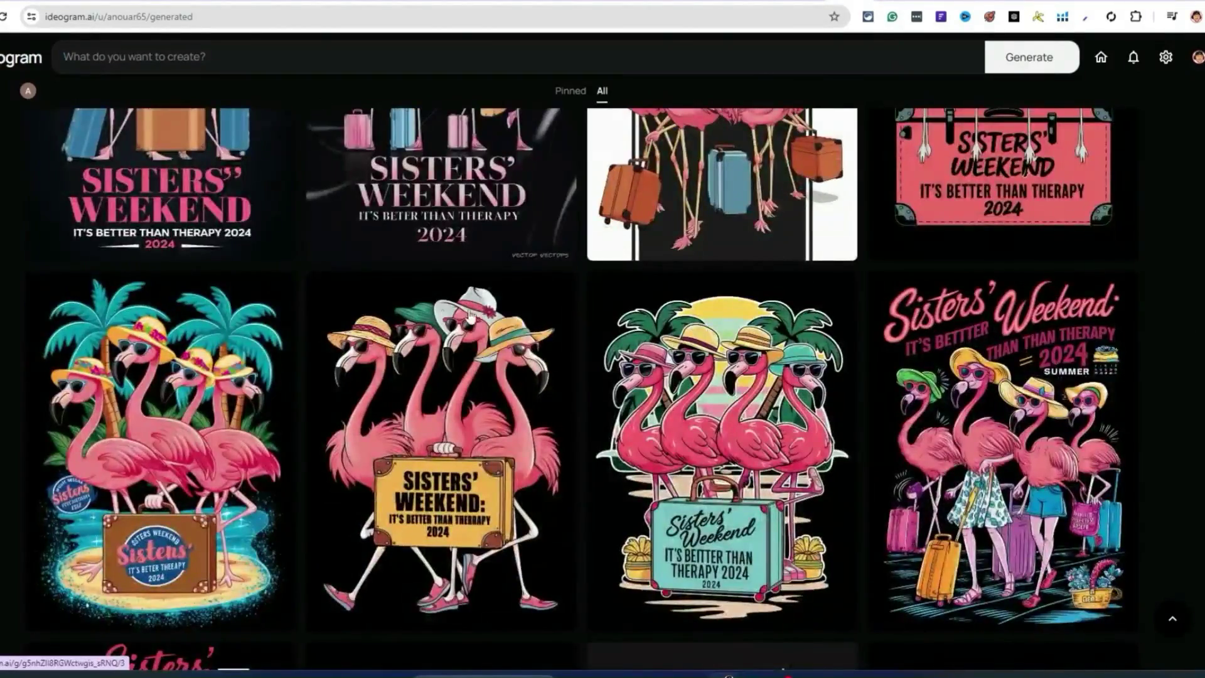
scroll(470, 316, down, 3)
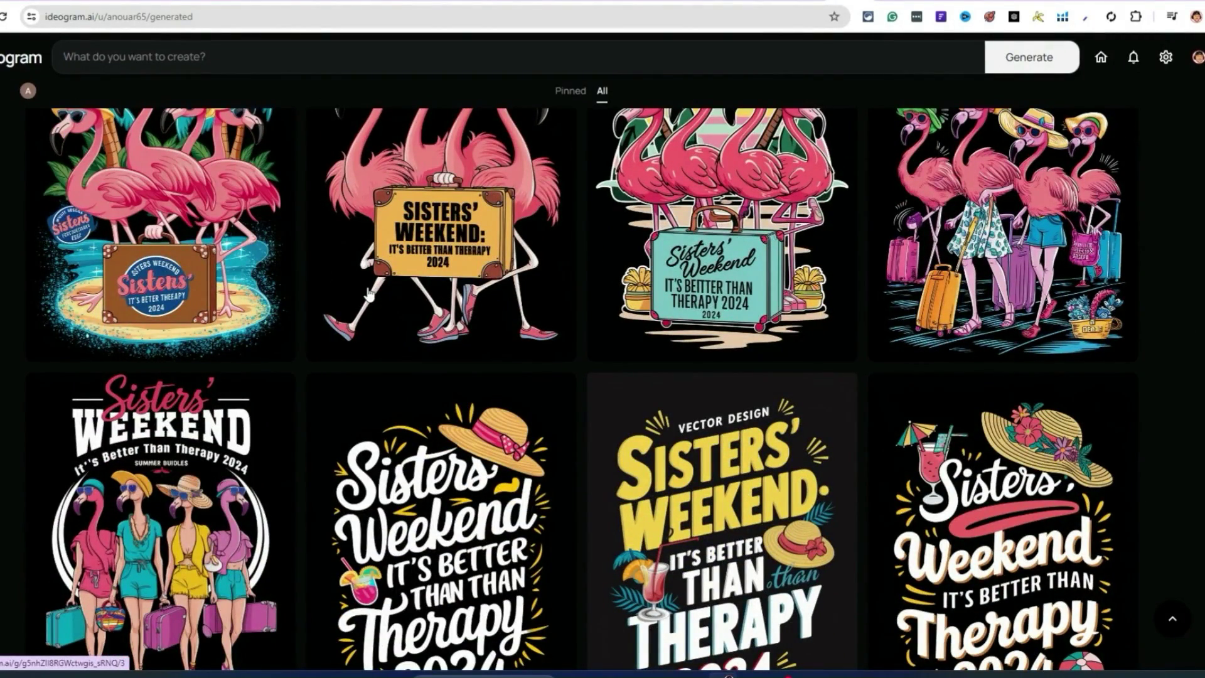
scroll(520, 497, down, 6)
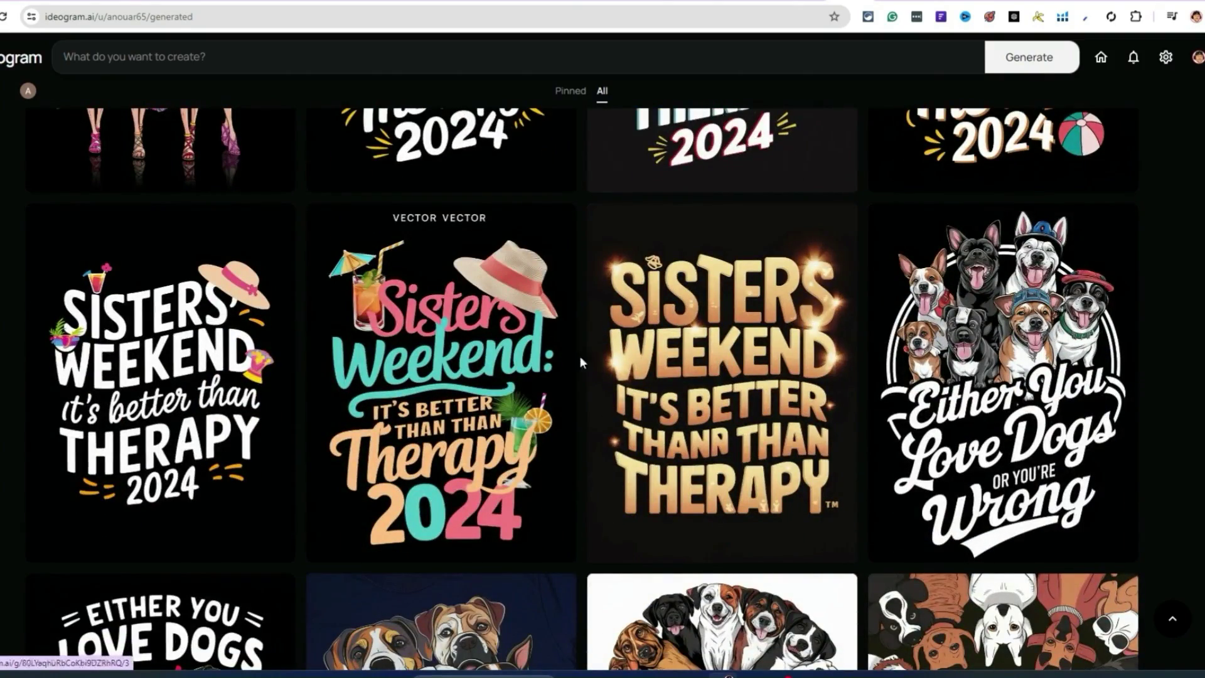
scroll(740, 330, down, 4)
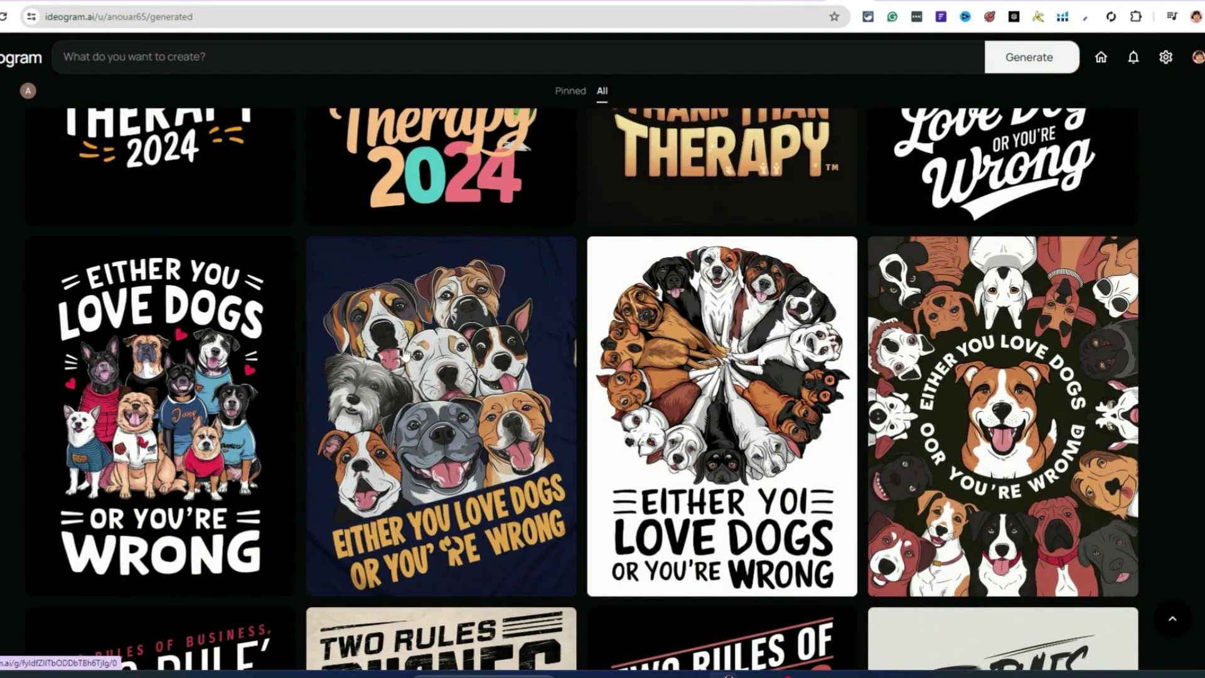
scroll(739, 351, down, 7)
scroll(836, 380, down, 9)
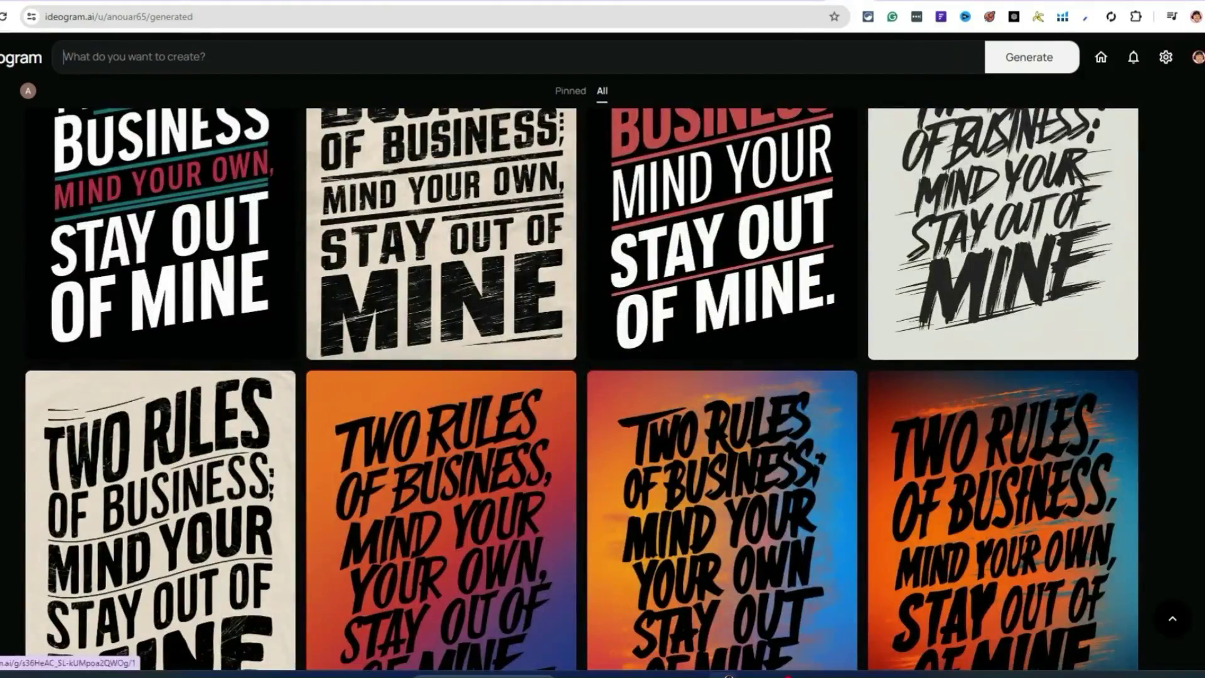
Look through the creator's "Two Rules of Business" and "Stay Toxic" text designs, and return to the camping designs
scroll(571, 389, down, 15)
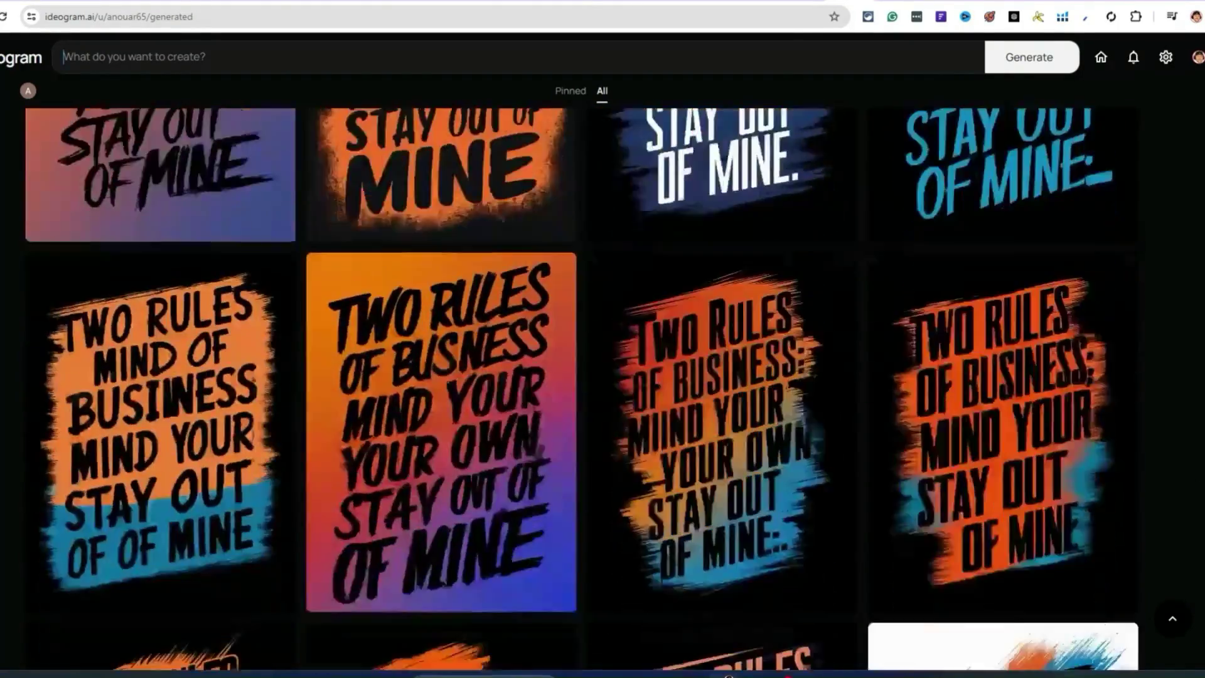
scroll(582, 390, down, 6)
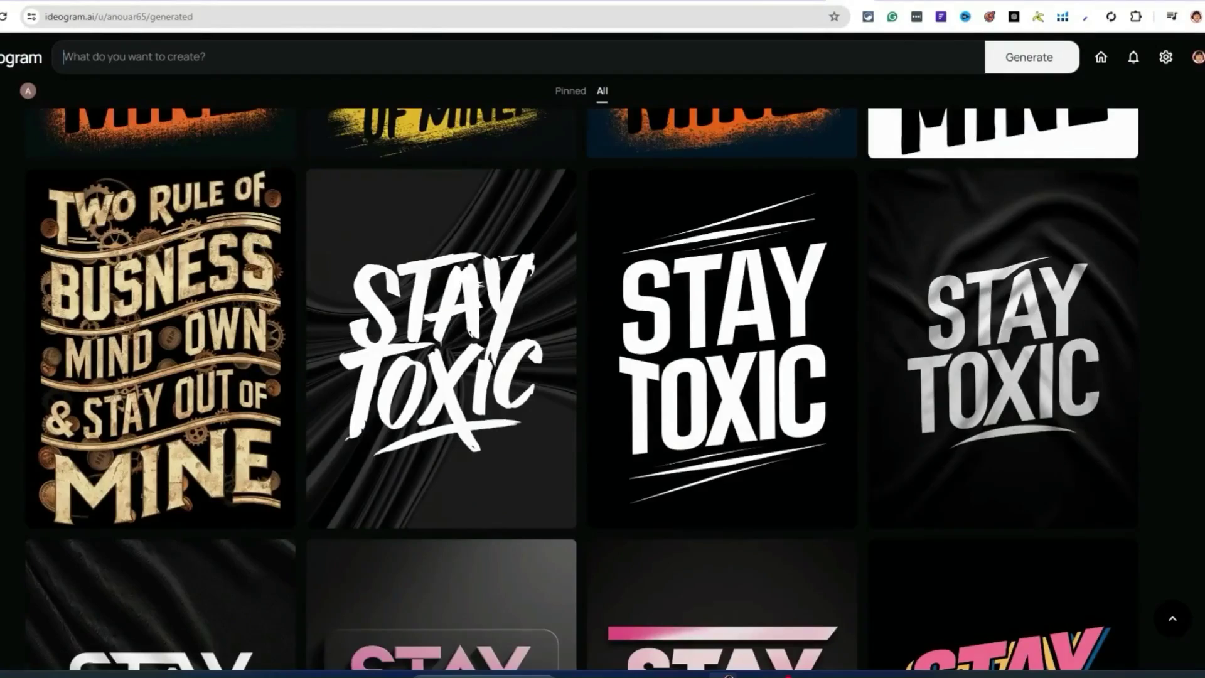
scroll(582, 389, down, 6)
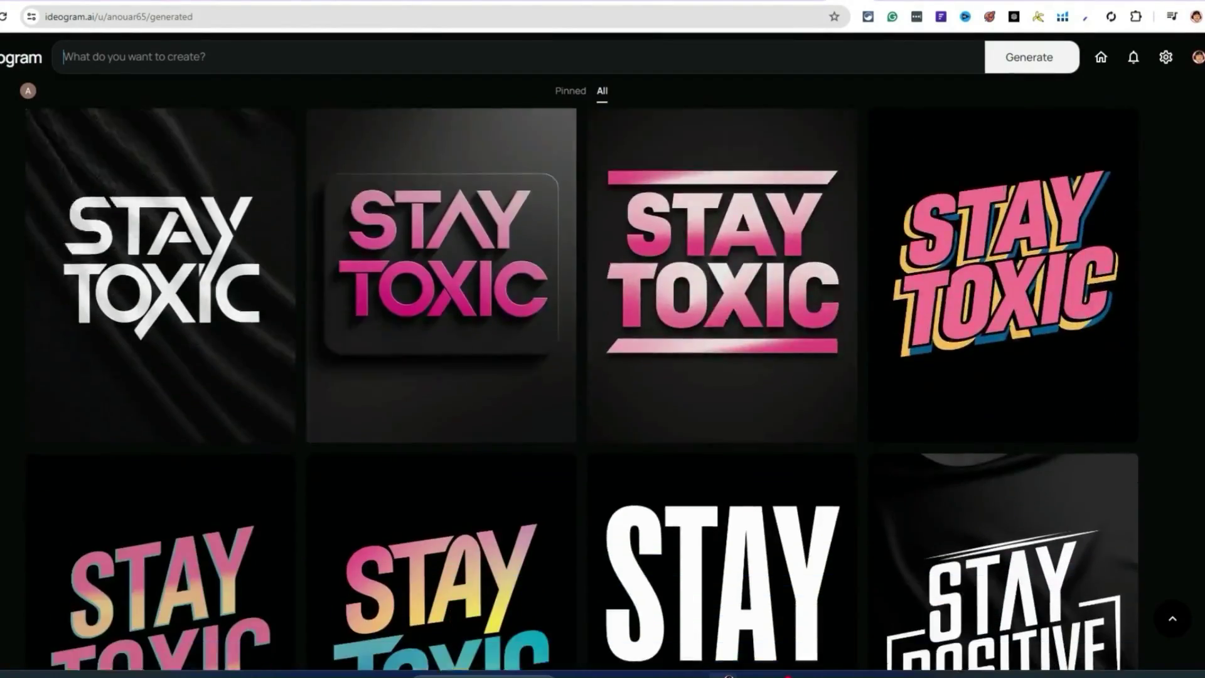
scroll(581, 389, up, 15)
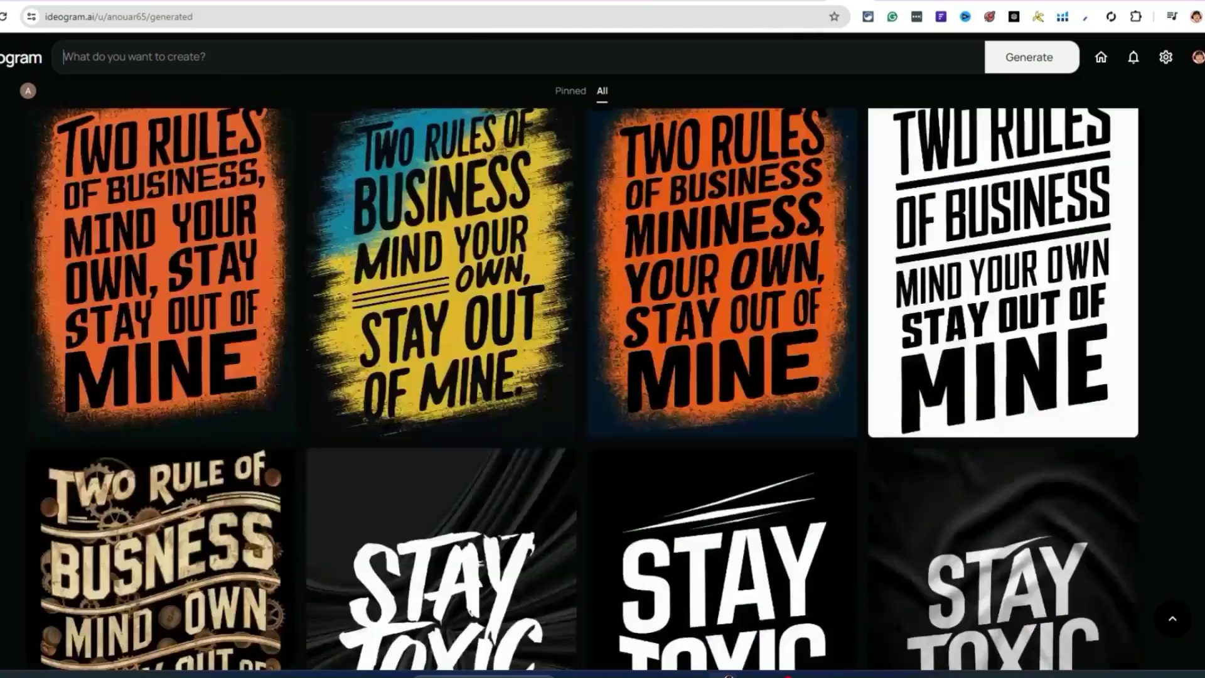
scroll(1179, 92, up, 20)
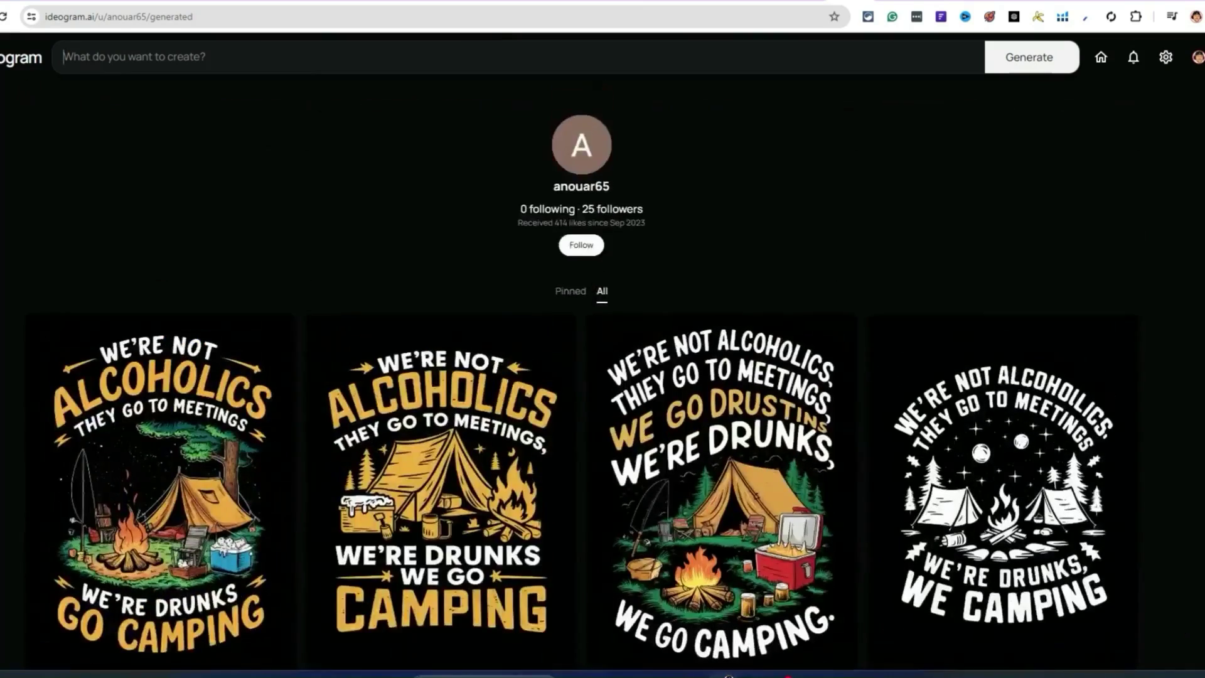
scroll(1179, 92, down, 2)
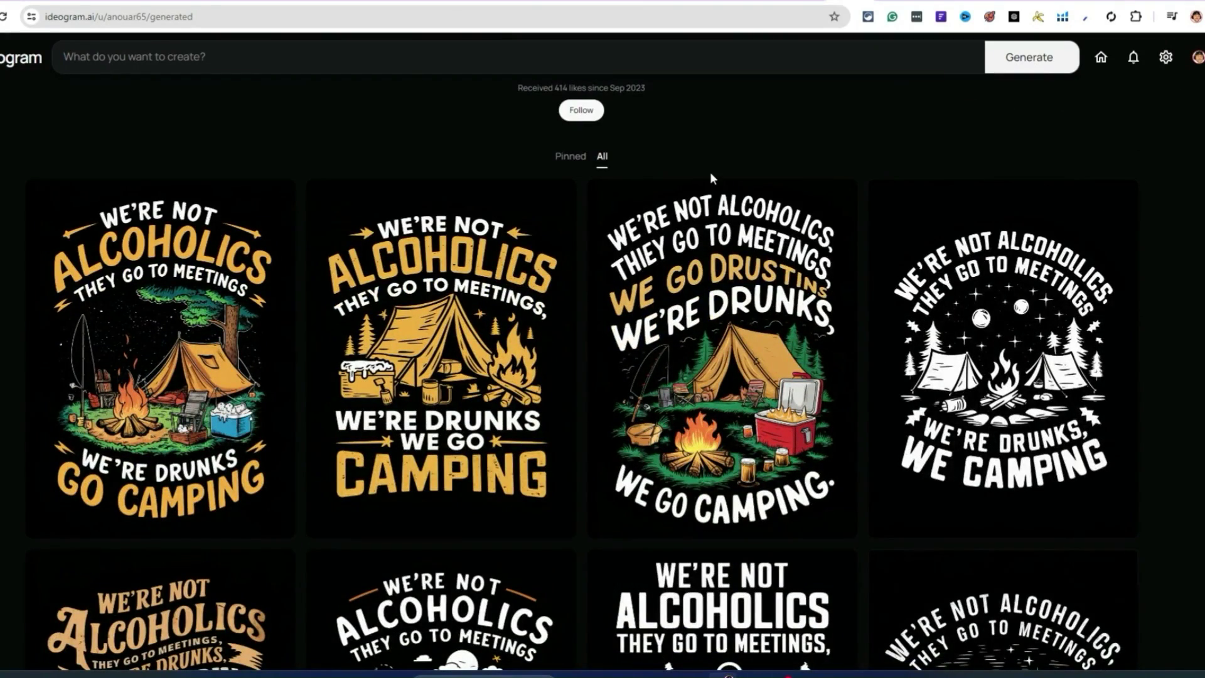
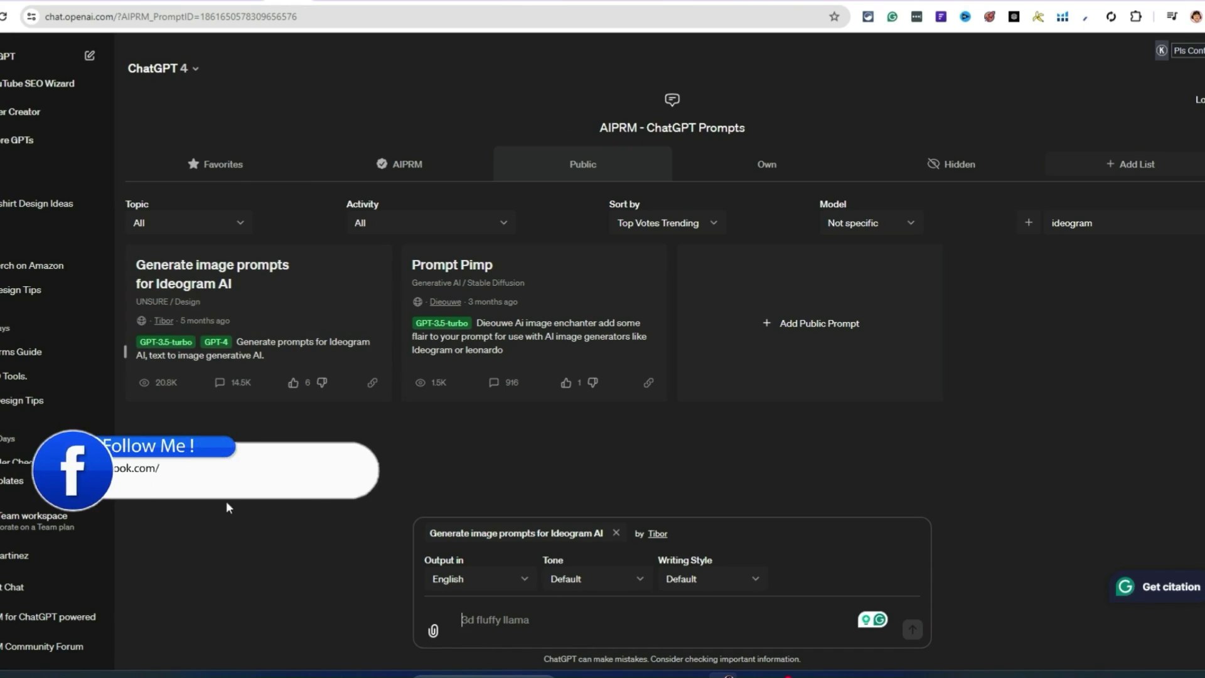
Clear the AIPRM public prompt search in ChatGPT and search for "ideogram" again
click(1136, 218)
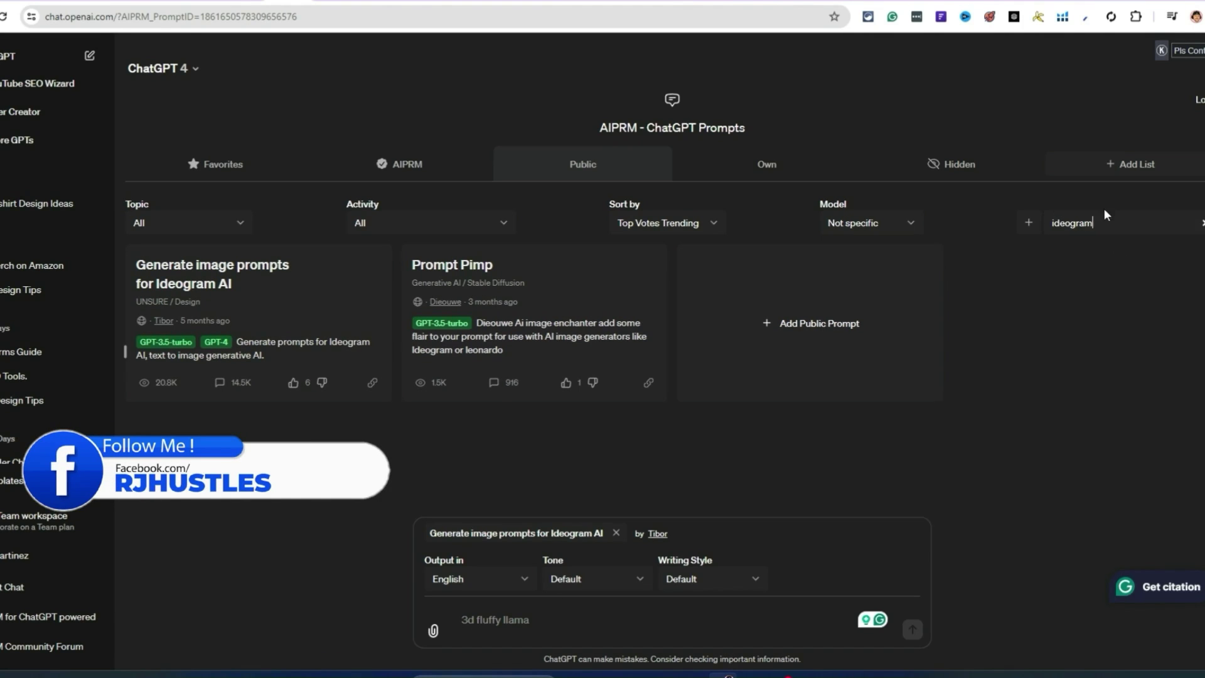
key(BackSpace)
key(BackSpace)
key(BackSpace)
key(BackSpace)
key(BackSpace)
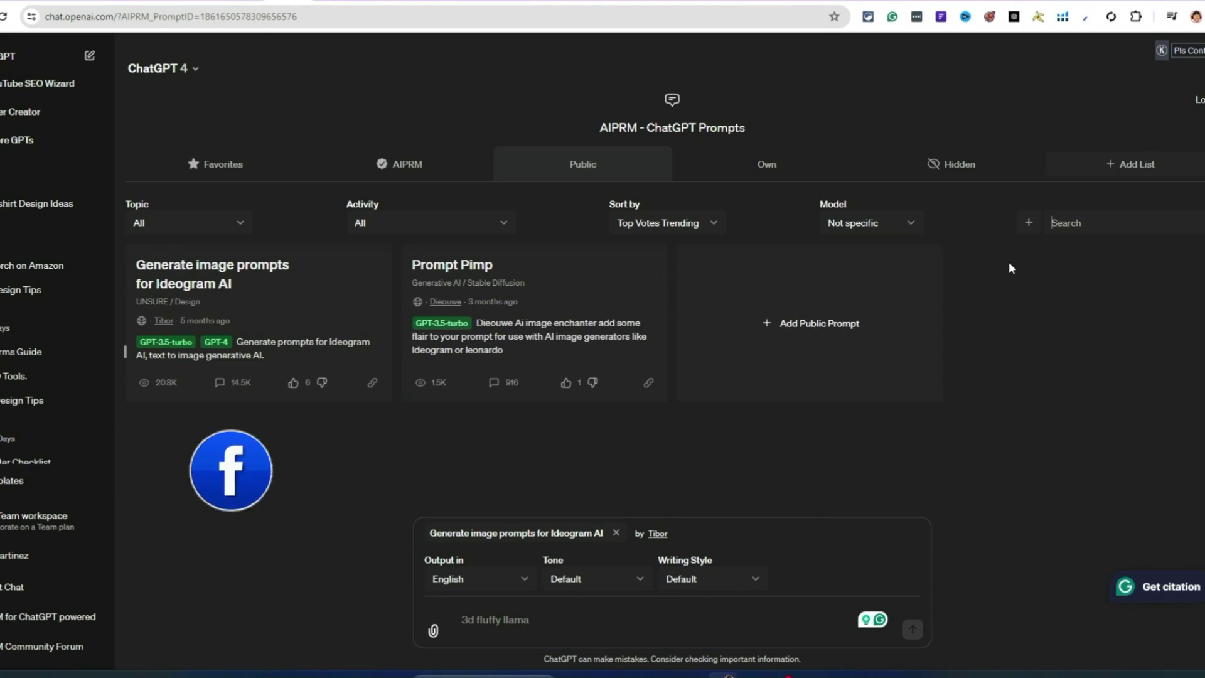
text(ideogram)
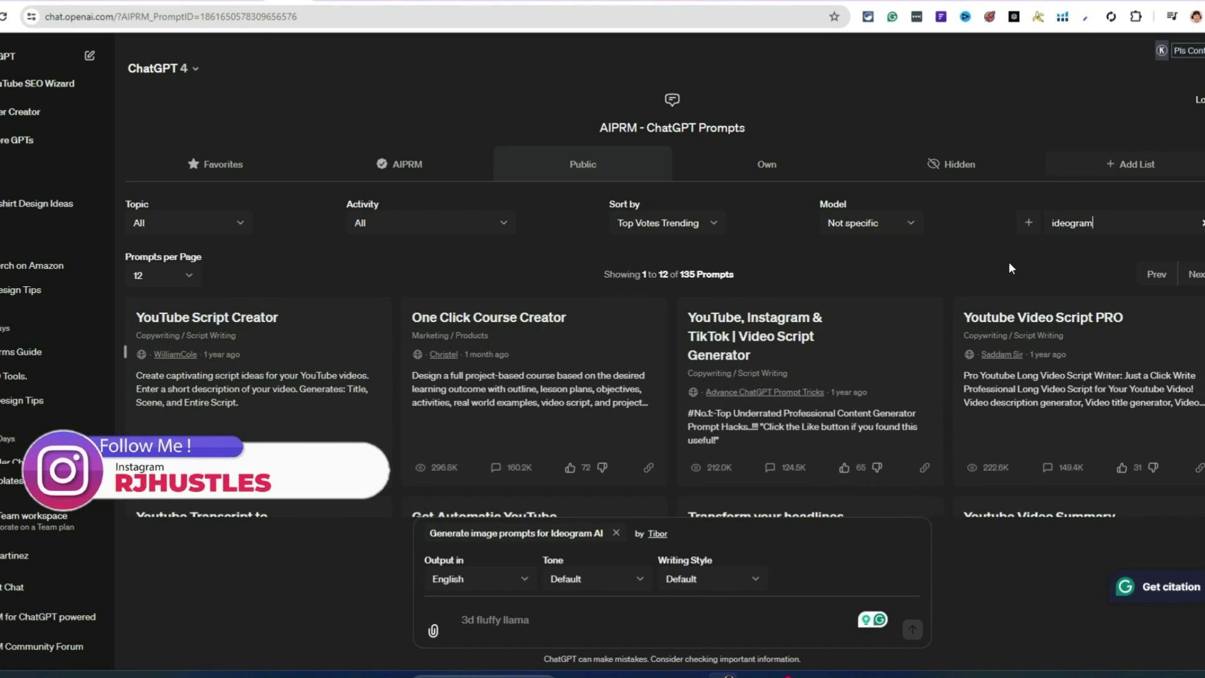
click(472, 487)
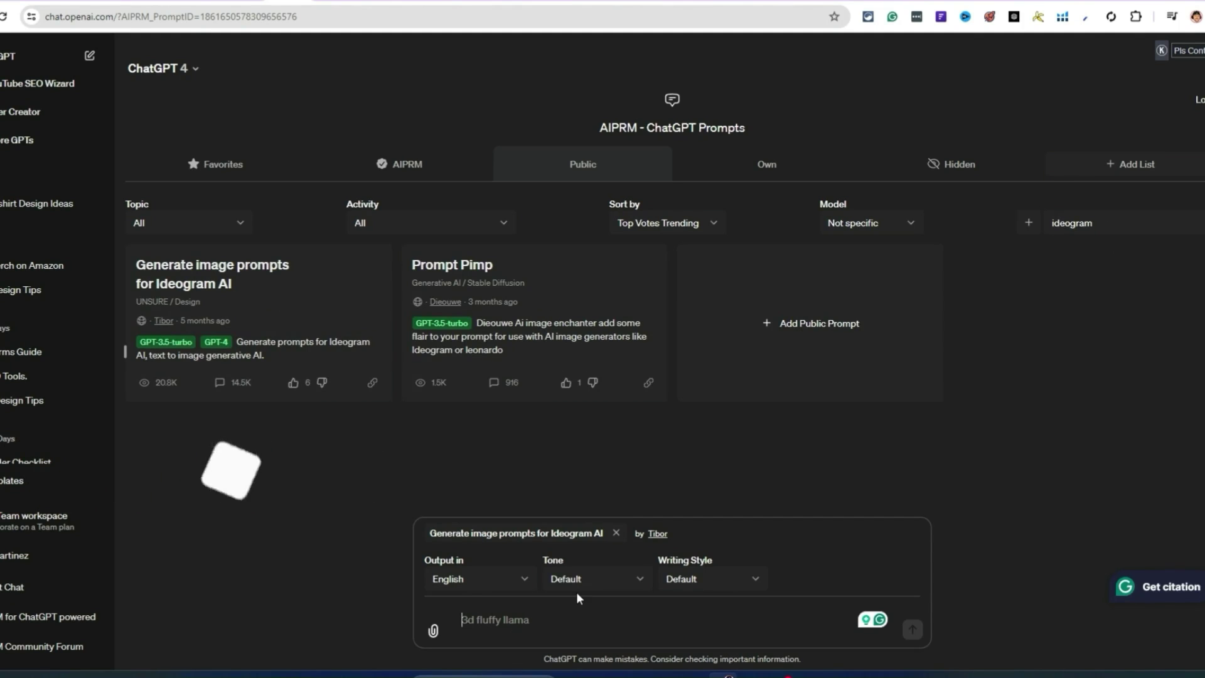
Generate Ideogram image prompts for "T-rex" with the selected AIPRM prompt
text(T)
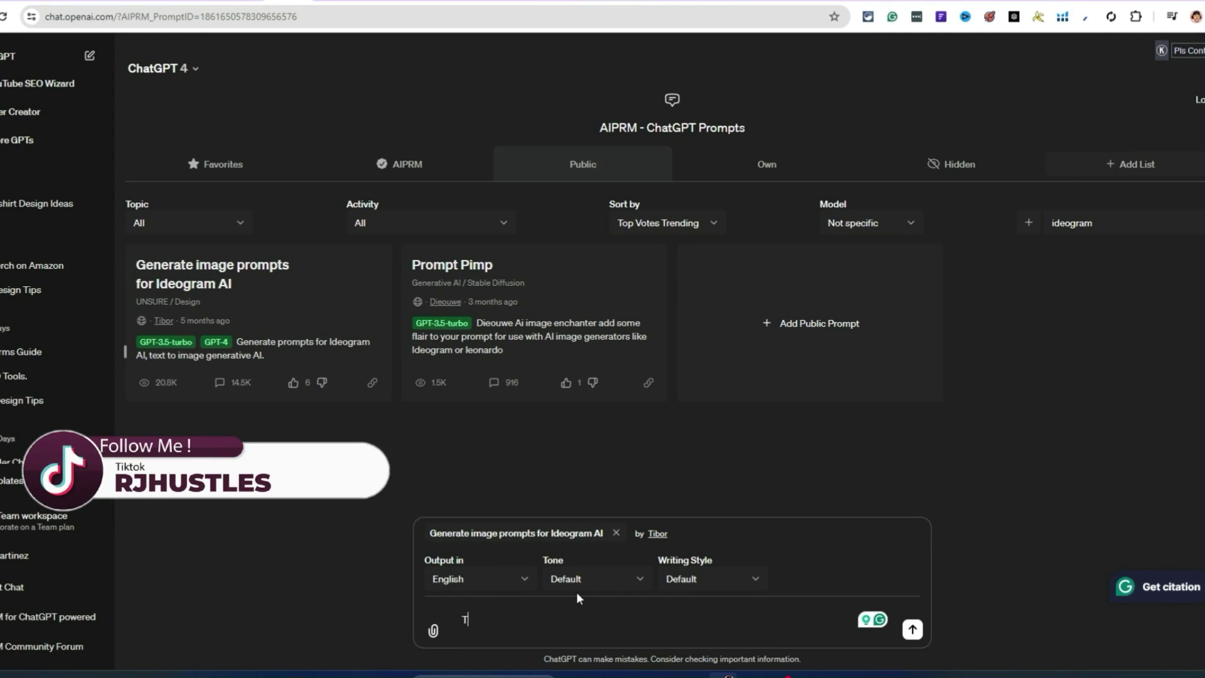
text(-rex)
key(Return)
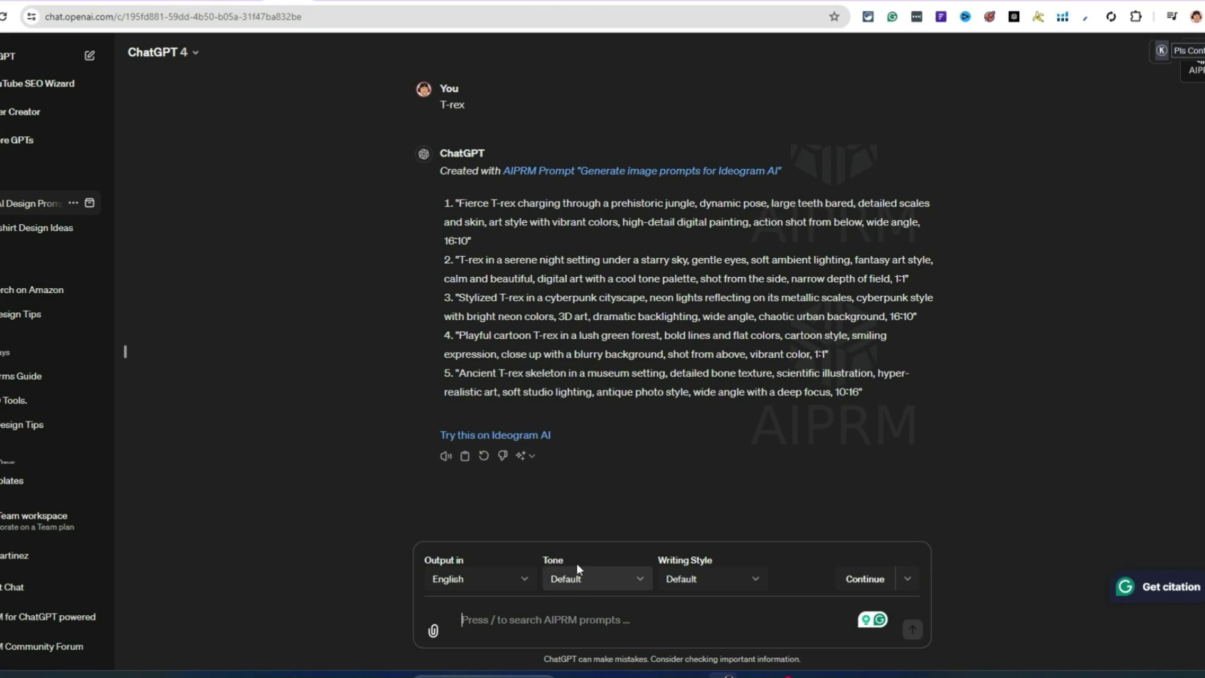
Request a prompt for "T-rex illustration t-shirt design With Text Saying 'I Love You Long Time But I Need Coffee'"
text(Can)
key(BackSpace)
key(BackSpace)
key(BackSpace)
text(T-shirt)
key(BackSpace)
key(BackSpace)
key(BackSpace)
key(BackSpace)
key(BackSpace)
text(rex )
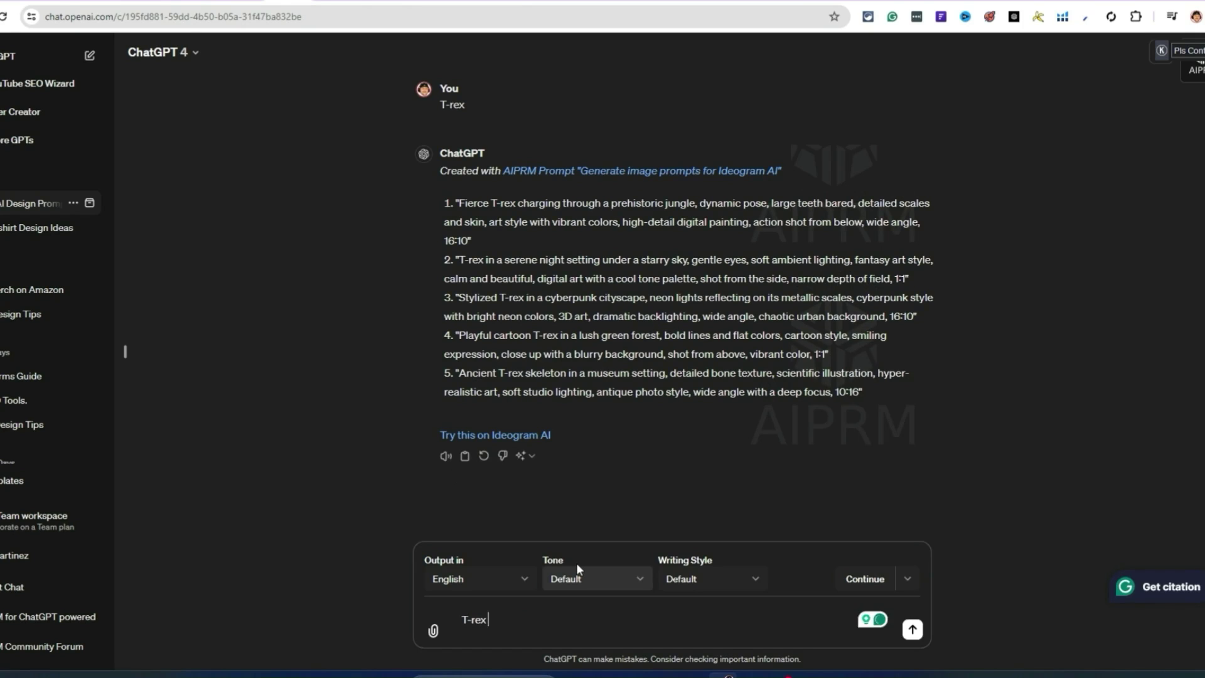
text(illustra)
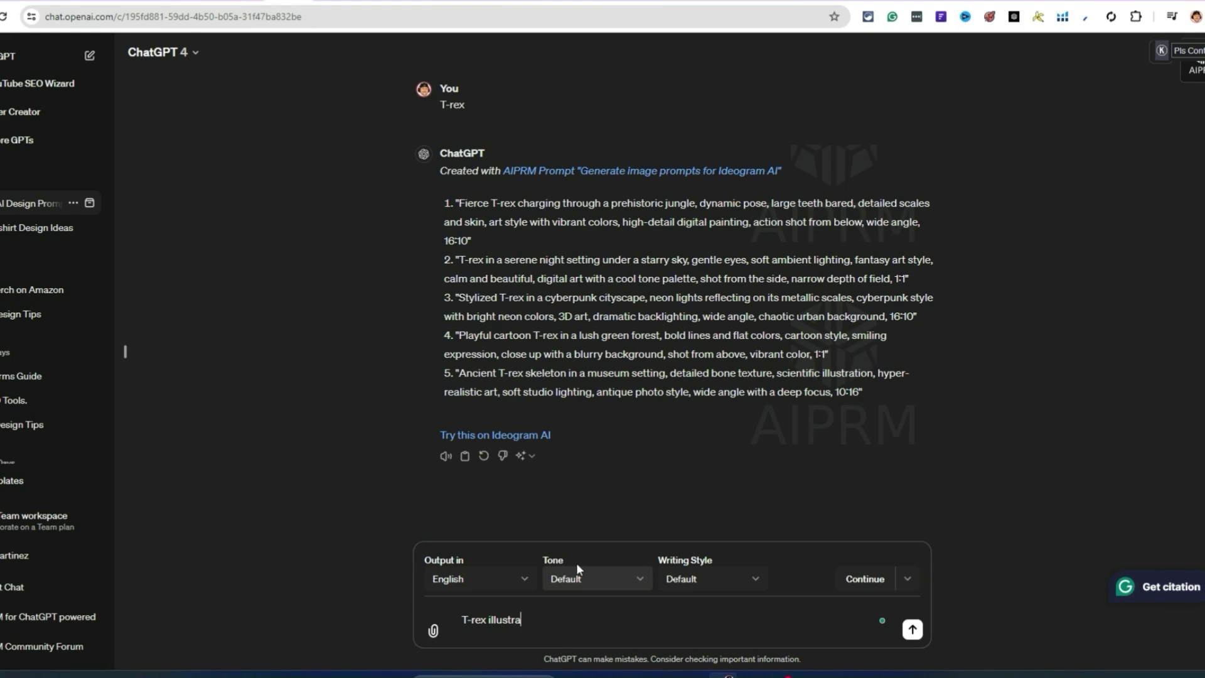
text(tion t-shirt design)
text(With Text Saying "I Love You Long Time But I Need Coffee")
key(Return)
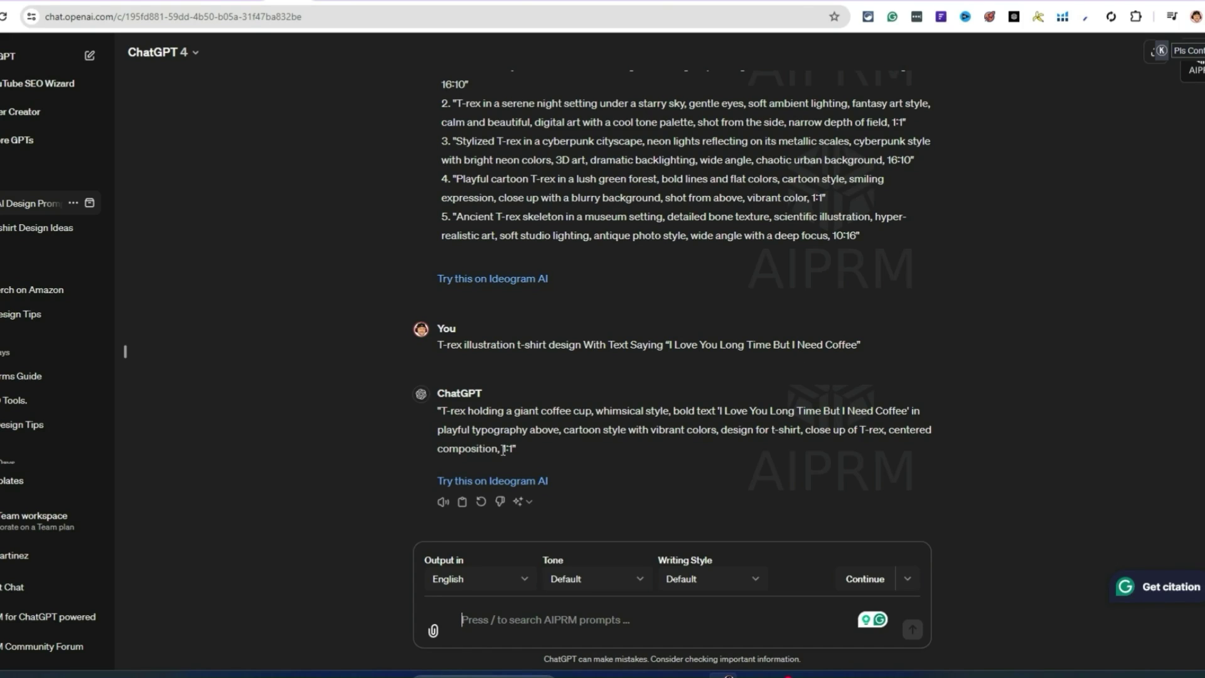
Copy the generated T-rex coffee cup prompt without its aspect ratio and generate images from it in Ideogram
drag(493, 448, 434, 408)
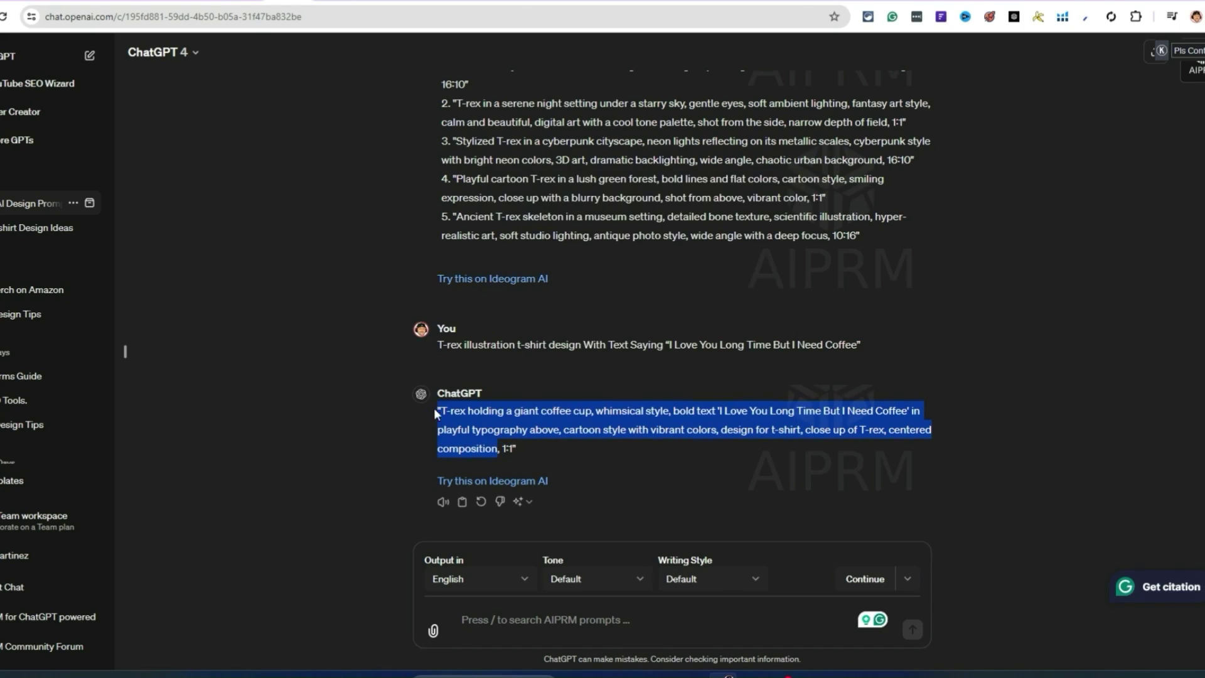
right_click(450, 412)
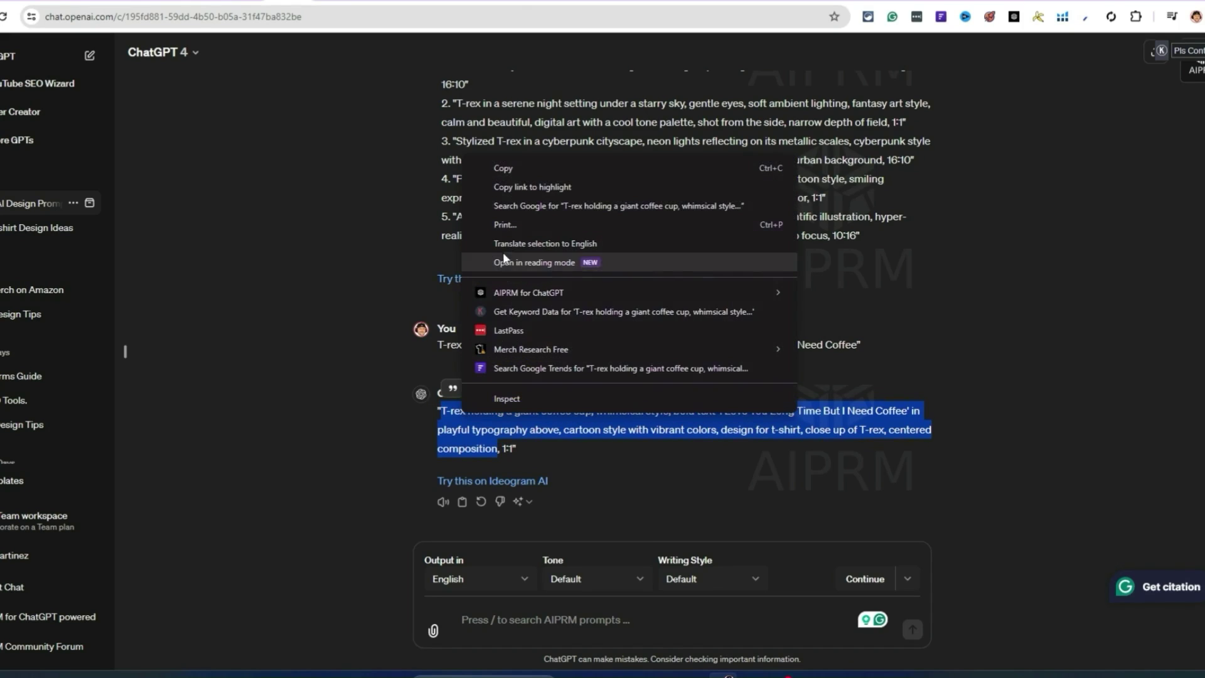
click(523, 165)
click(910, 1)
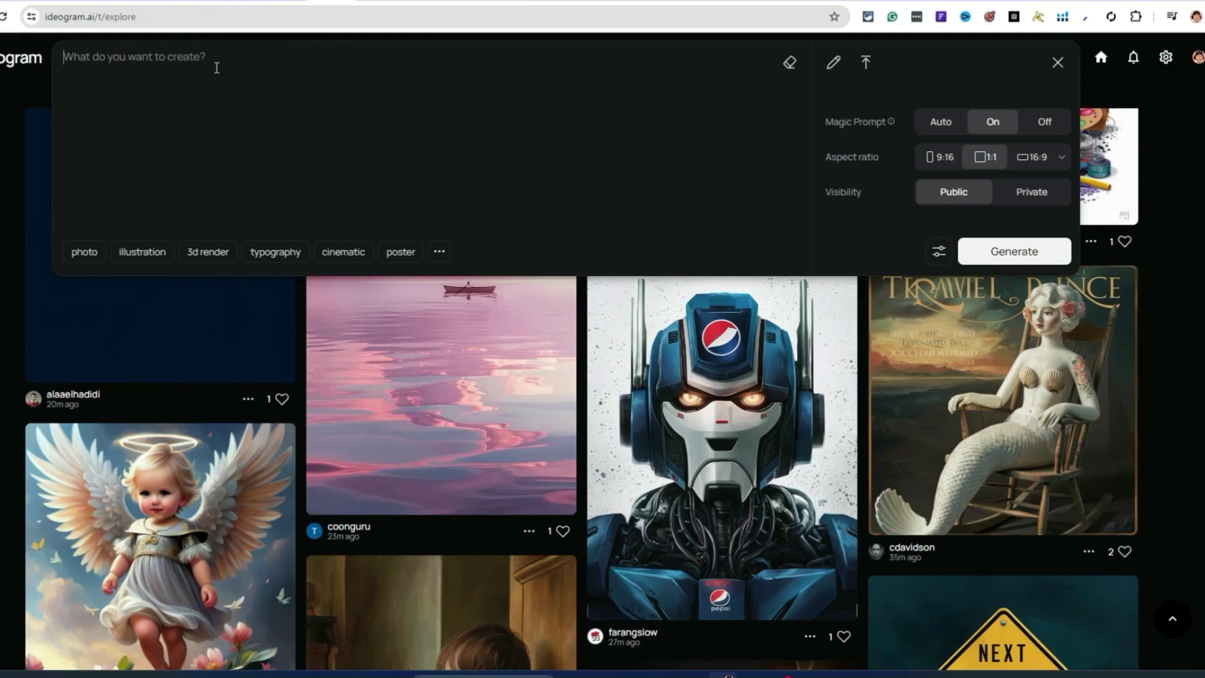
key(ctrl+v)
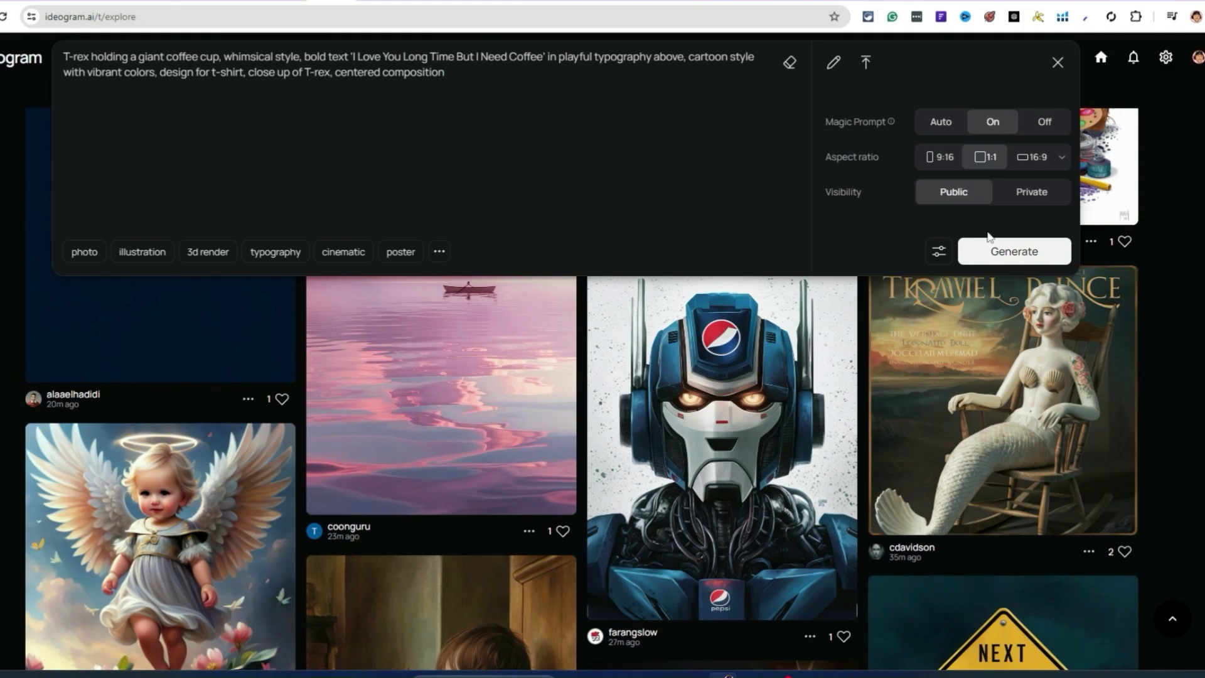
click(998, 261)
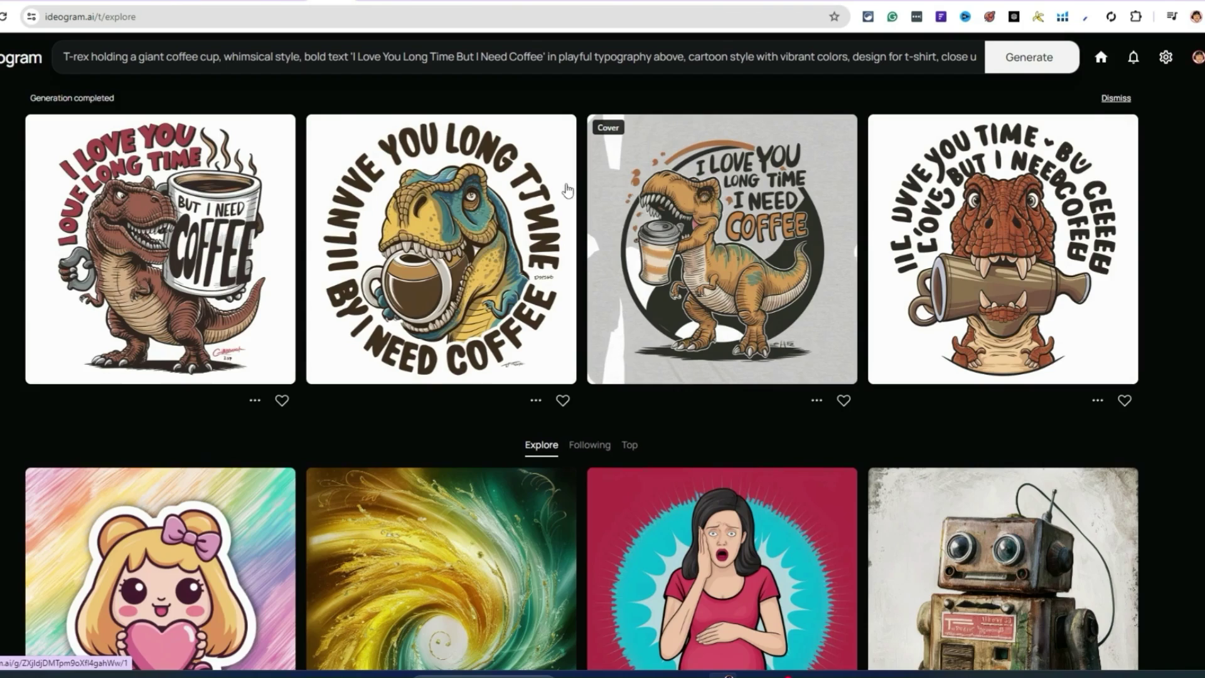
Review the four generated T-rex coffee designs and read the first one's full prompt and magic prompt
click(188, 201)
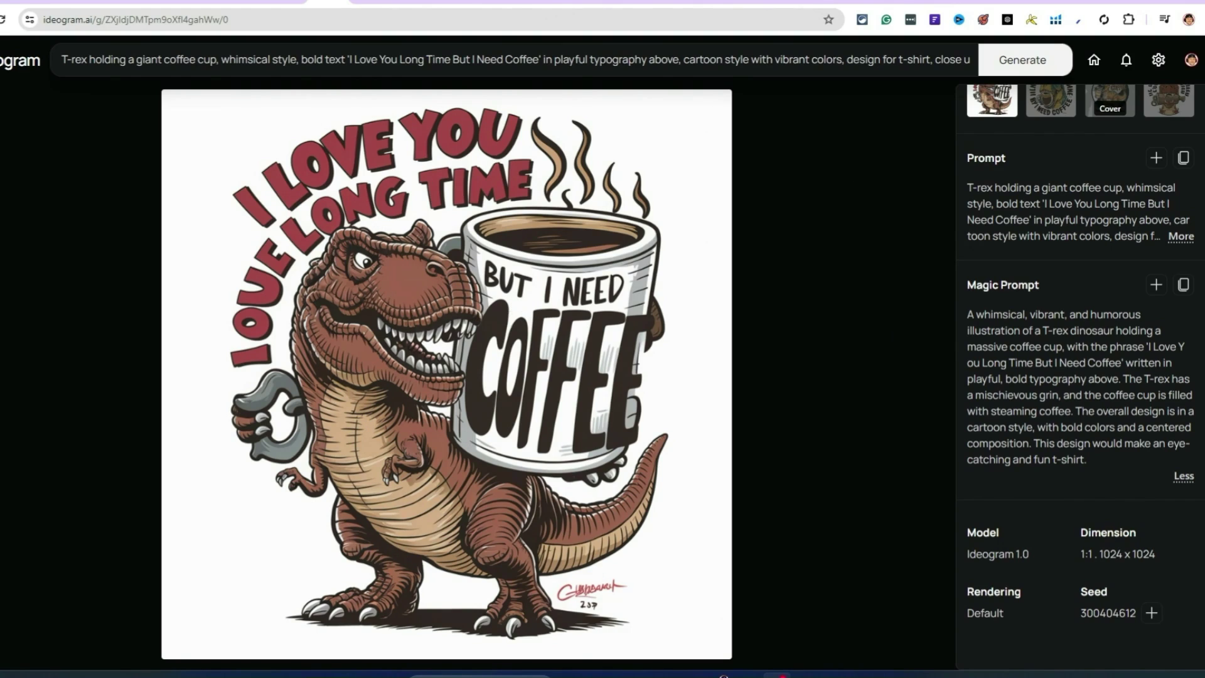
click(1181, 237)
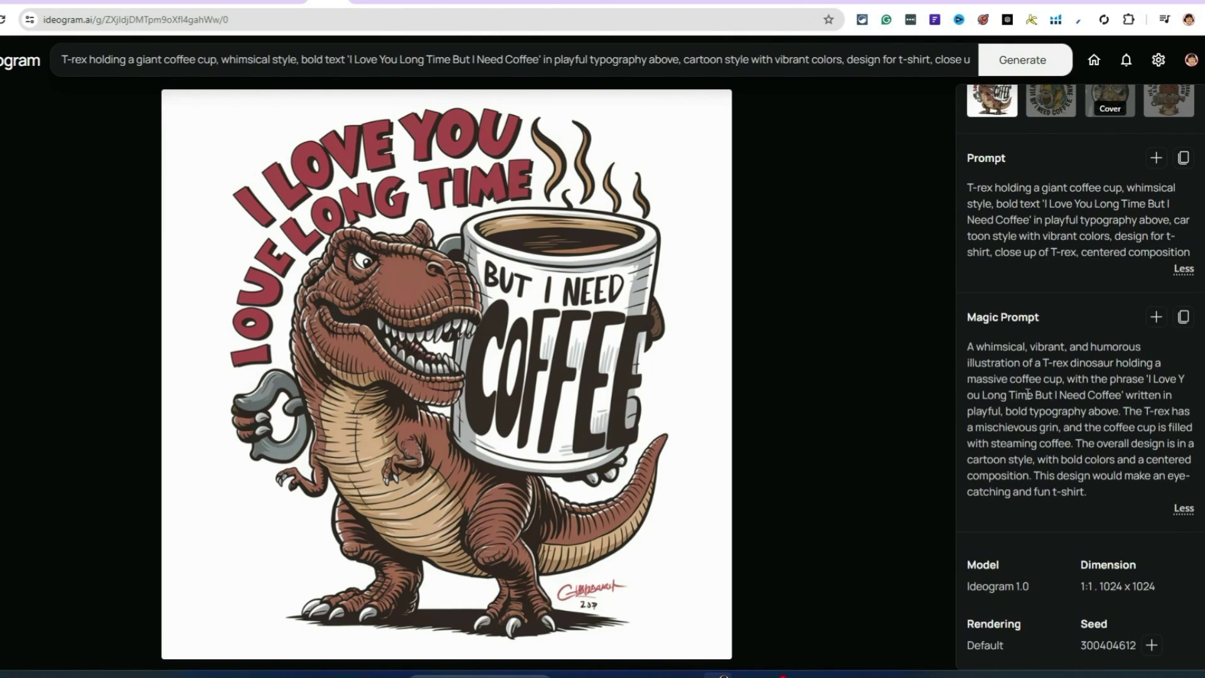
drag(1073, 492, 970, 346)
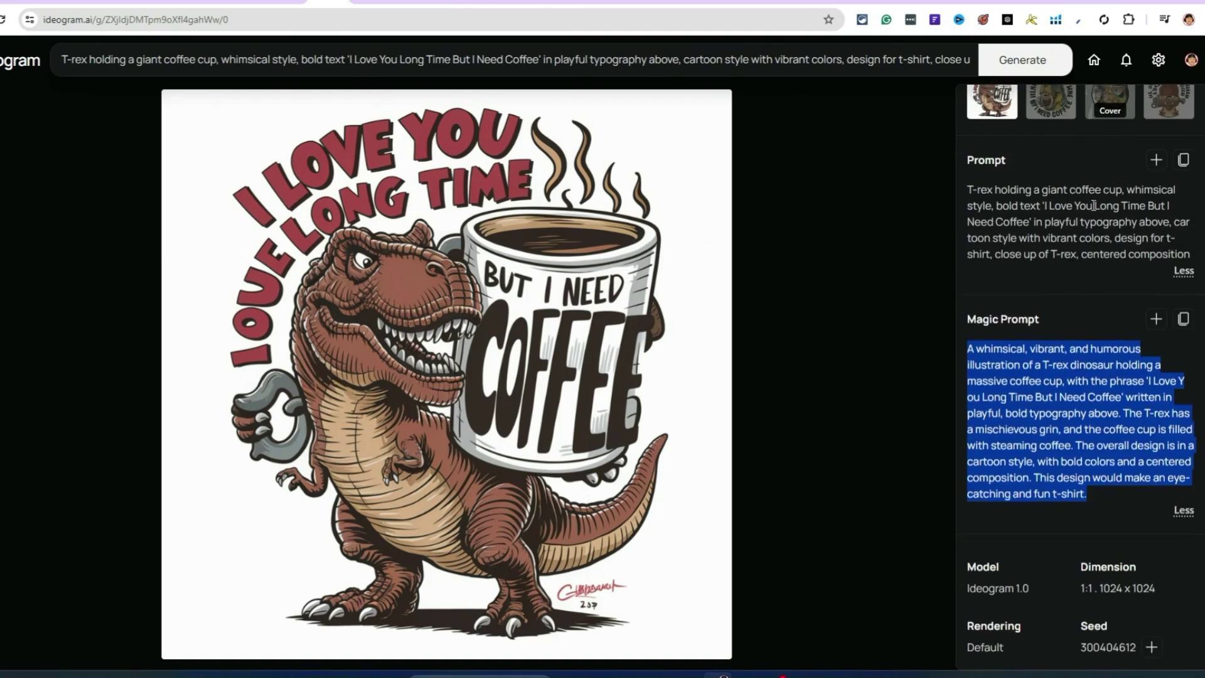
scroll(1084, 334, up, 2)
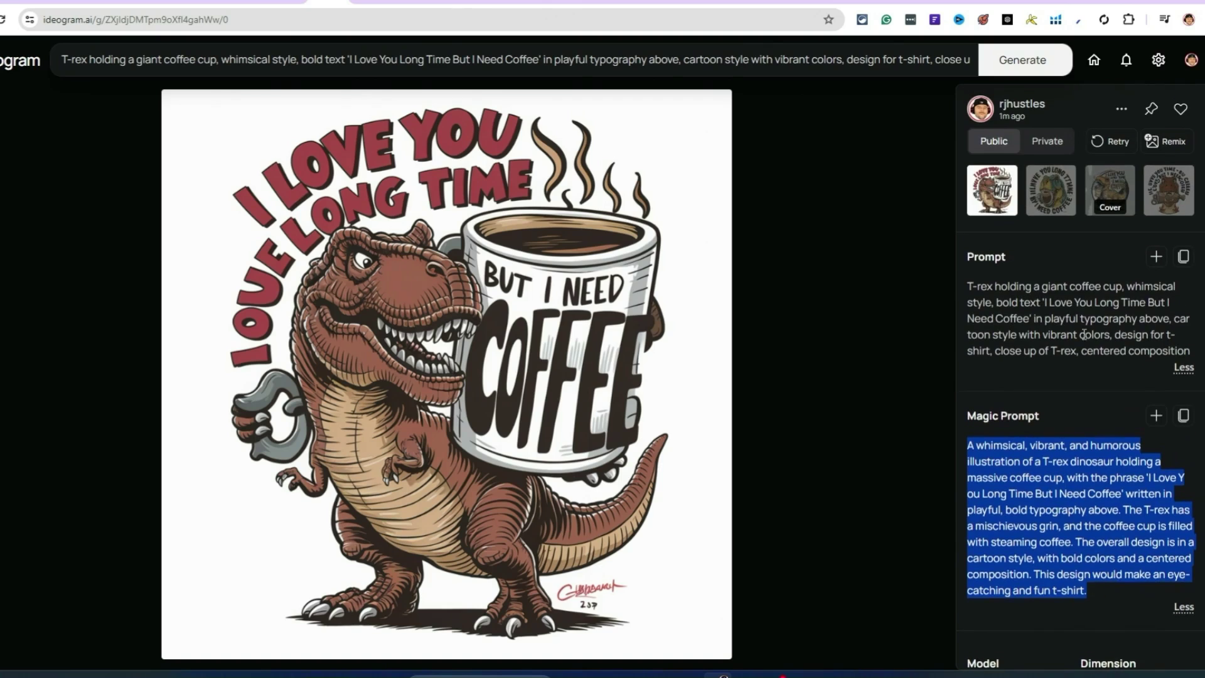
click(1054, 194)
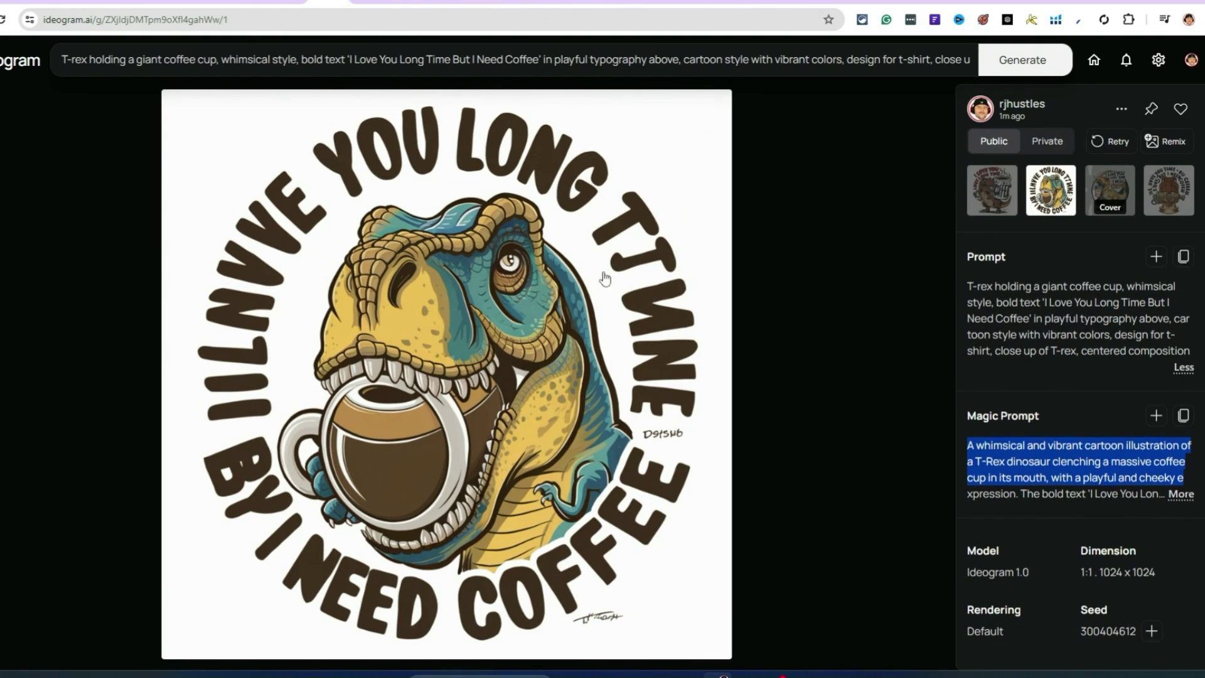
click(1099, 196)
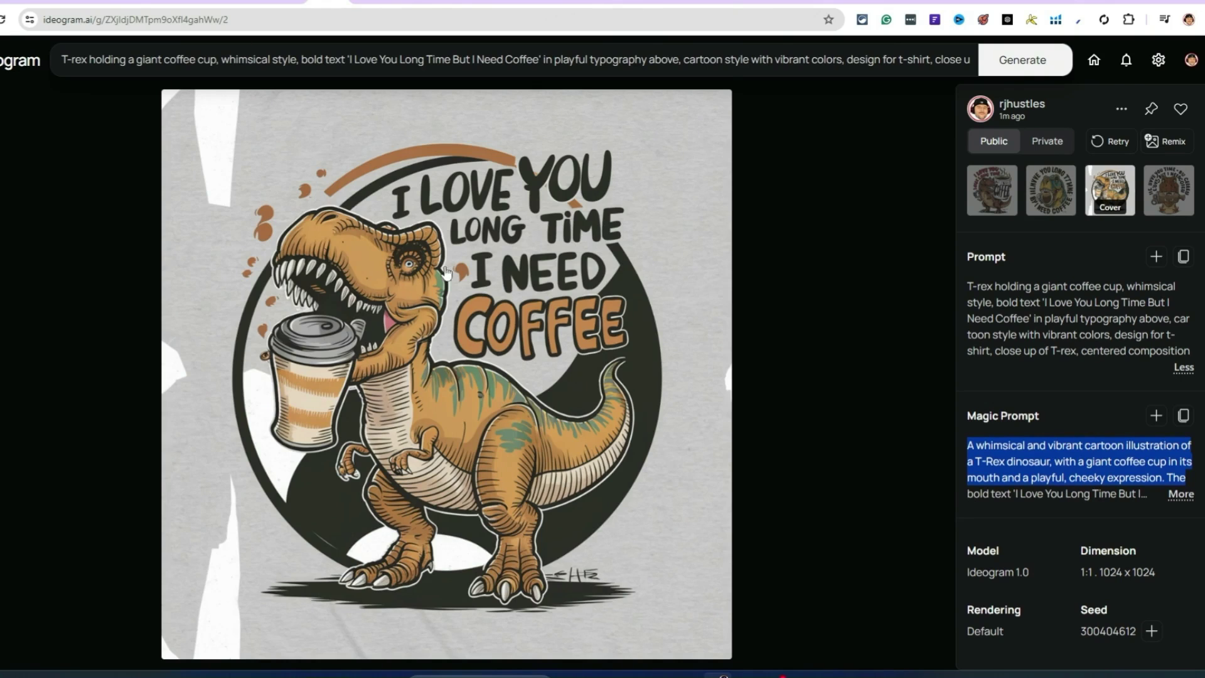
key(Right)
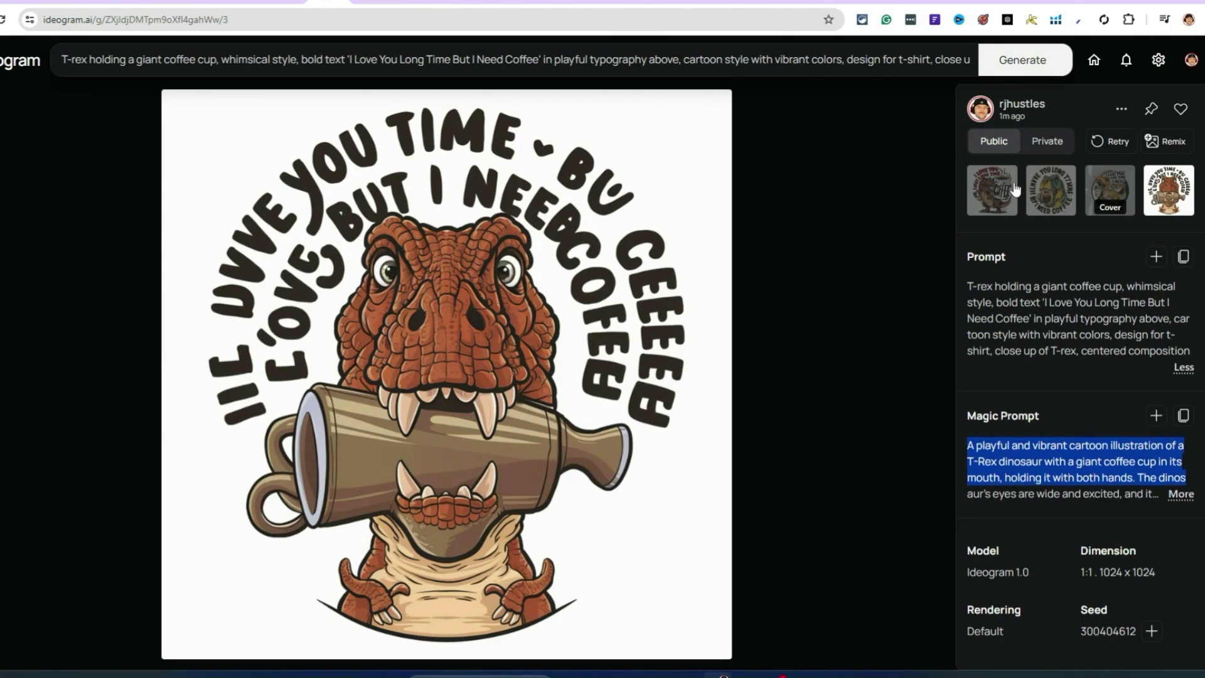
Generate images from "T-rex holding a coffee mug 2D flat illustration t-shirt design With Text Saying 'I Love You Long Time But I Need Coffee'"
click(1112, 141)
click(995, 254)
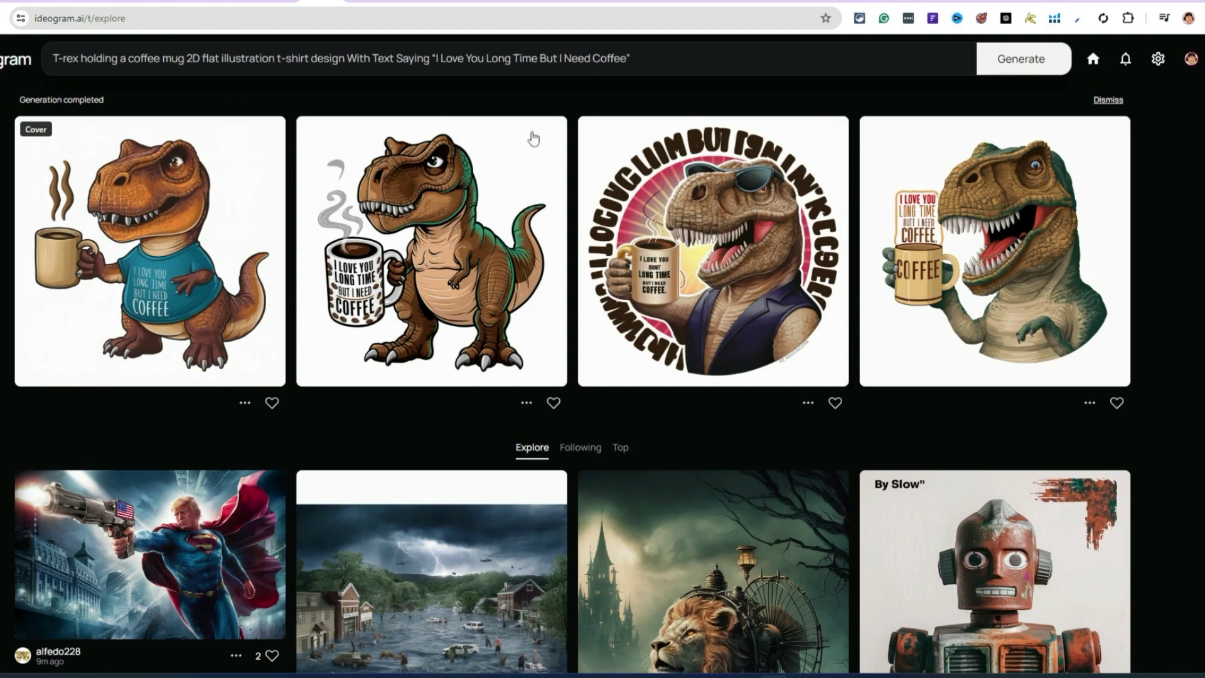
click(70, 60)
triple_click(148, 65)
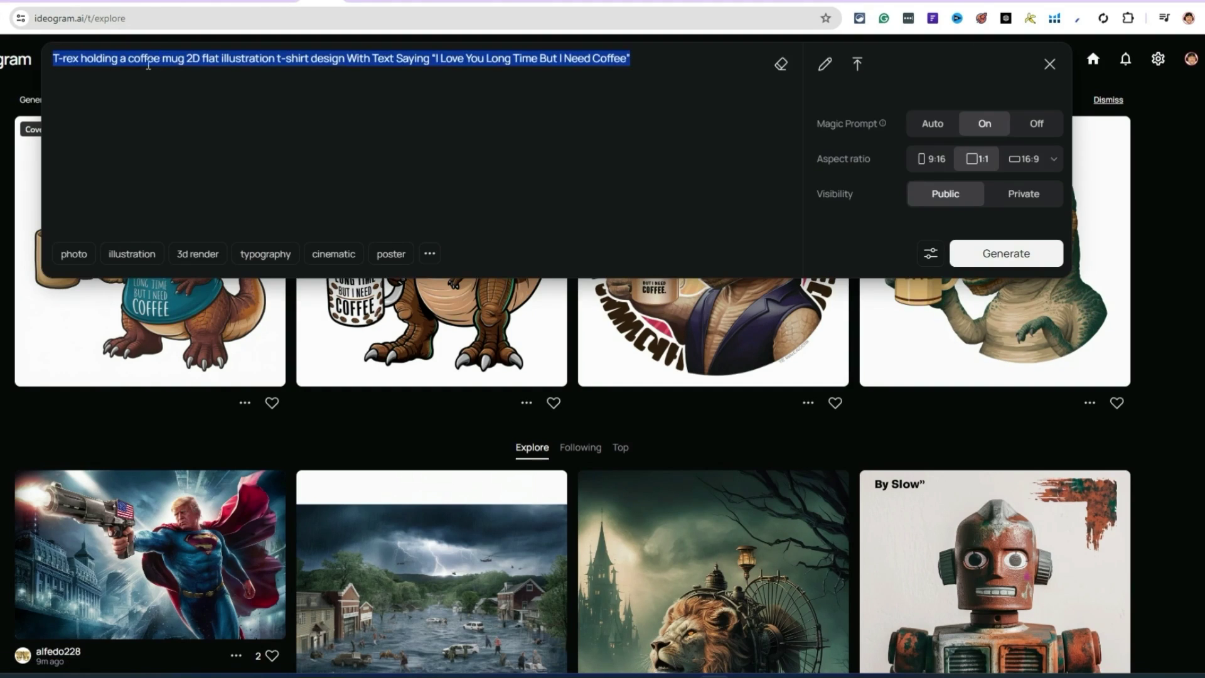
click(0, 165)
Open the second design, the T-rex with the lettered coffee-bean mug, and read its full magic prompt
click(389, 306)
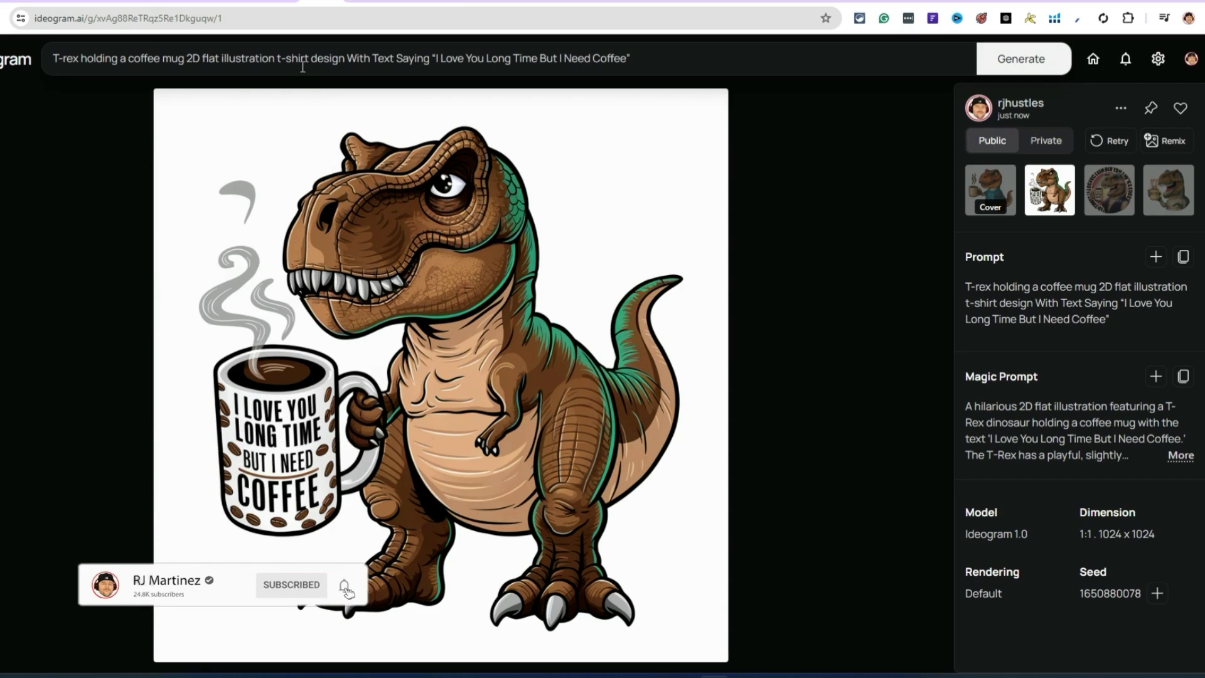
click(1175, 458)
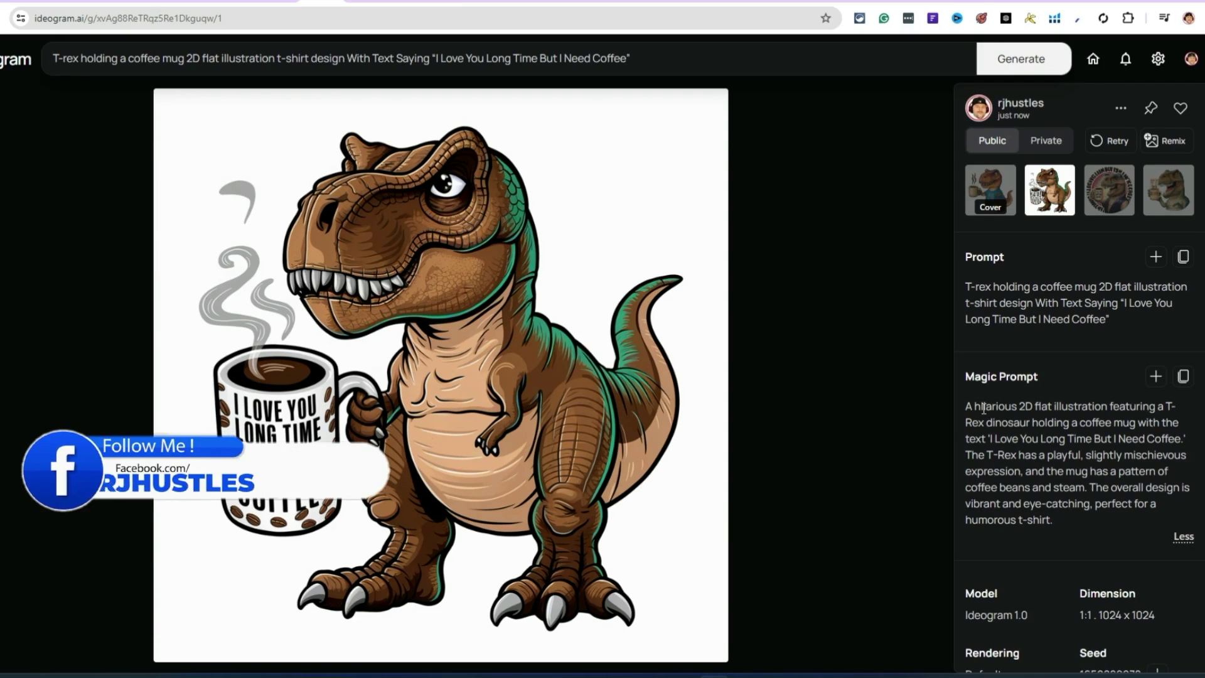
drag(1075, 526, 958, 411)
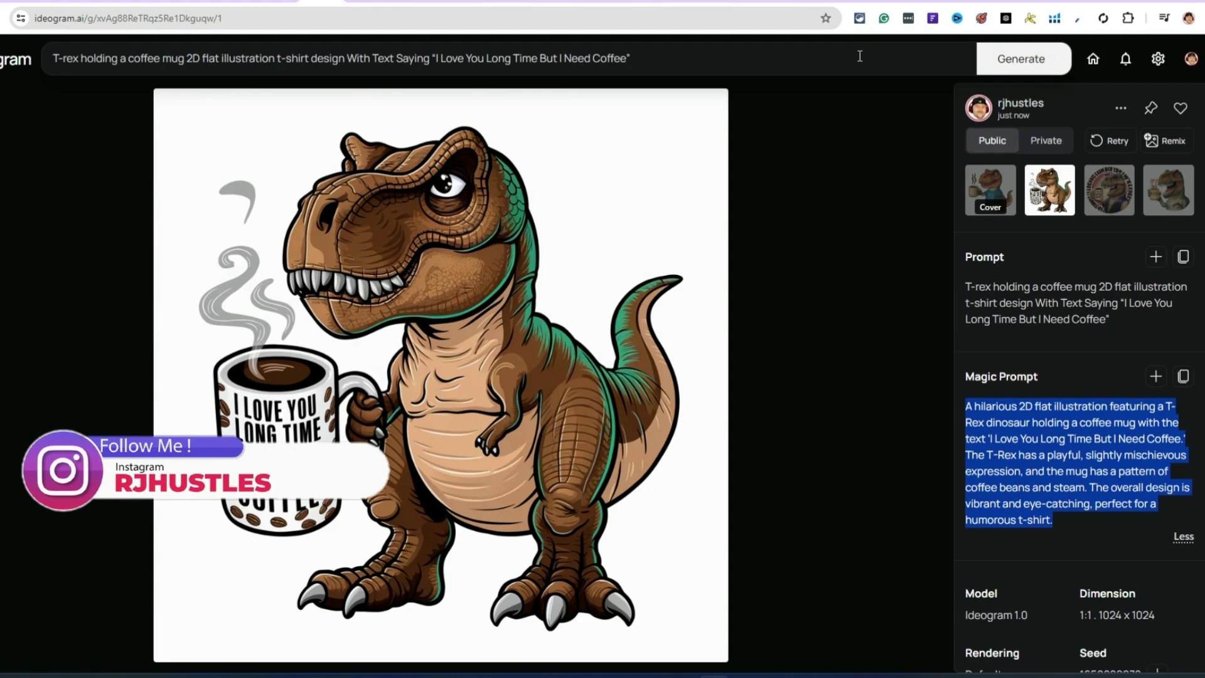
Download the T-rex coffee mug image and look at the Vectorizer.AI home page before returning to the design
click(1122, 109)
click(1040, 356)
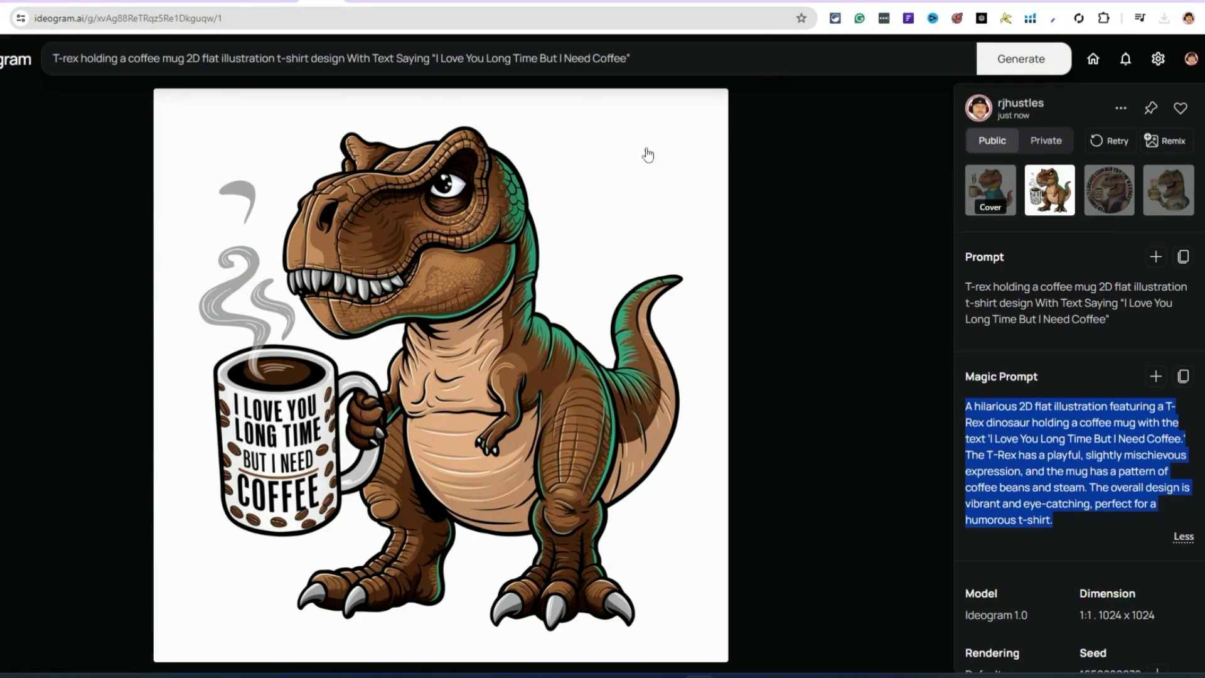
click(871, 2)
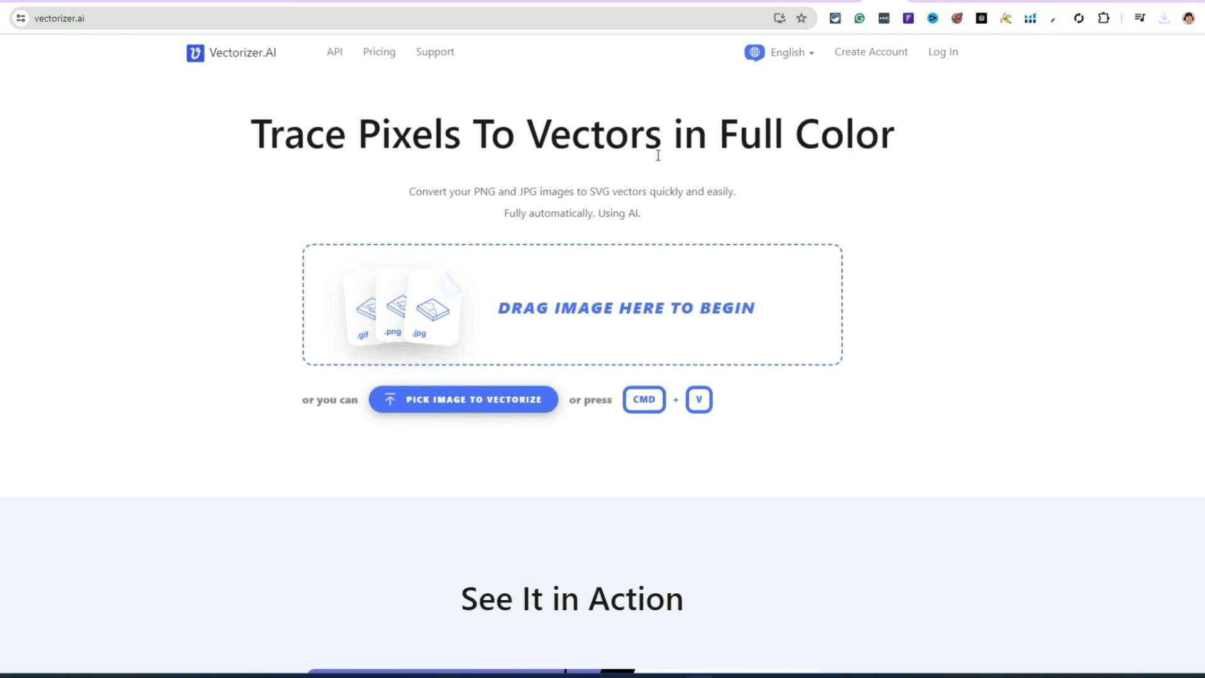
click(379, 60)
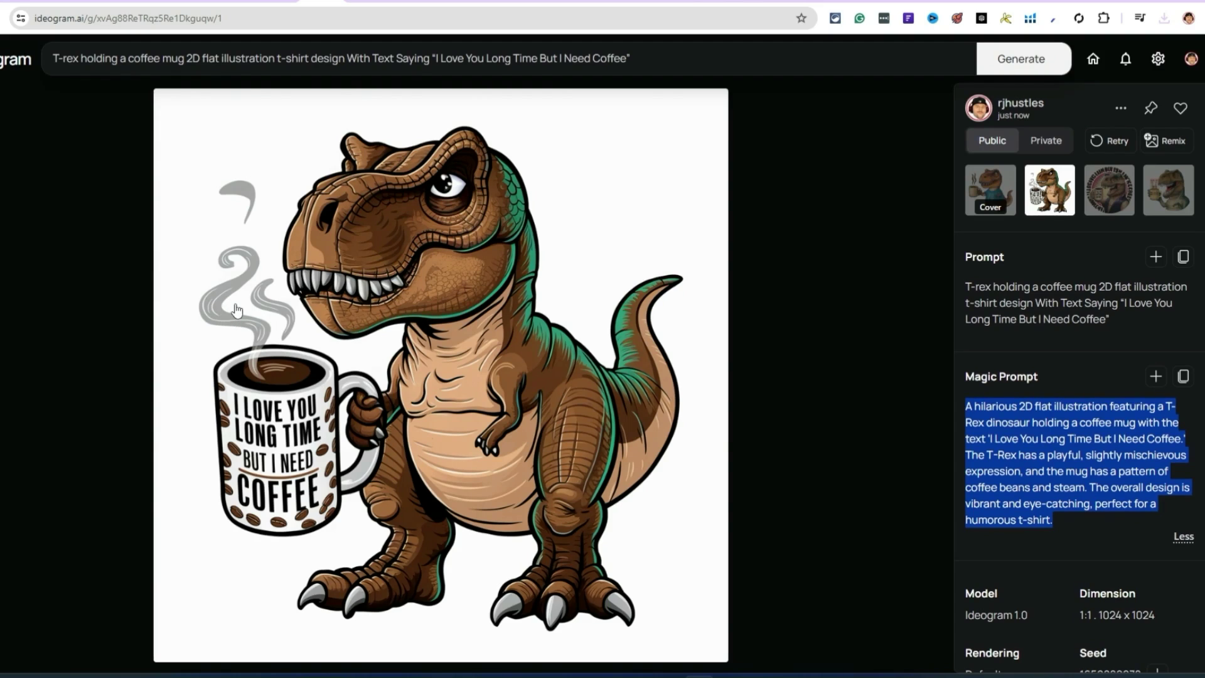
Switch to ChatGPT, start a new chat and search the public AIPRM prompts for "midjourney"
key(ctrl+Tab)
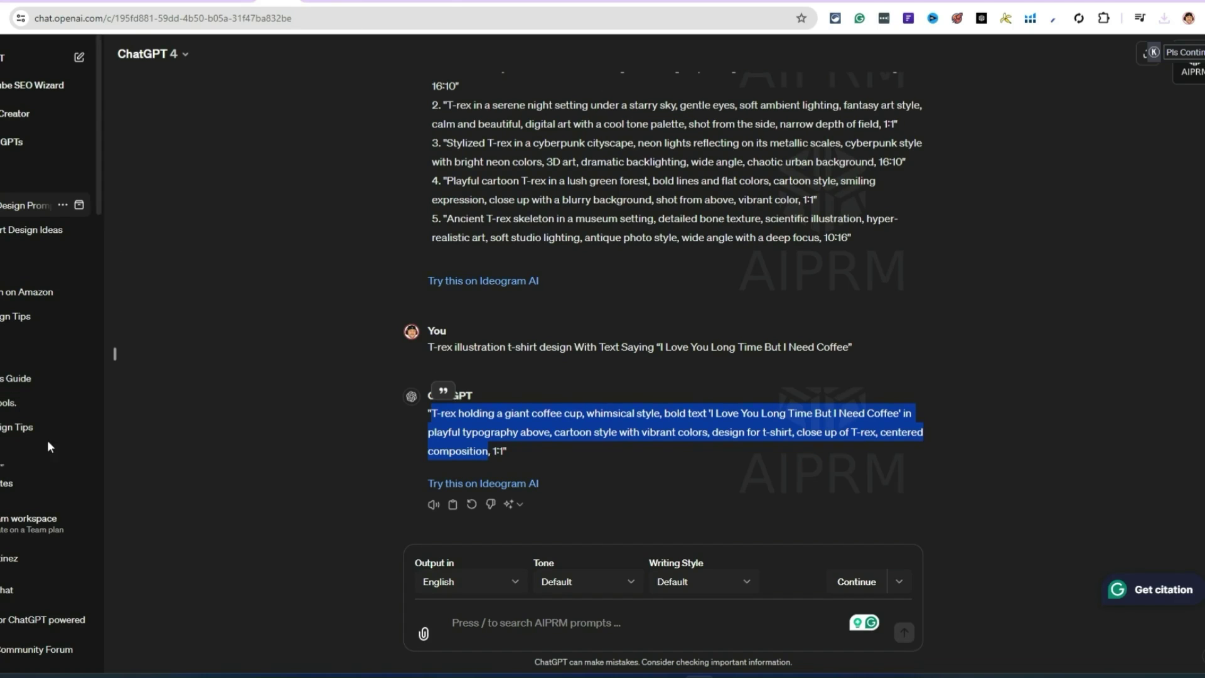
click(25, 57)
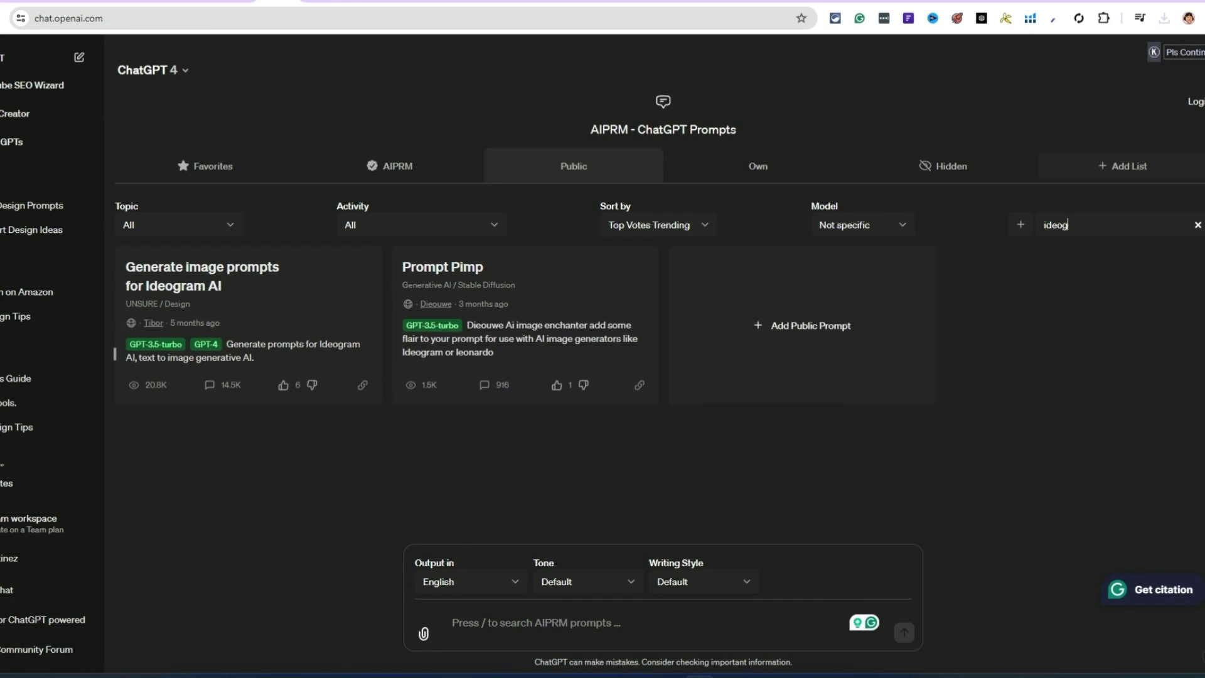
key(BackSpace)
key(BackSpace)
key(BackSpace)
key(BackSpace)
key(BackSpace)
text(midjourney)
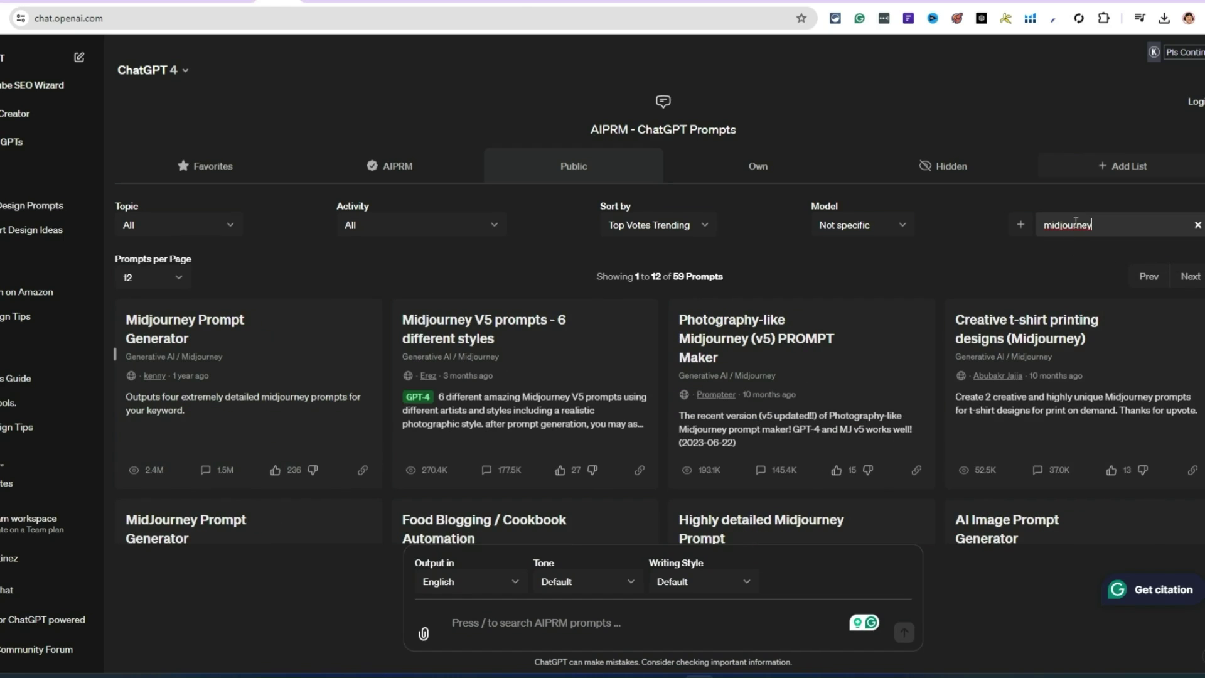
Run the Midjourney Prompt Generator on the T-rex coffee mug prompt text copied from the Ideogram design
scroll(218, 415, down, 1)
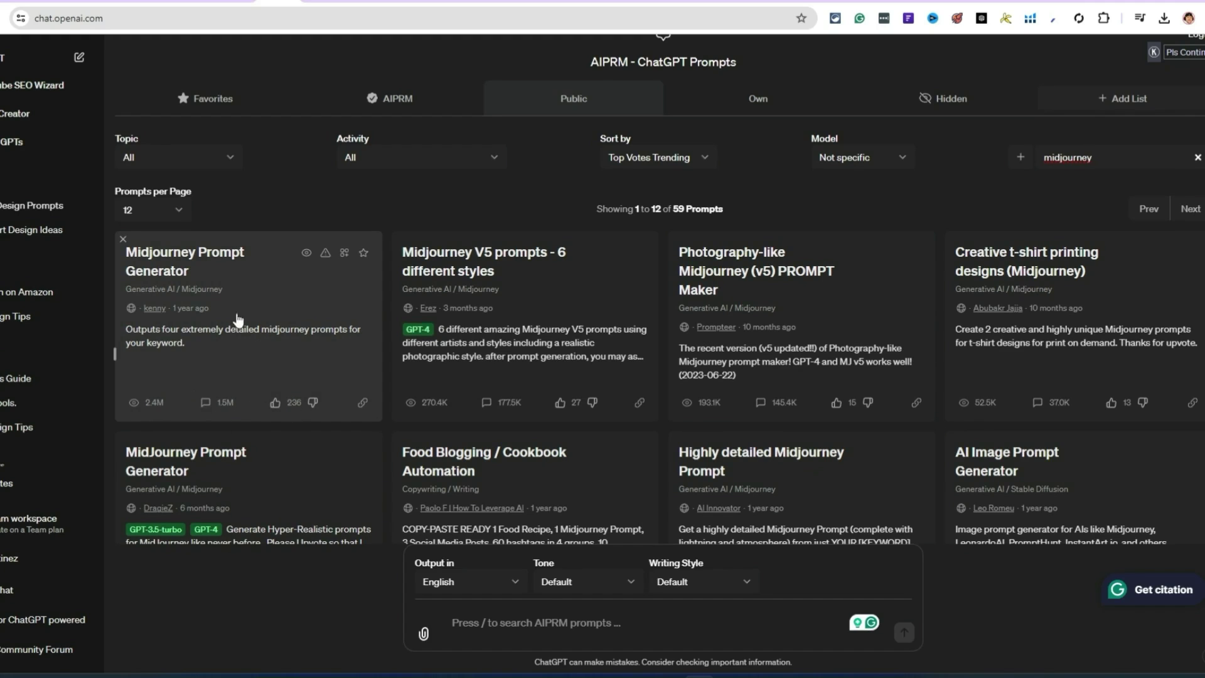
click(254, 333)
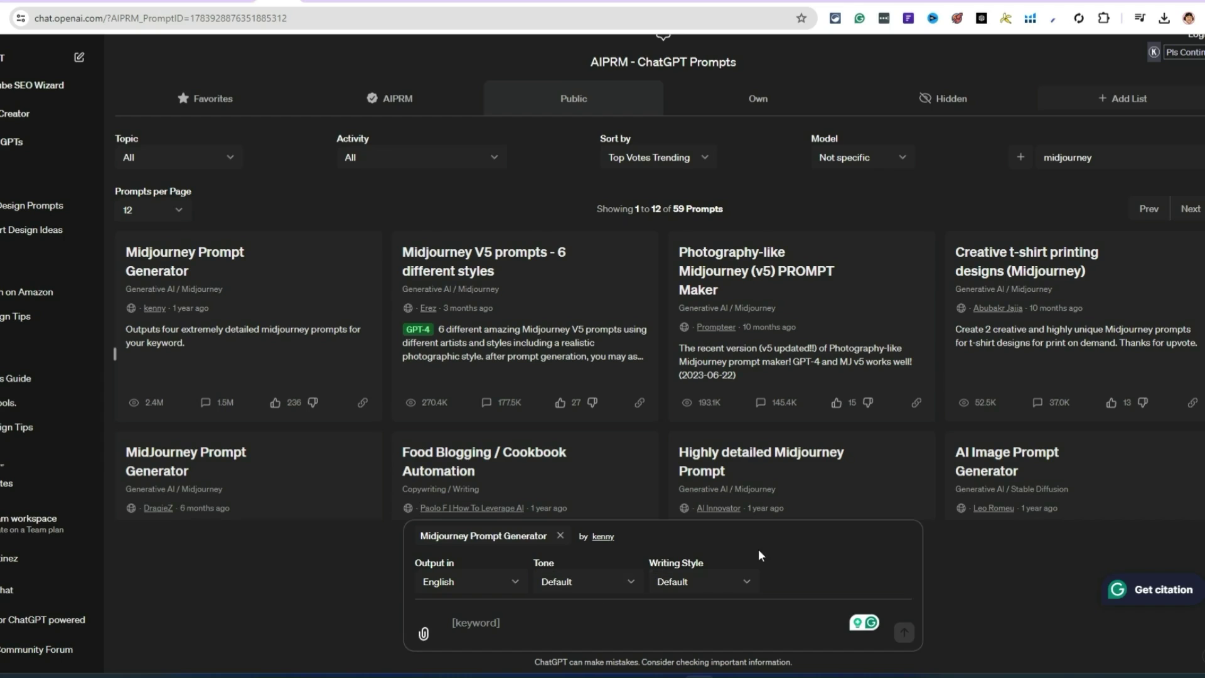
text(t-shi)
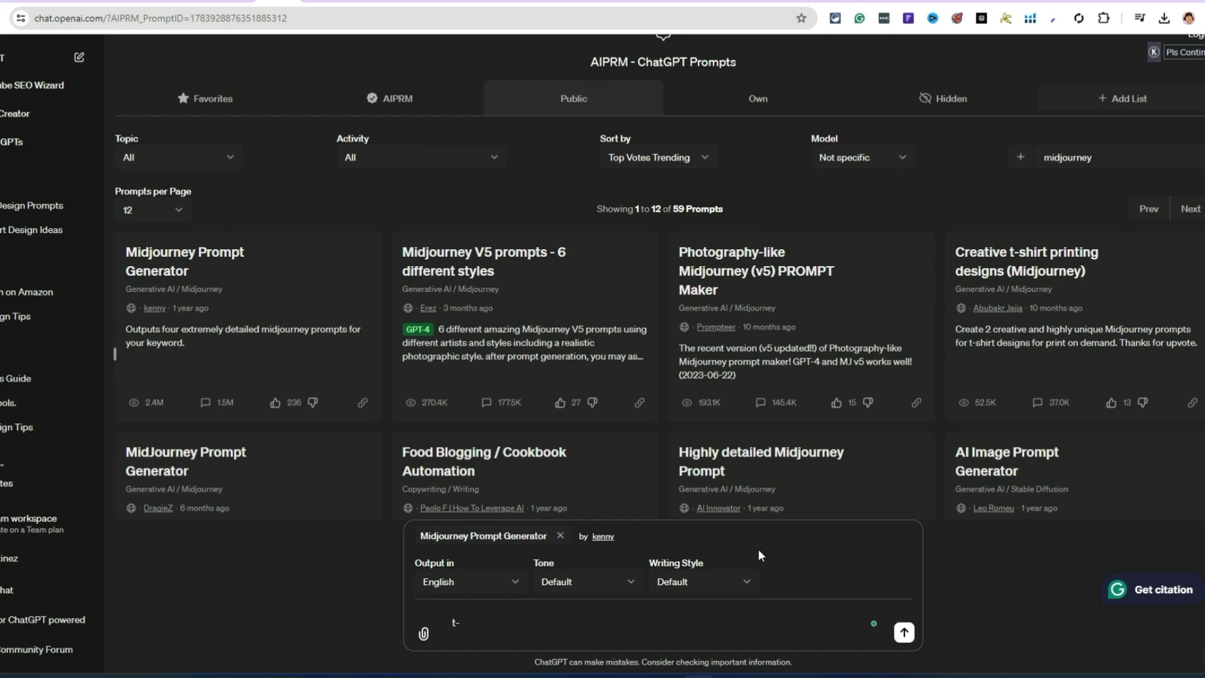
text( ho)
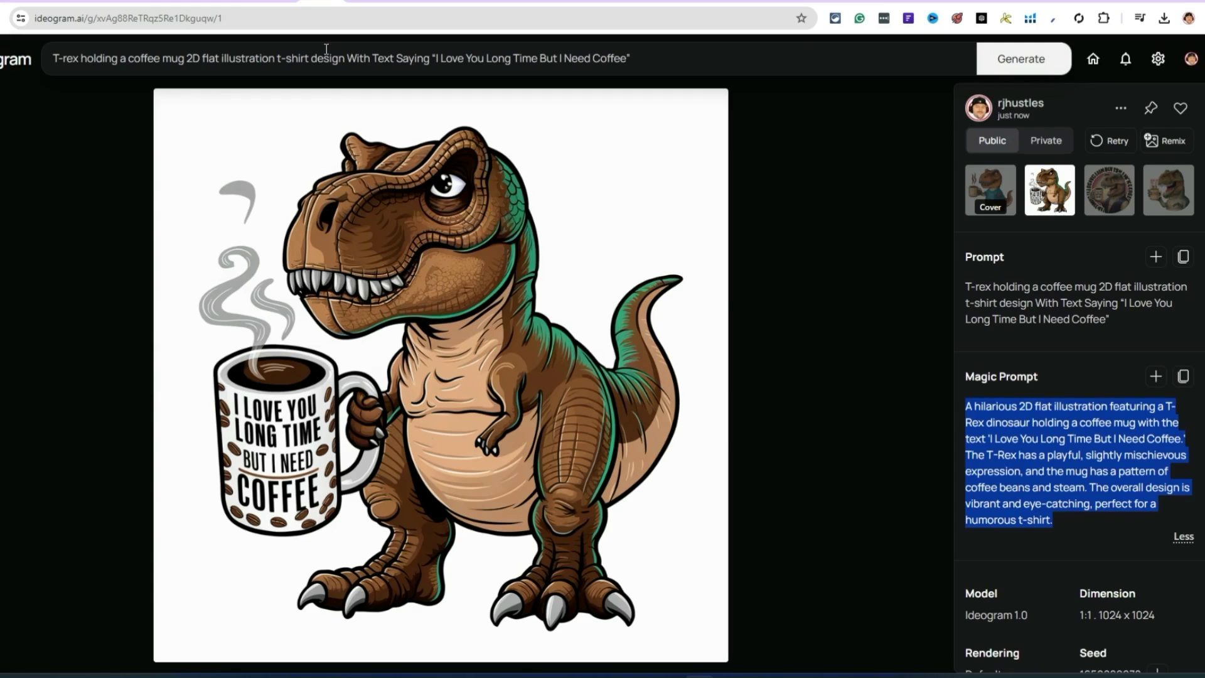
click(326, 103)
triple_click(359, 59)
key(ctrl+c)
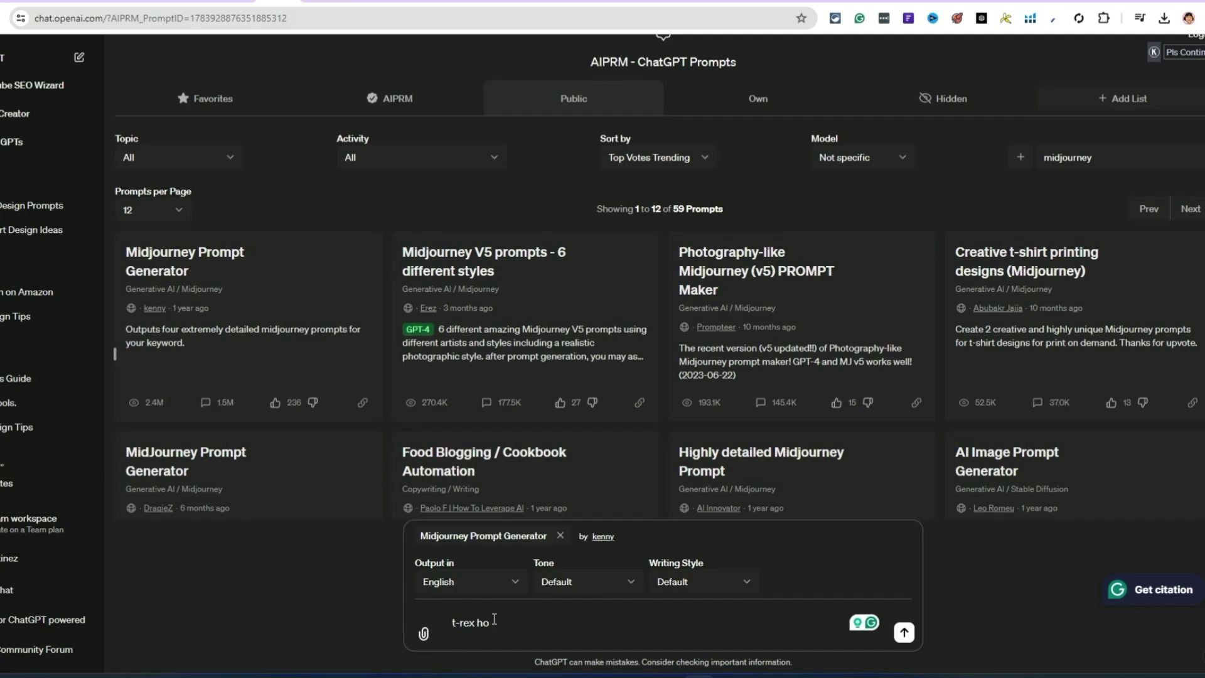
key(ctrl+a)
key(ctrl+v)
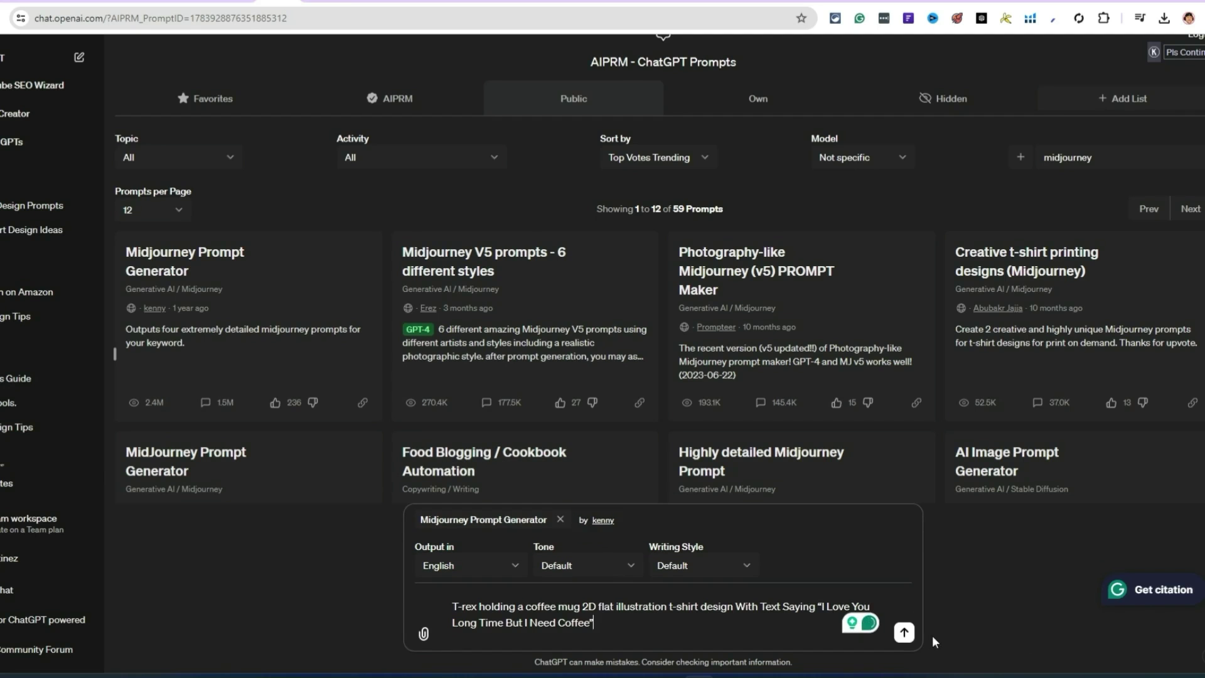
key(Return)
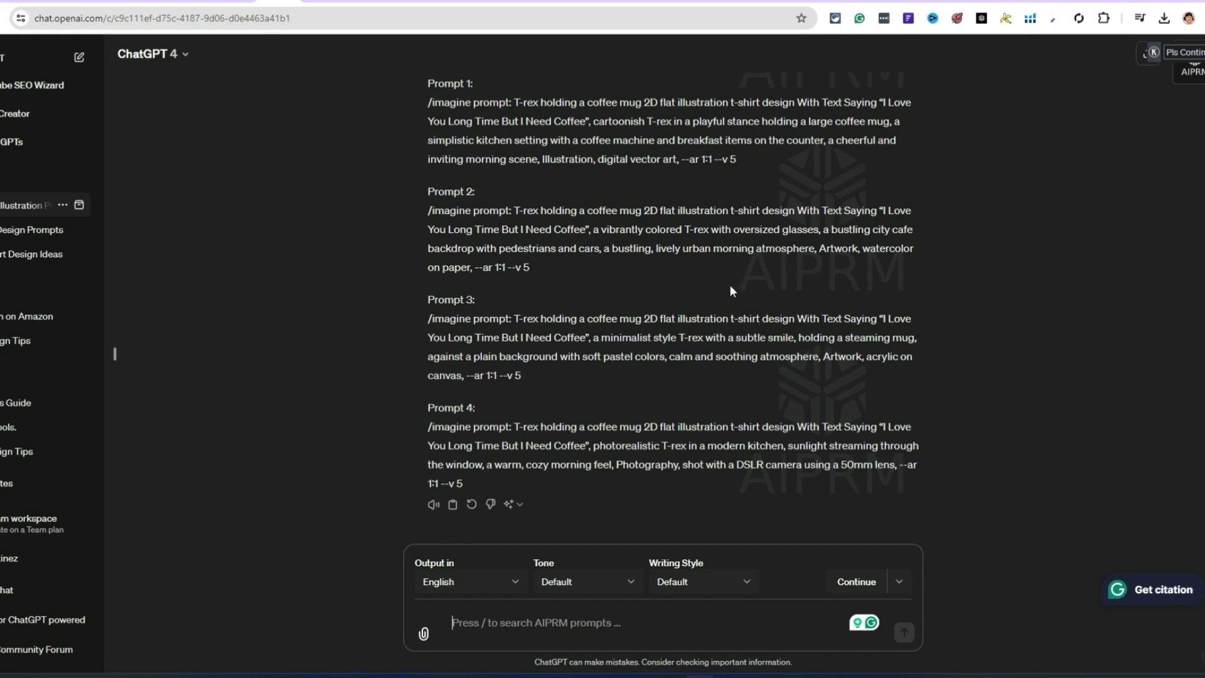
Review the generated prompts, browse the public AIPRM "midjourney" prompts in a new chat, and reopen the T-rex prompts chat
scroll(684, 301, up, 1)
scroll(732, 317, down, 1)
click(79, 58)
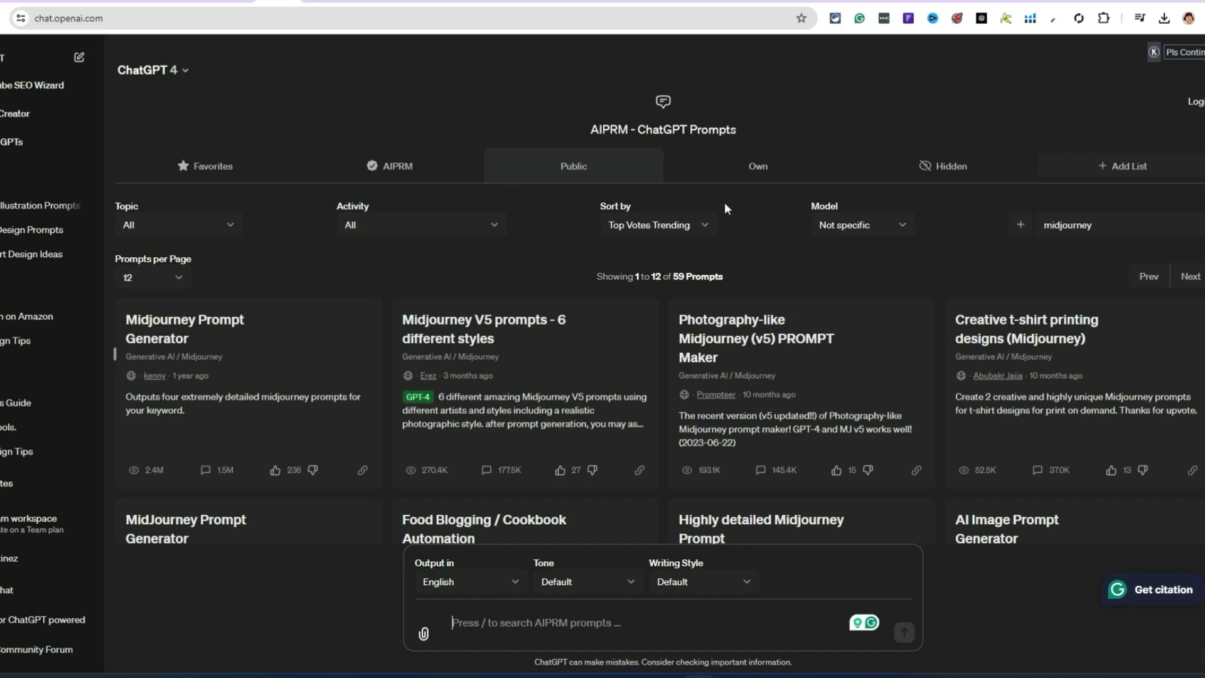
scroll(816, 362, down, 7)
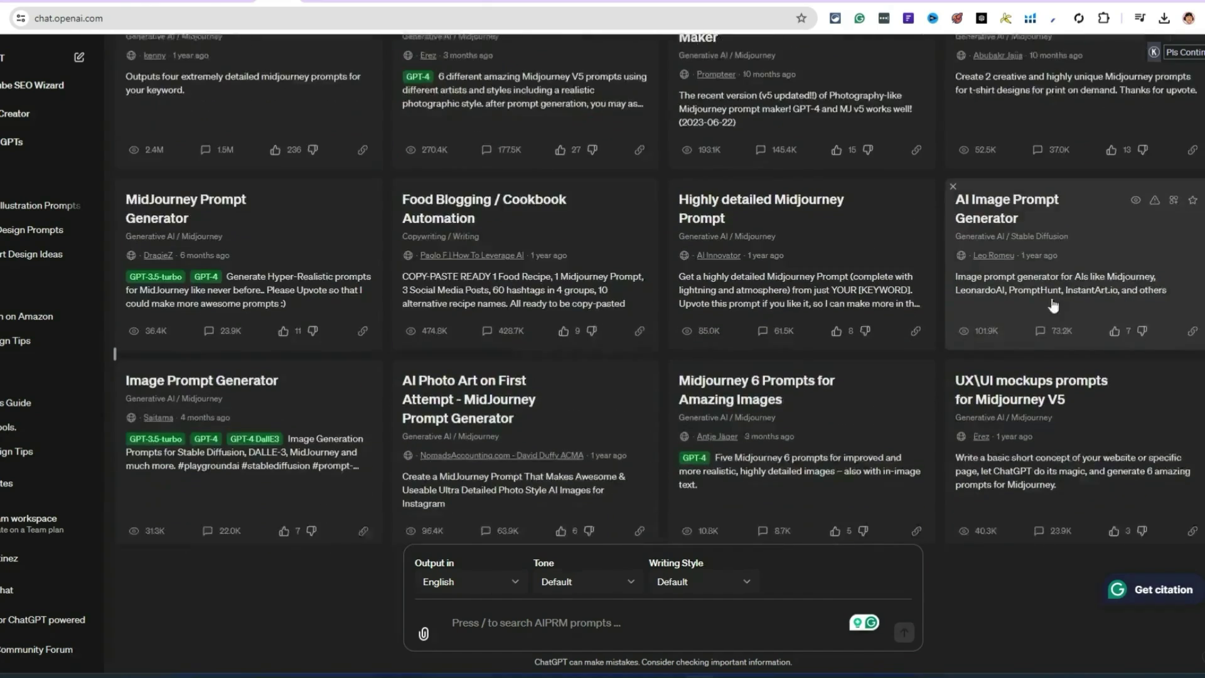
scroll(966, 364, up, 7)
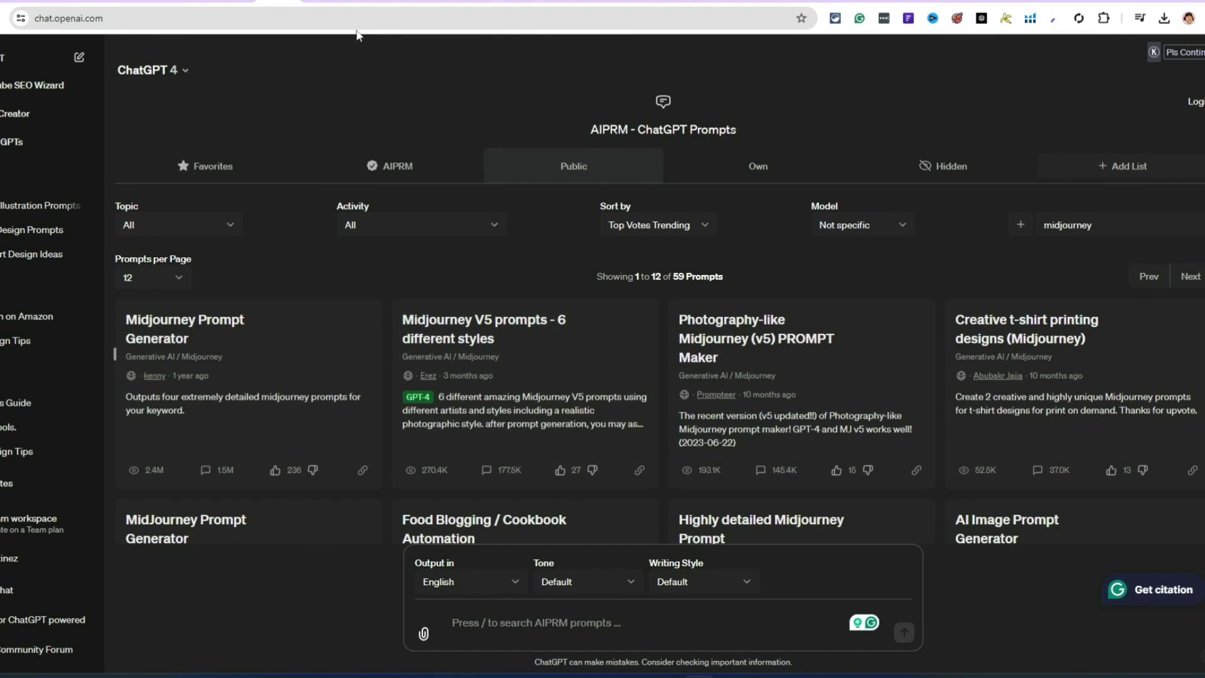
click(38, 206)
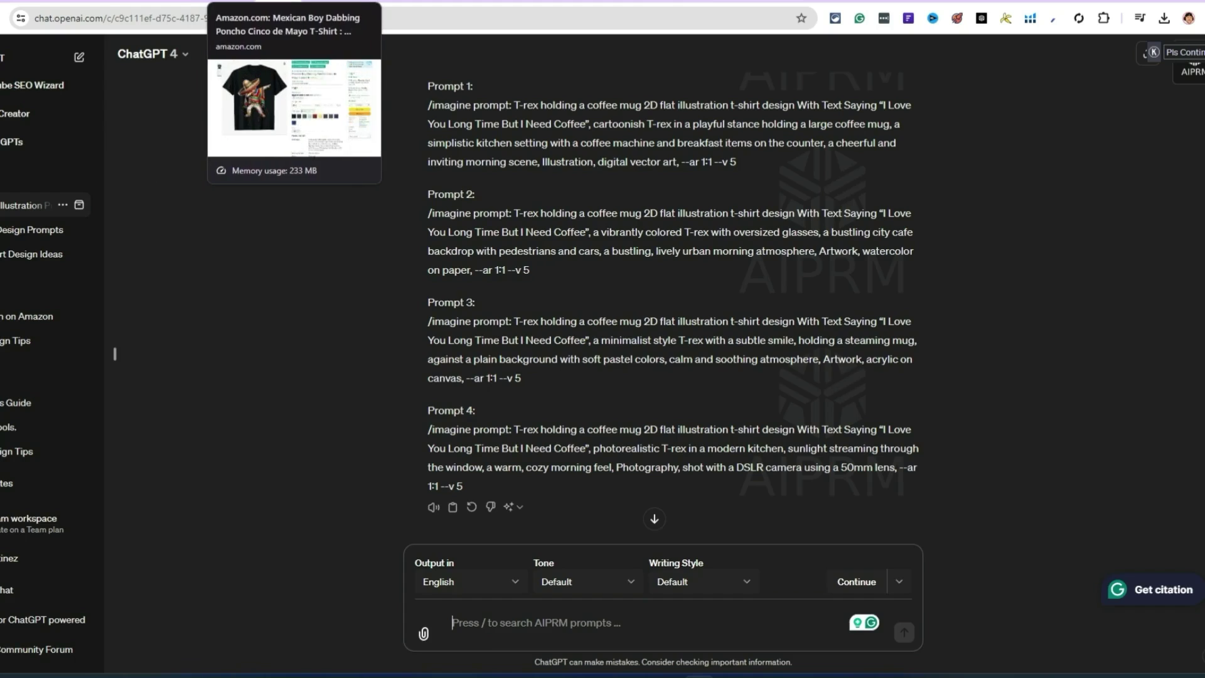
Switch to the Amazon listing of the Tie-Dye Frog Peace Sign Hippie T-Shirt and look over its design, ratings and price
click(264, 2)
scroll(260, 229, down, 9)
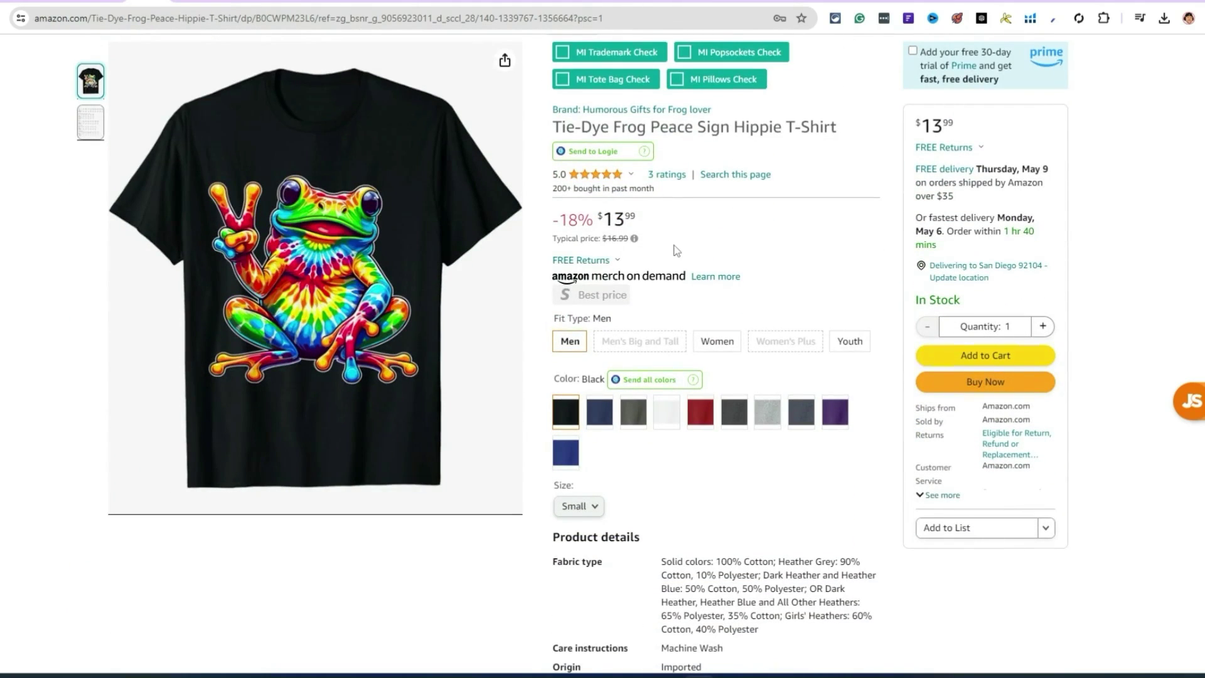
click(603, 174)
click(1030, 18)
click(258, 196)
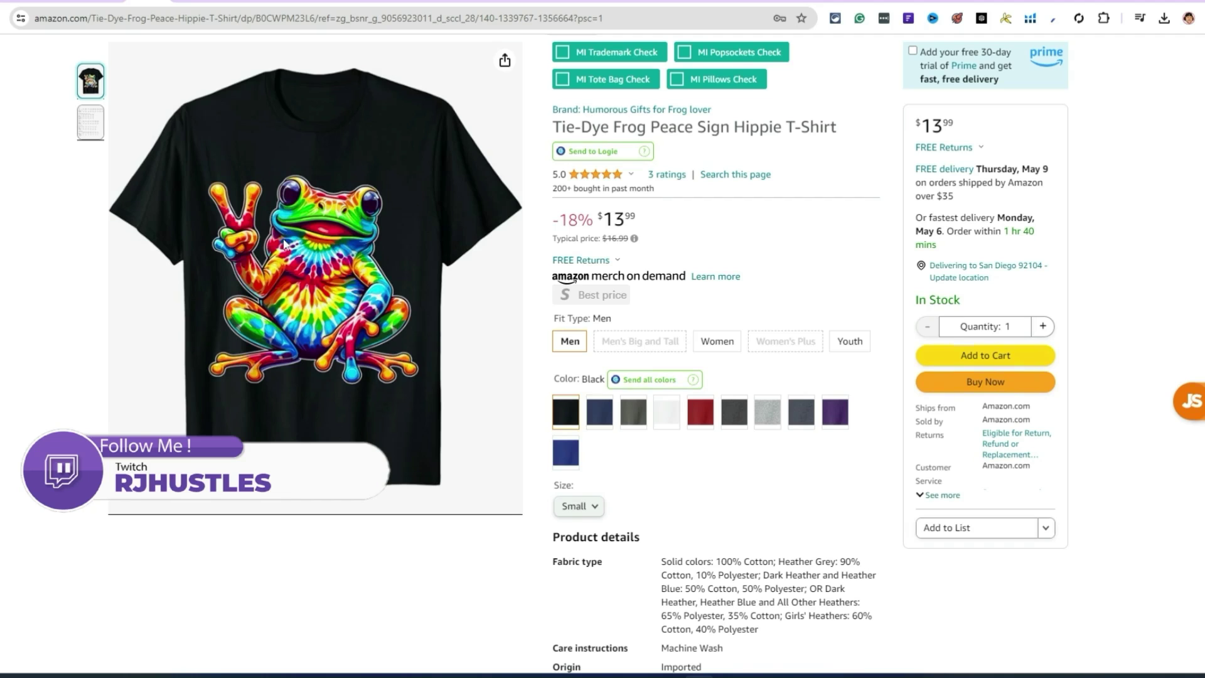
Set the frog T-shirt's Helium 10 chart to All Time, examine its sales rank history and return to the design
scroll(280, 291, down, 10)
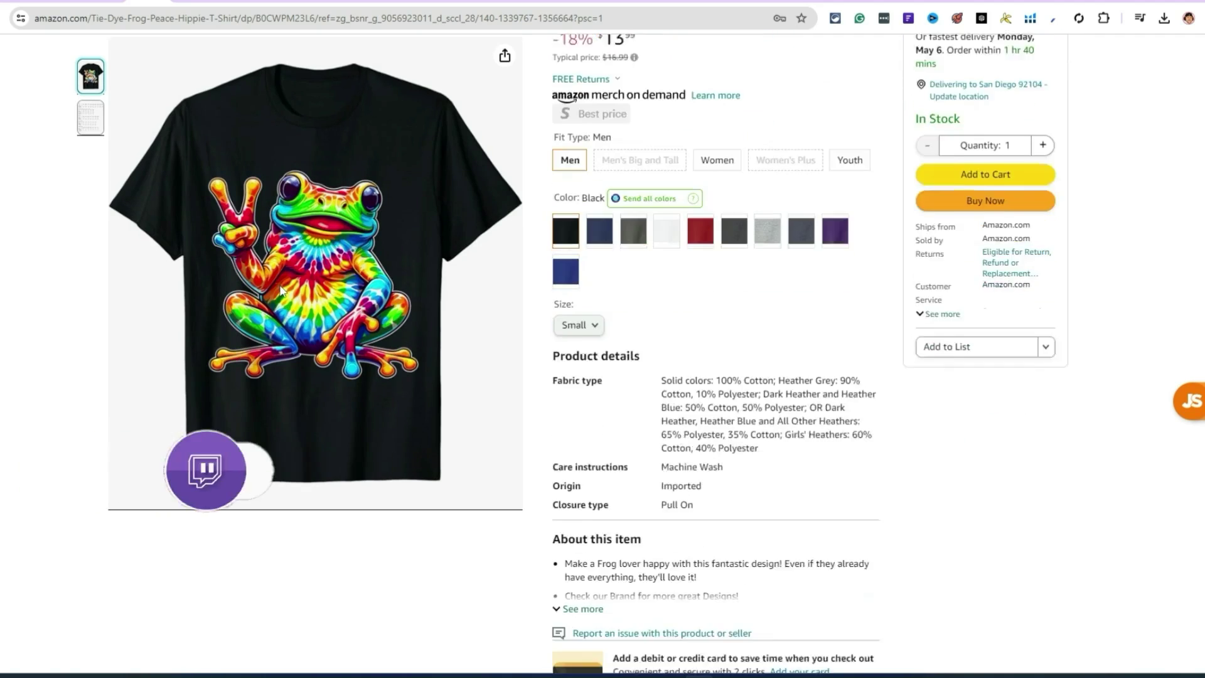
click(664, 346)
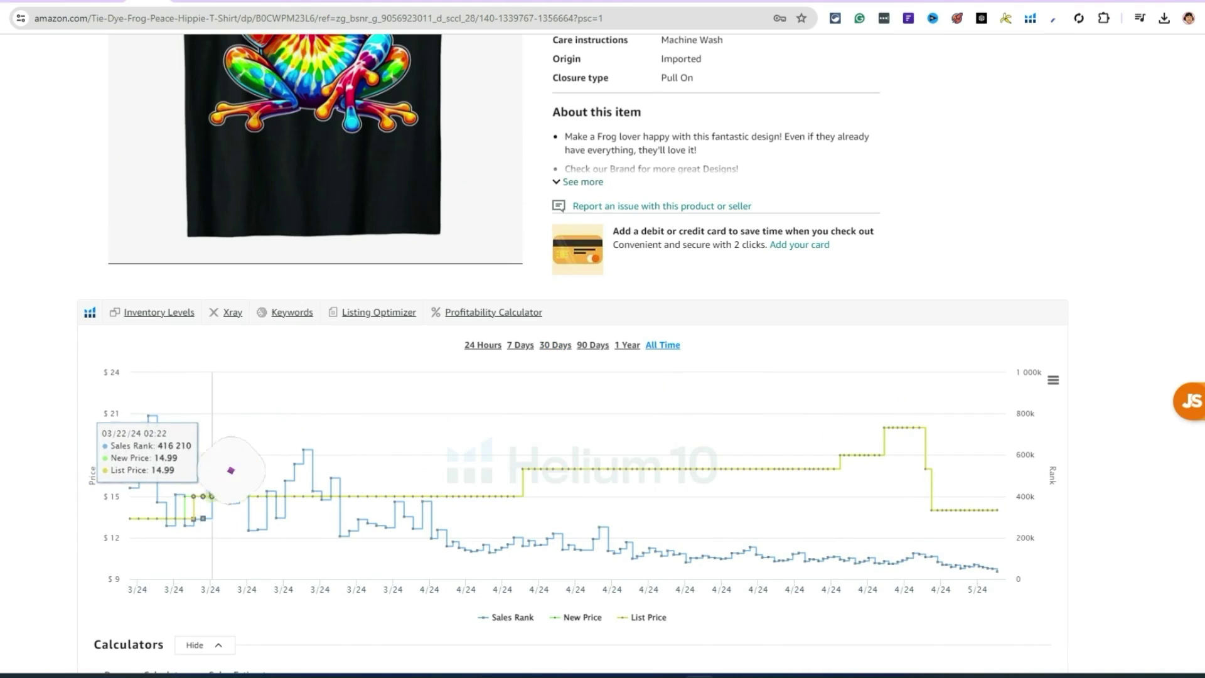
scroll(355, 442, up, 4)
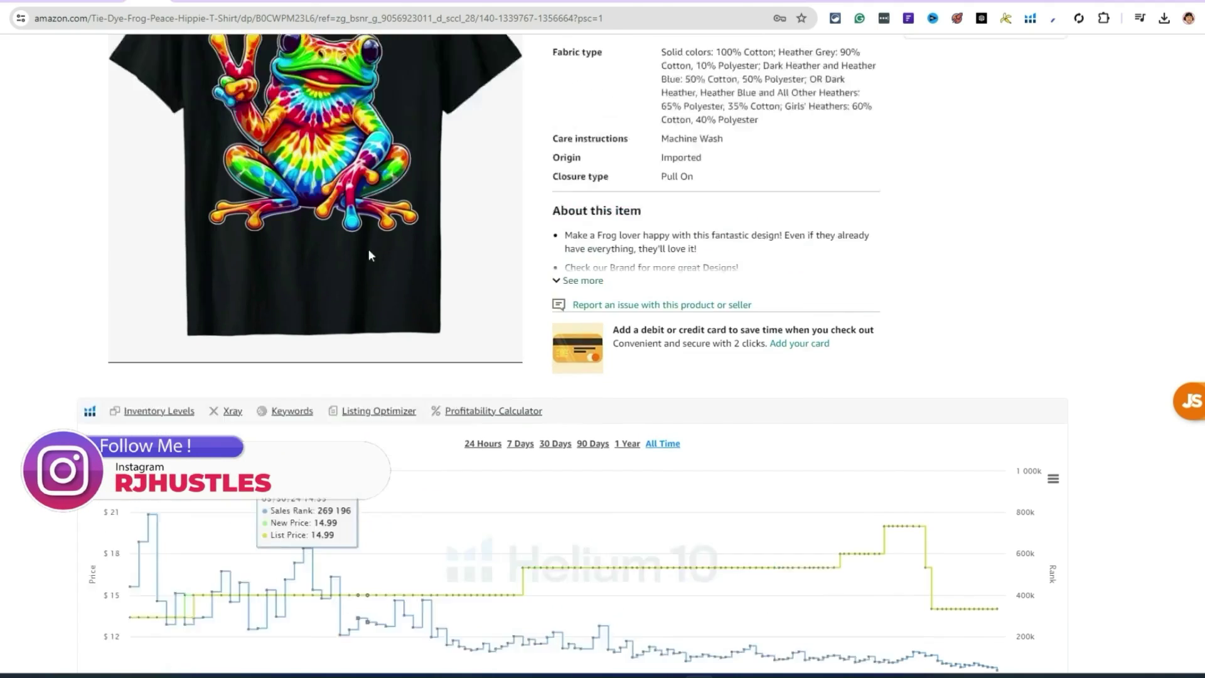
scroll(538, 500, down, 5)
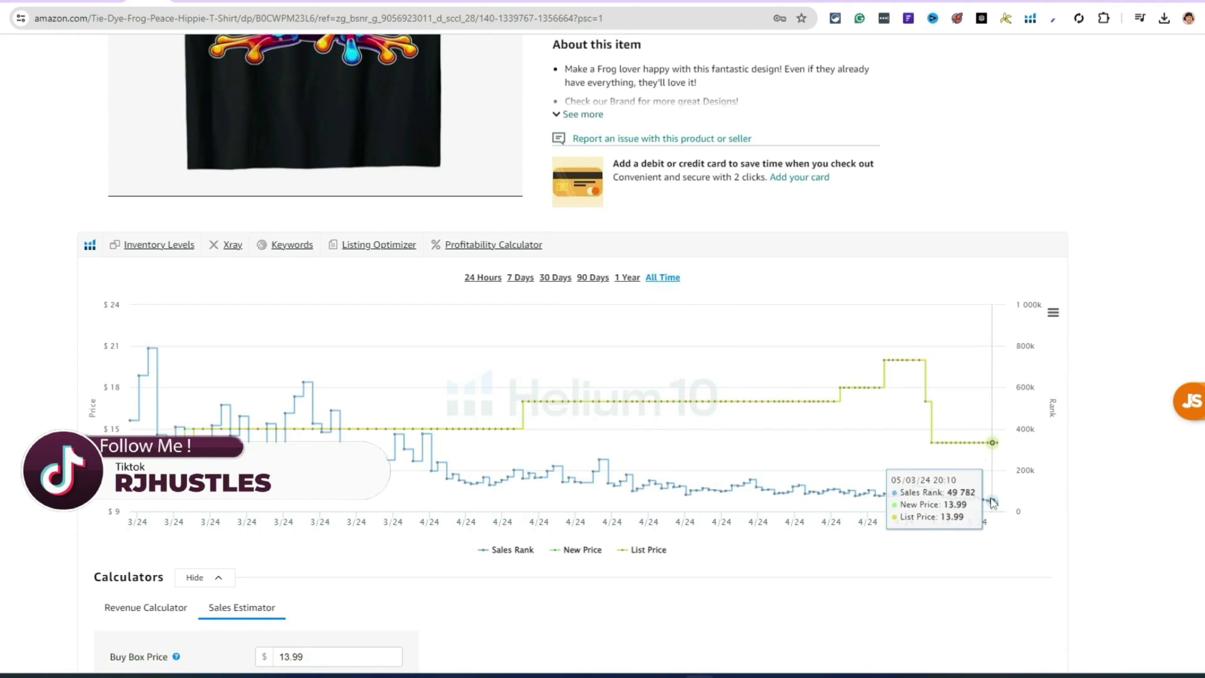
scroll(939, 416, up, 7)
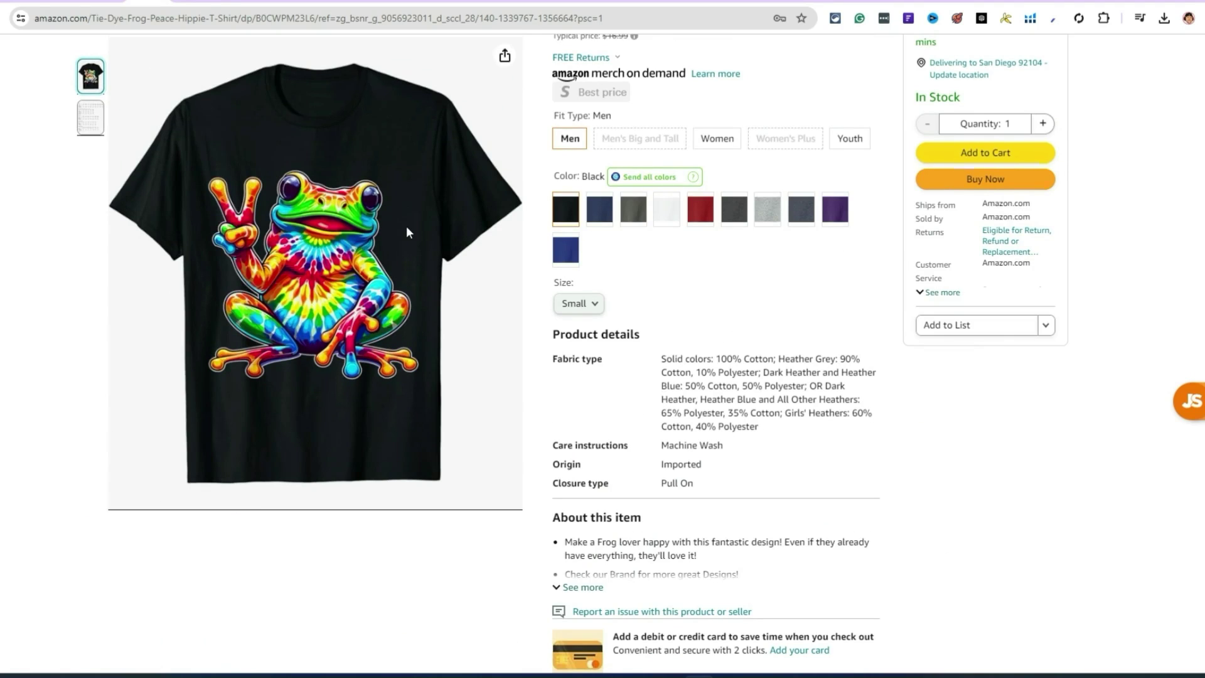
scroll(411, 227, up, 3)
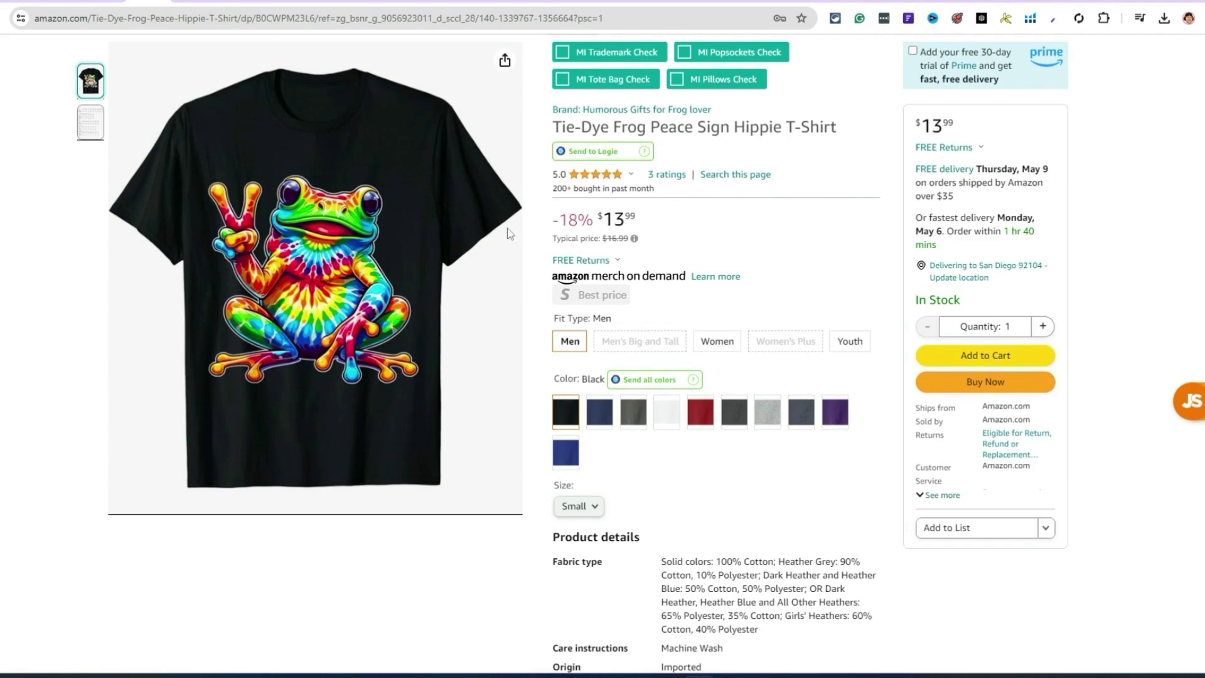
Open the Flamingo Drinking Margarita T-shirt listing and highlight "Cinco De Mayo" in its title while reviewing the design
click(245, 2)
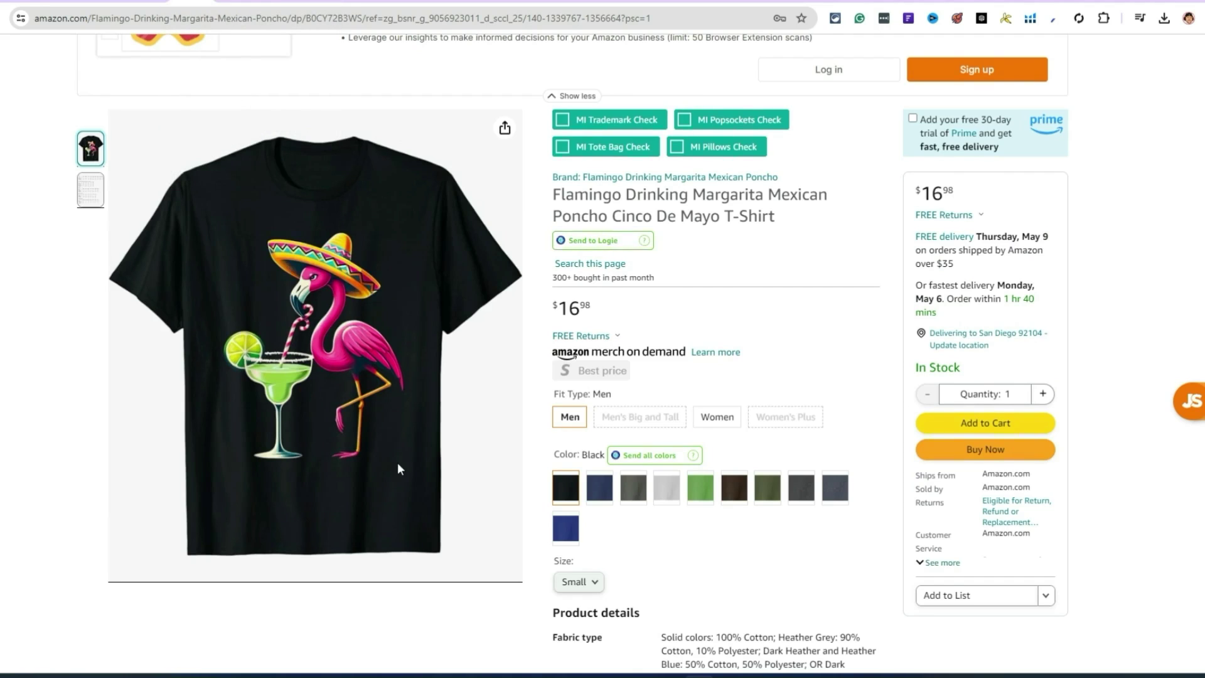
drag(617, 216, 721, 216)
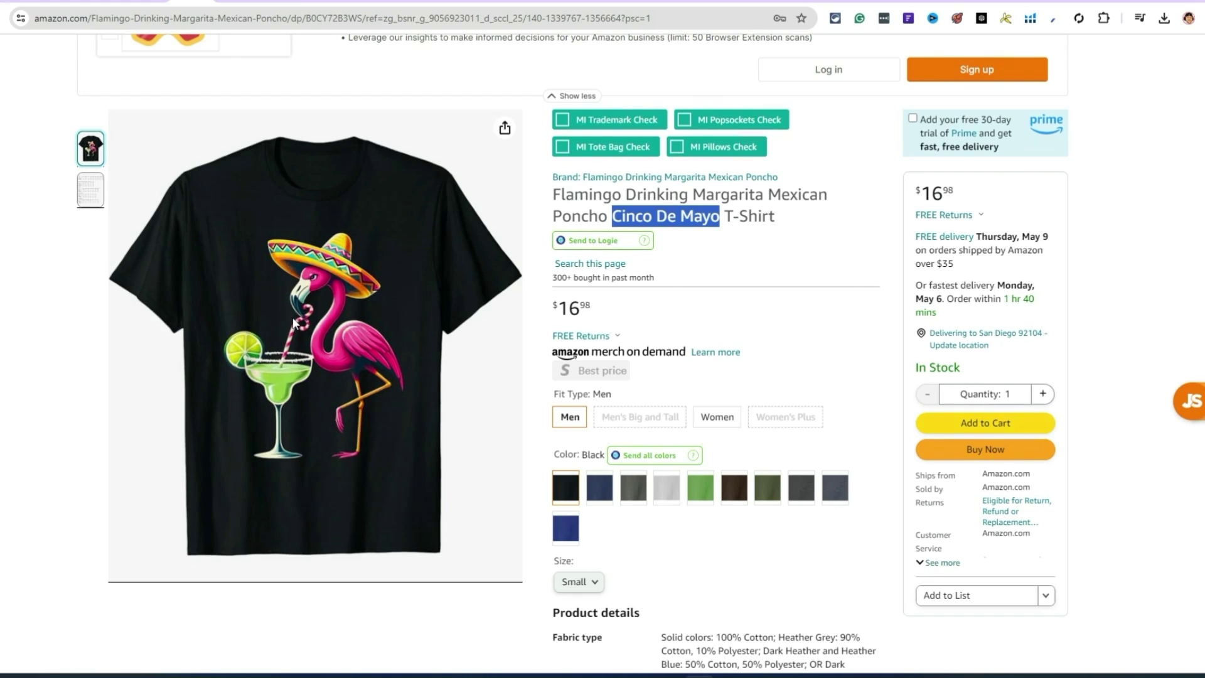
click(644, 210)
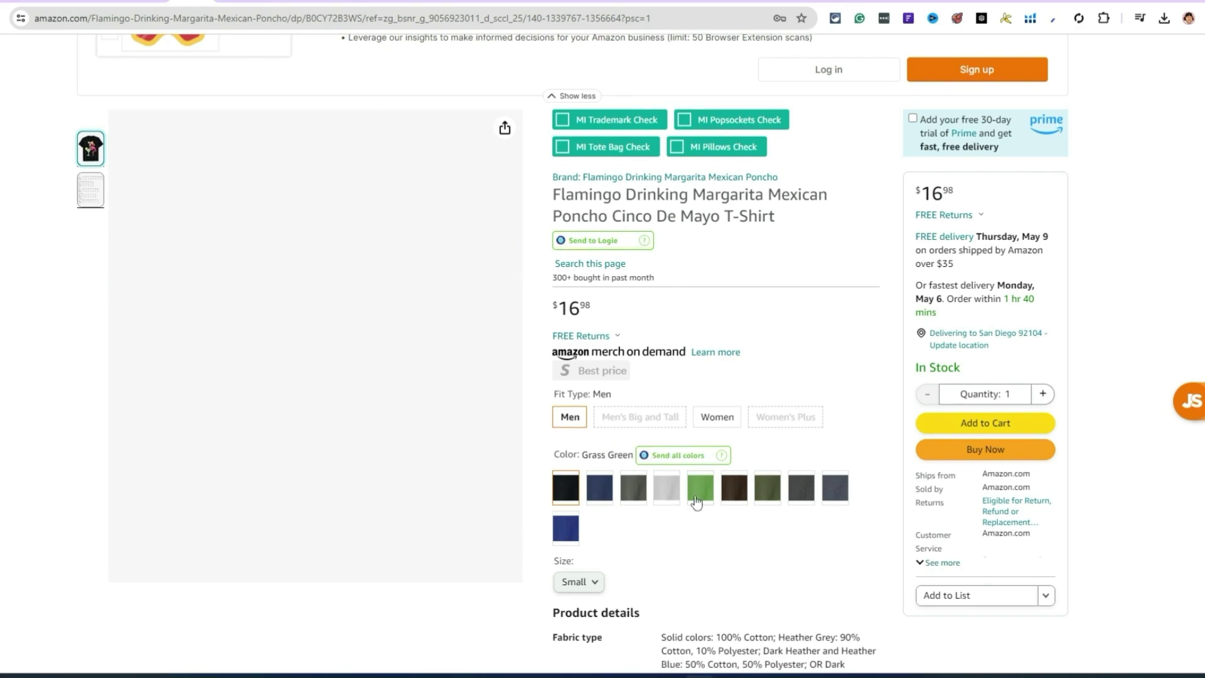
Set the flamingo T-shirt's chart to All Time, examine its sales rank history, and highlight "Cinco De Mayo" in the title again
scroll(696, 502, down, 10)
click(663, 217)
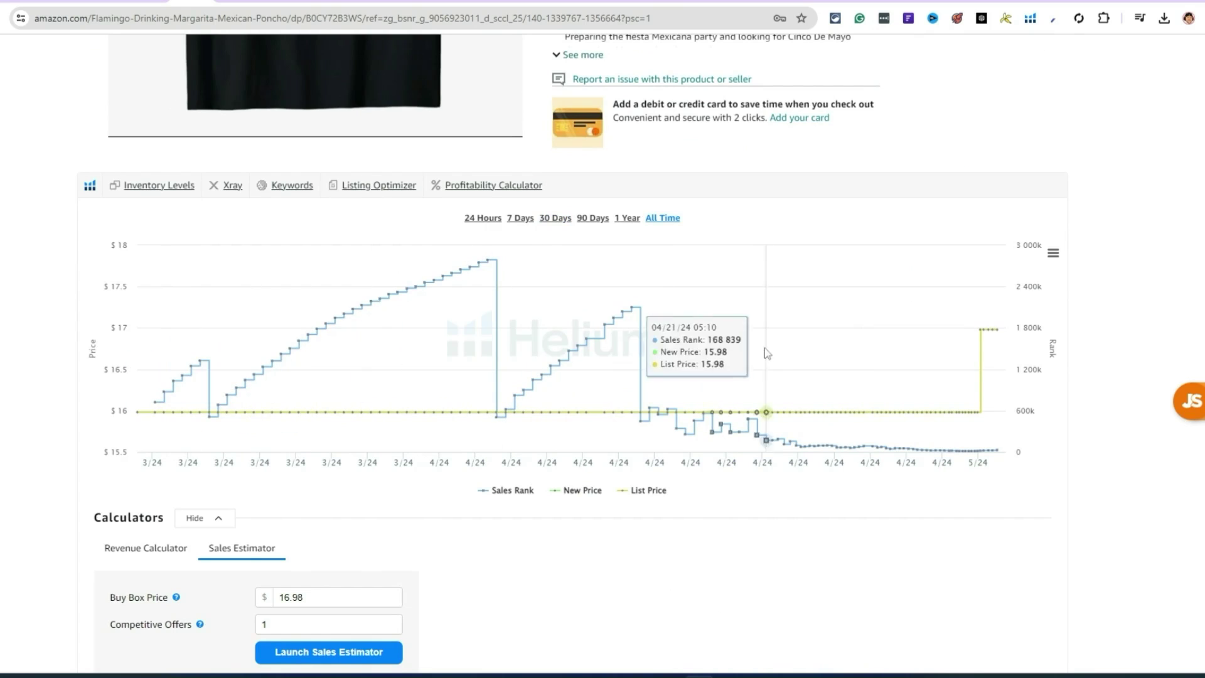
scroll(405, 322, up, 9)
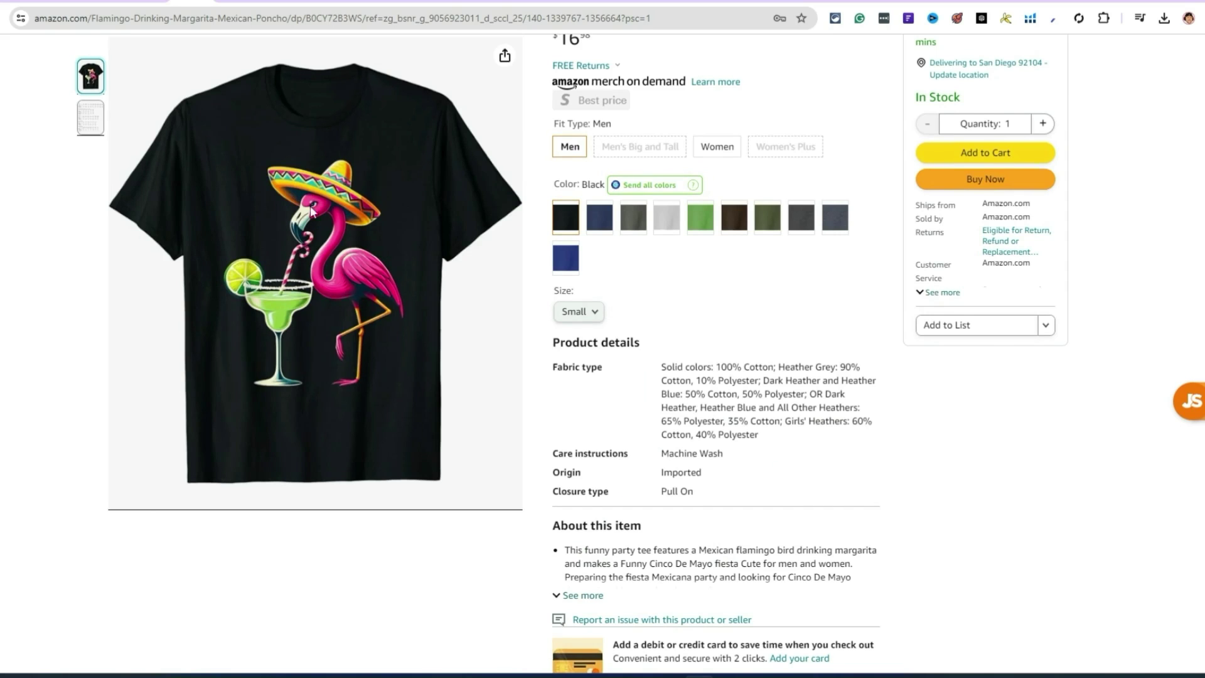
scroll(341, 271, up, 2)
scroll(340, 276, down, 9)
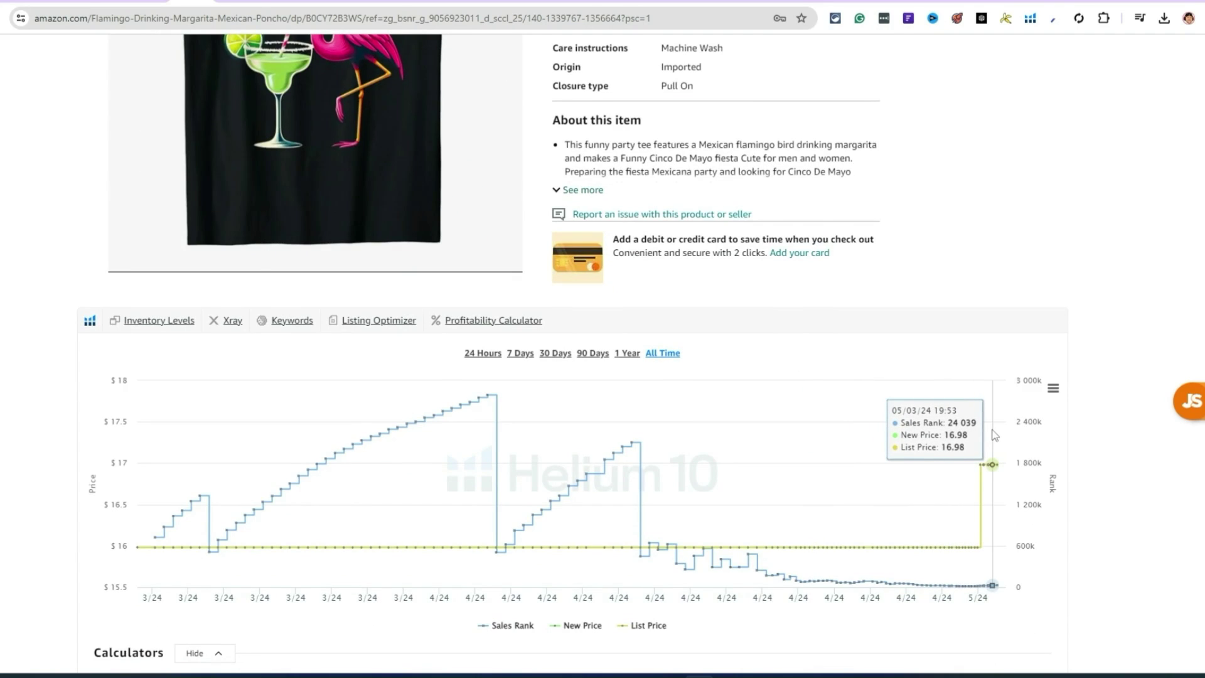
scroll(991, 433, up, 9)
drag(613, 155, 719, 152)
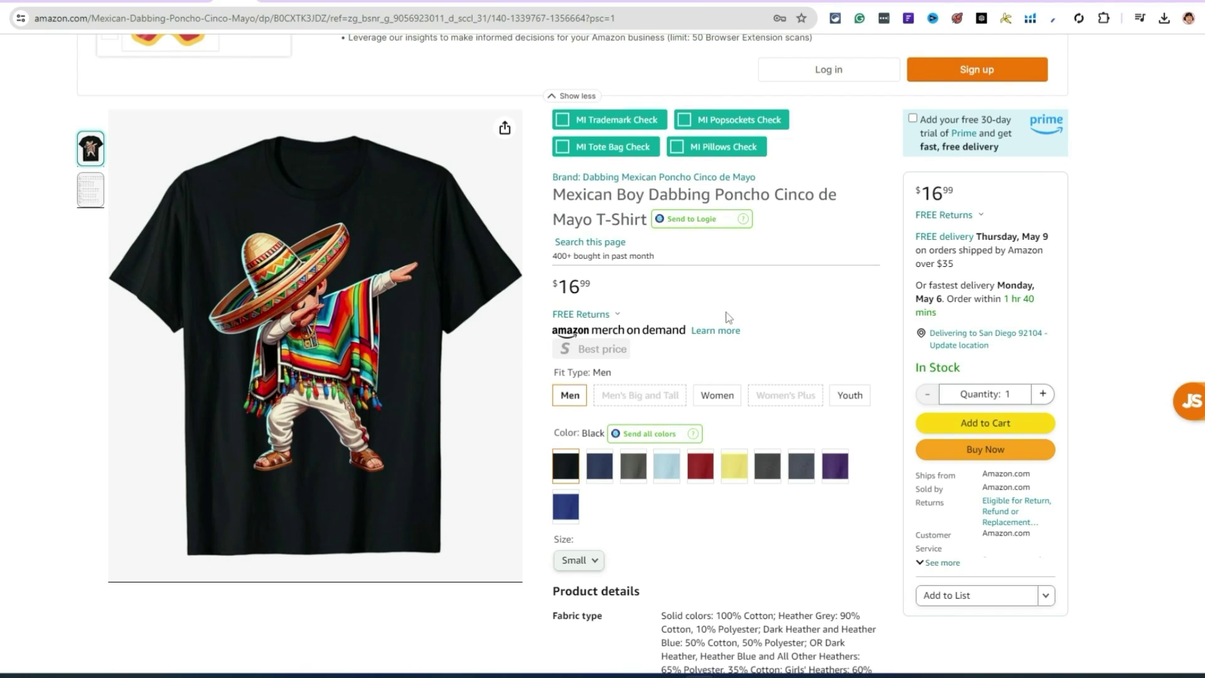
Examine the Mexican Boy Dabbing Poncho T-shirt listing and its All Time sales rank history, returning to the product details
scroll(728, 317, down, 5)
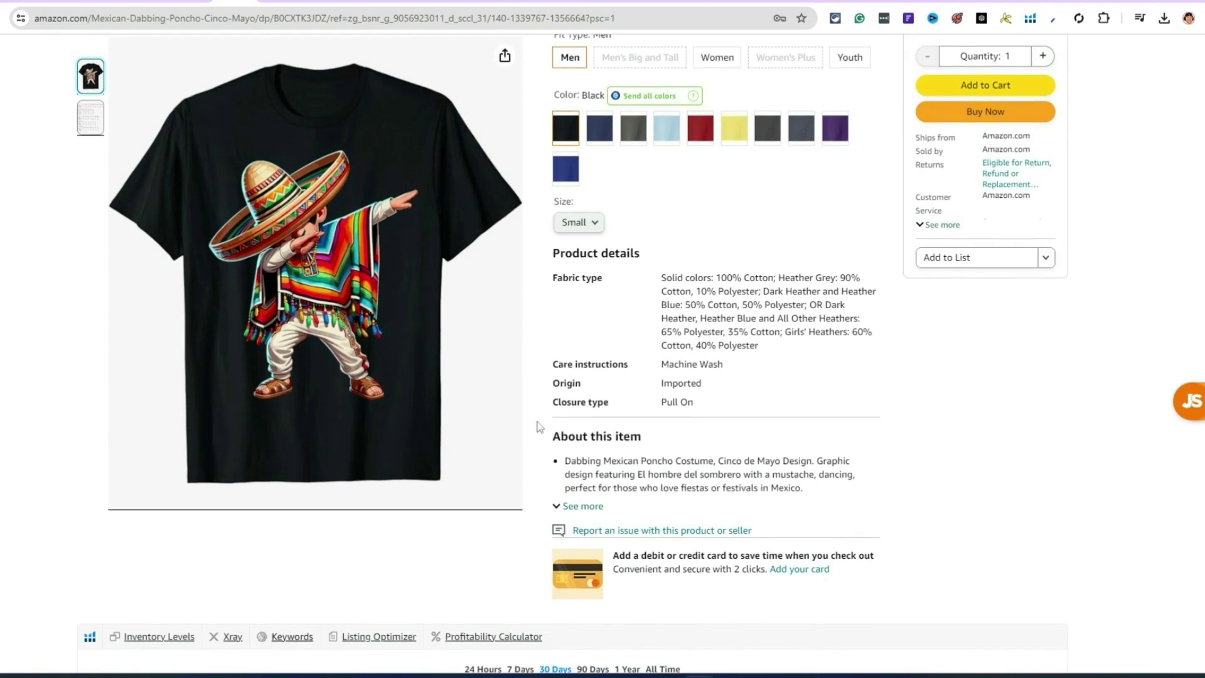
scroll(288, 394, down, 6)
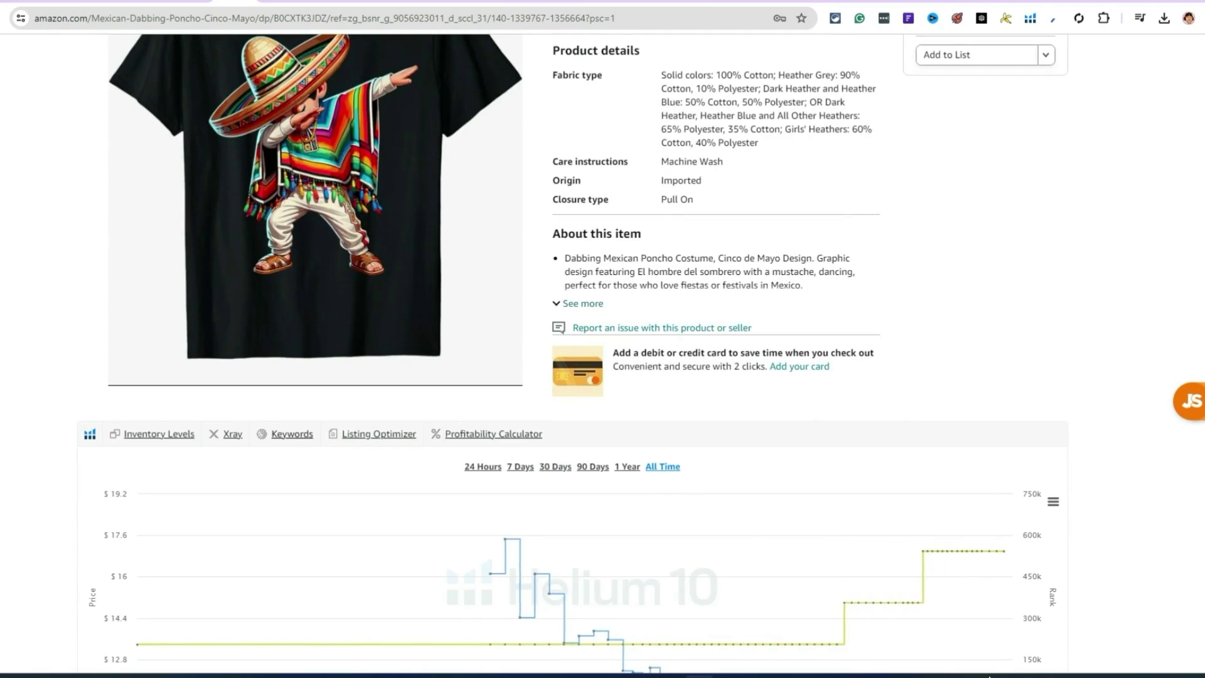
scroll(960, 534, down, 1)
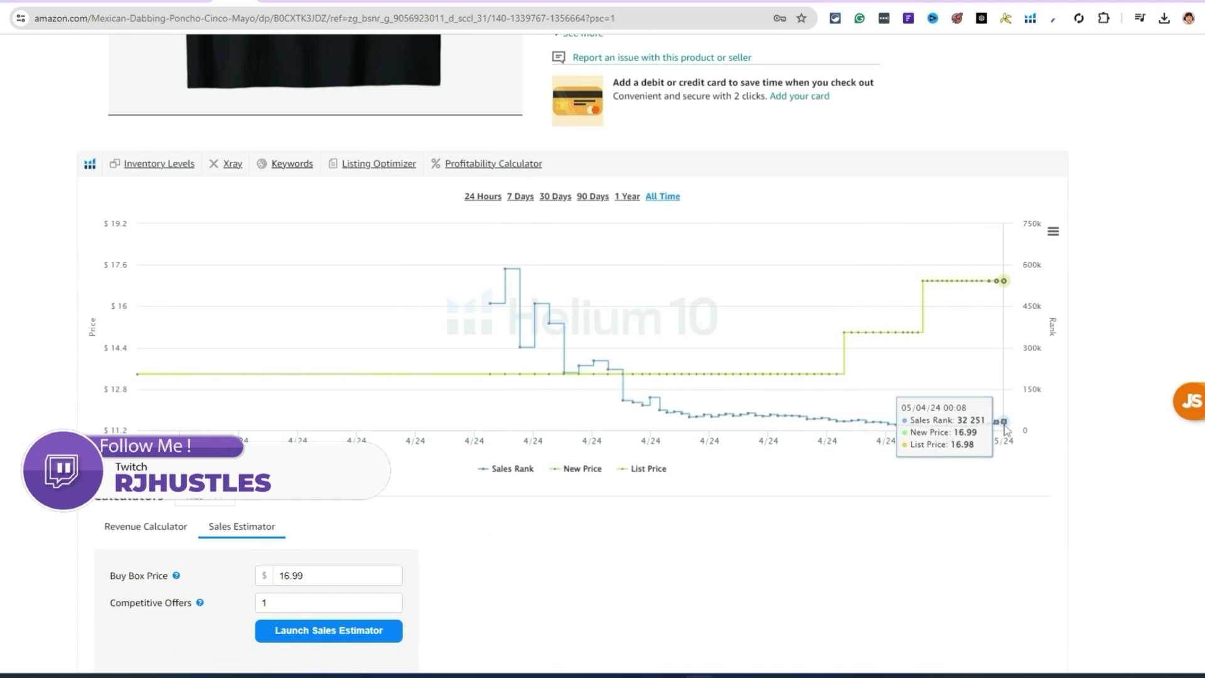
scroll(954, 378, up, 15)
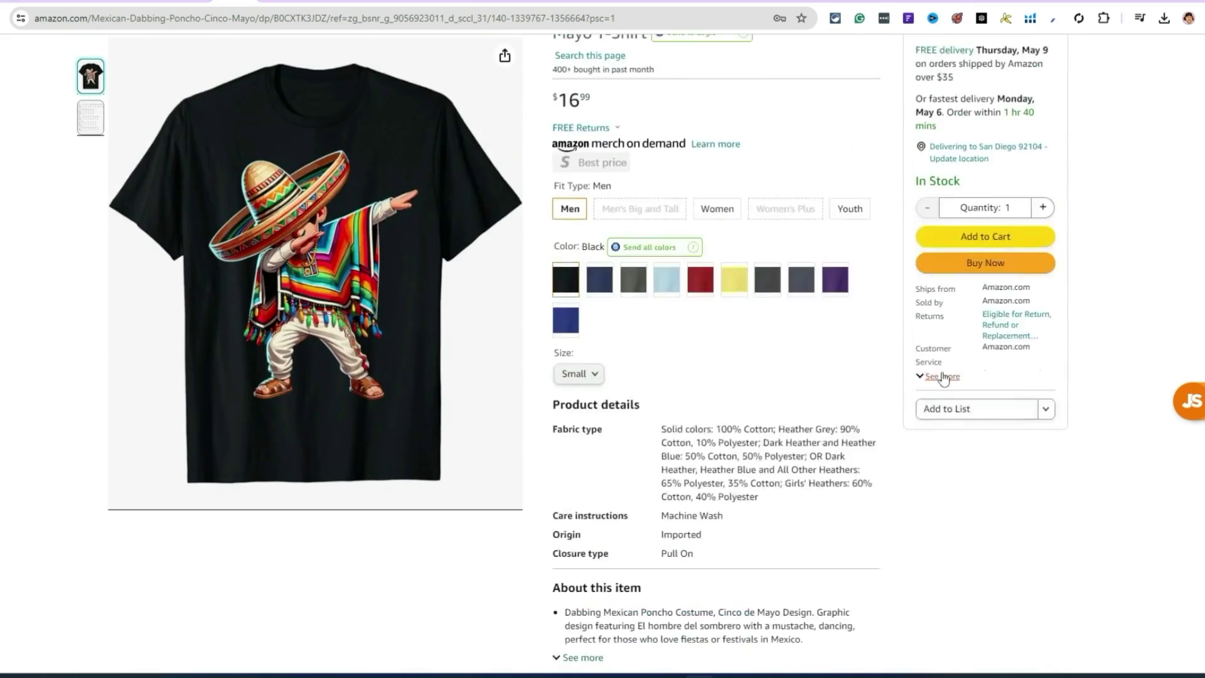
scroll(665, 471, down, 2)
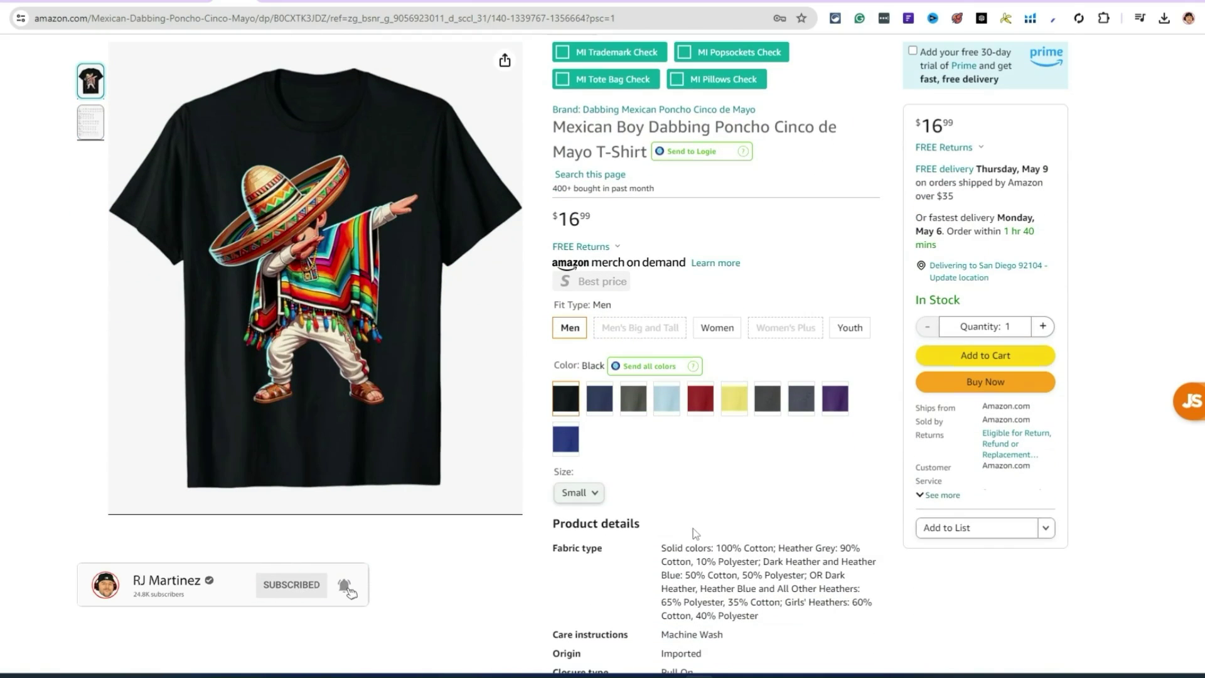